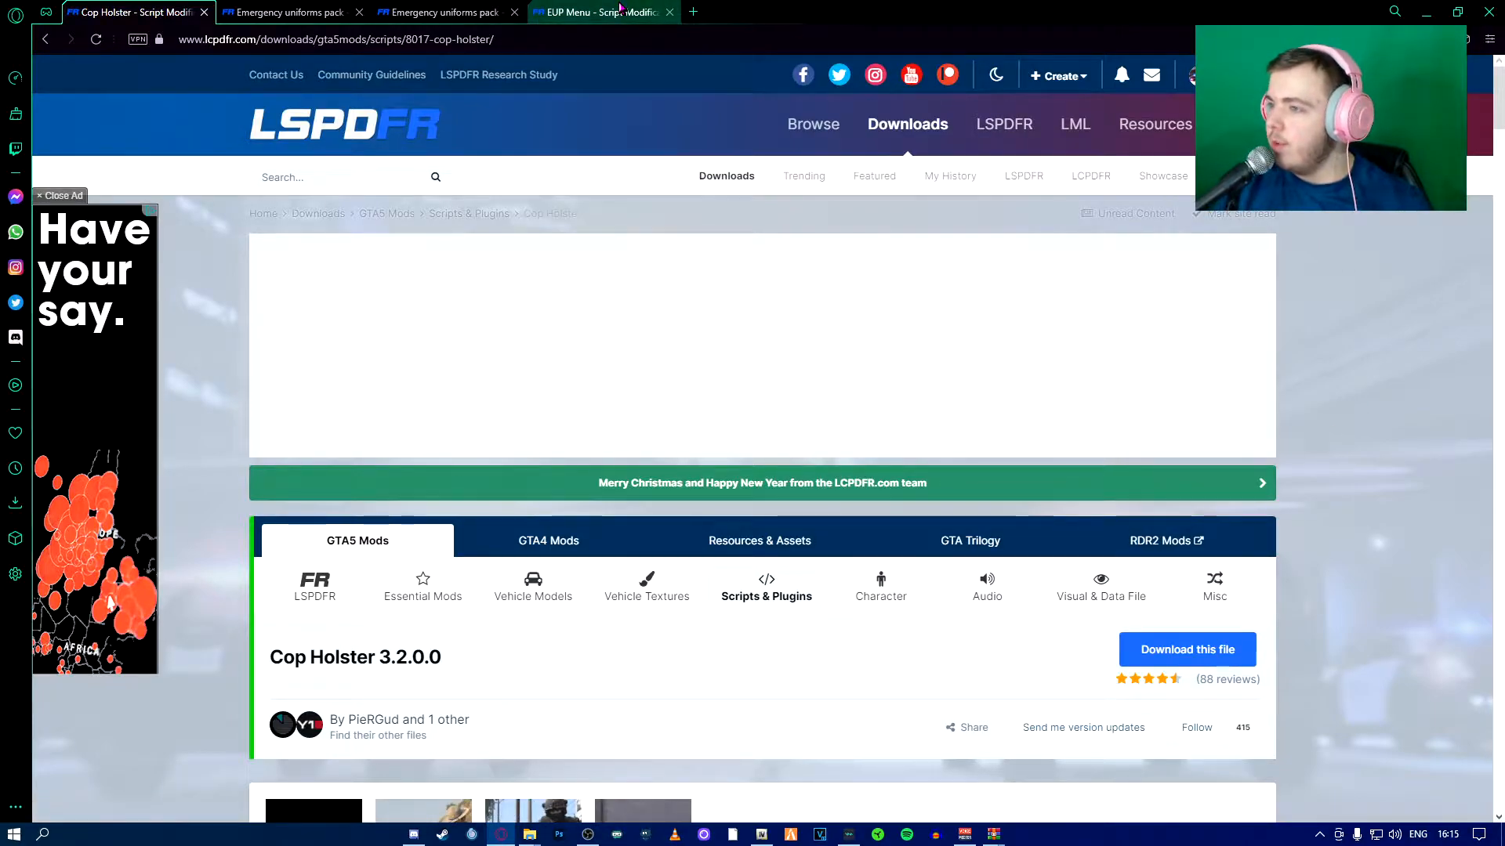
Look over the EUP Menu 2.3.0.0 download page on the LCPDFR site
left_click(624, 7)
scroll(773, 640, "down", 4)
scroll(937, 645, "down", 5)
scroll(937, 645, "up", 9)
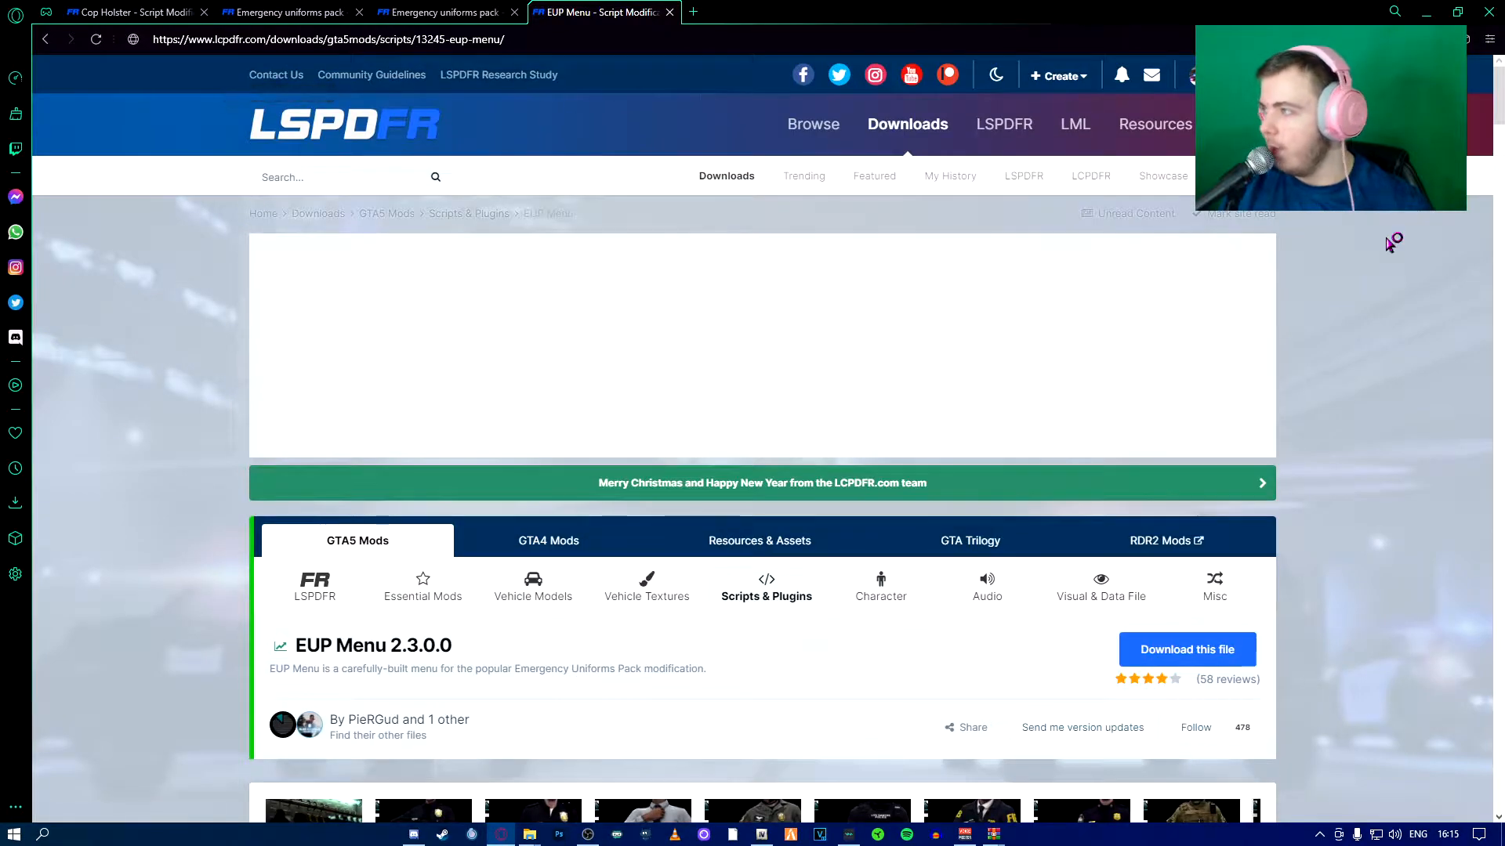
Minimize the browser and arrange the OpenIV window beside the EUPMenu_Release_2_3_0_0.zip archive window
left_click(1426, 12)
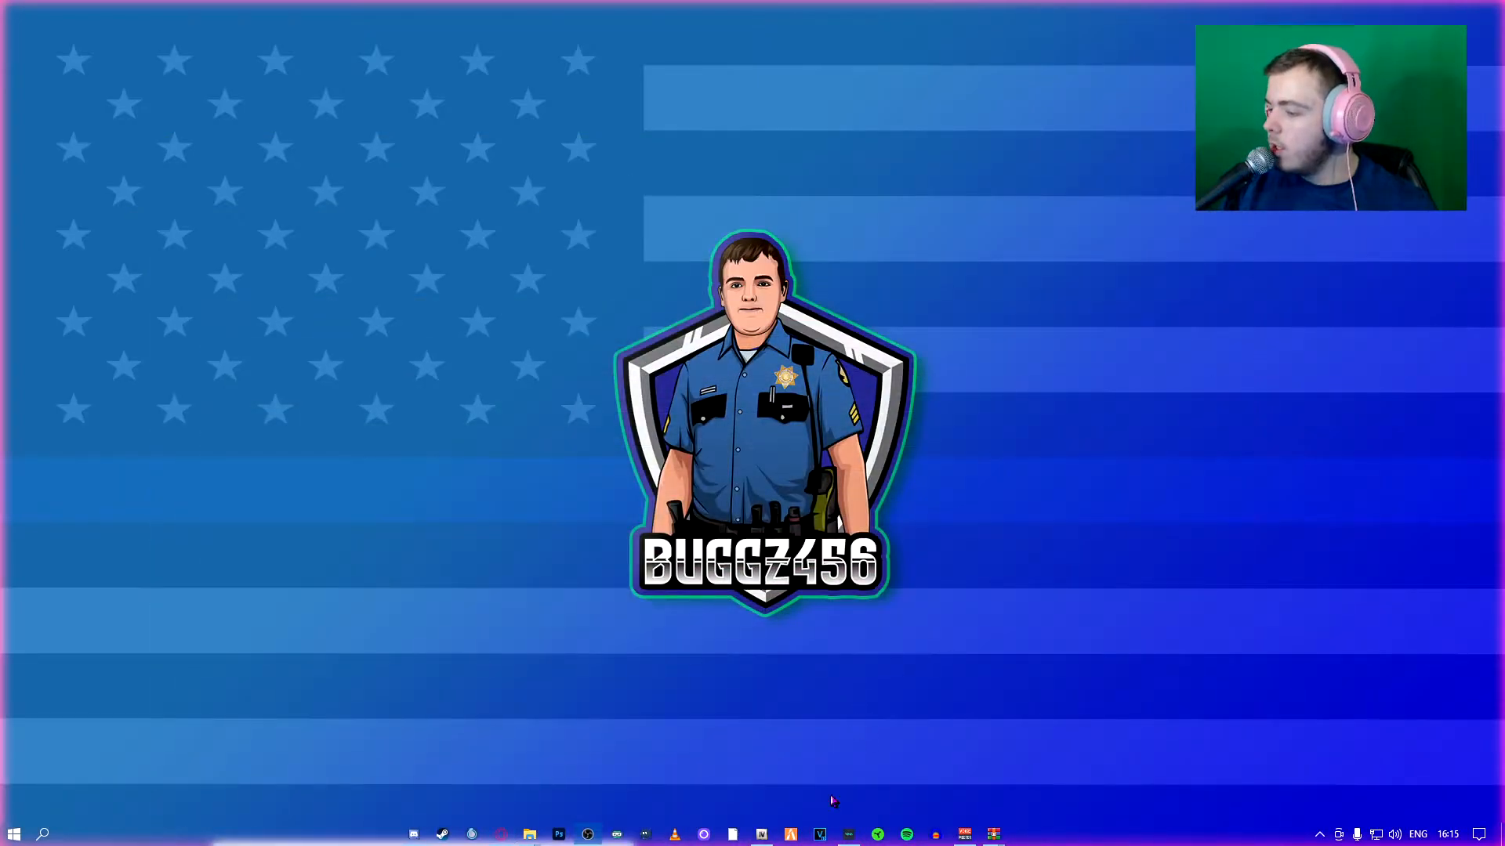
left_click(761, 834)
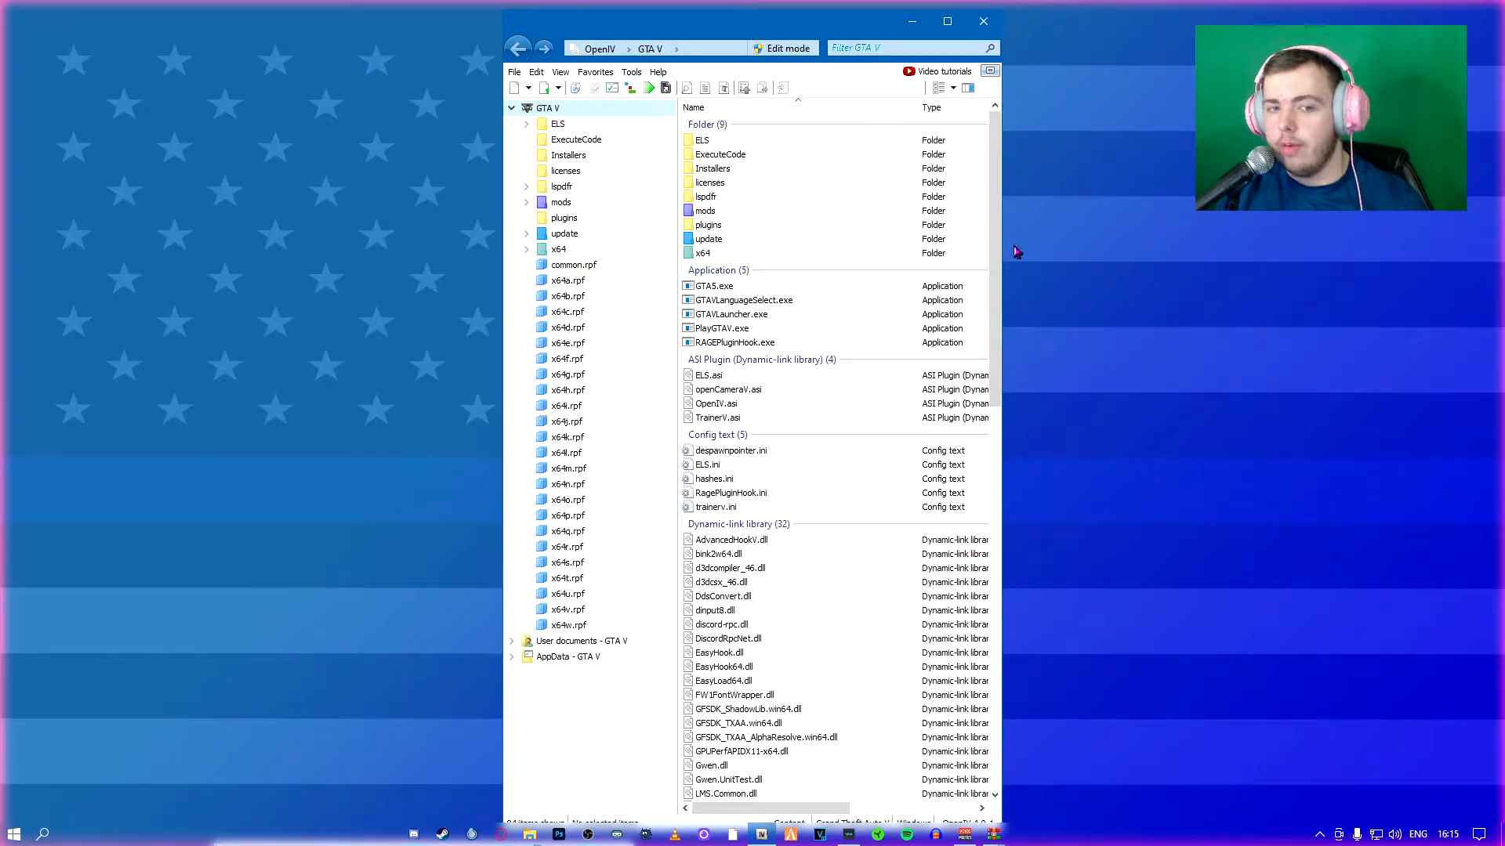
left_click(992, 834)
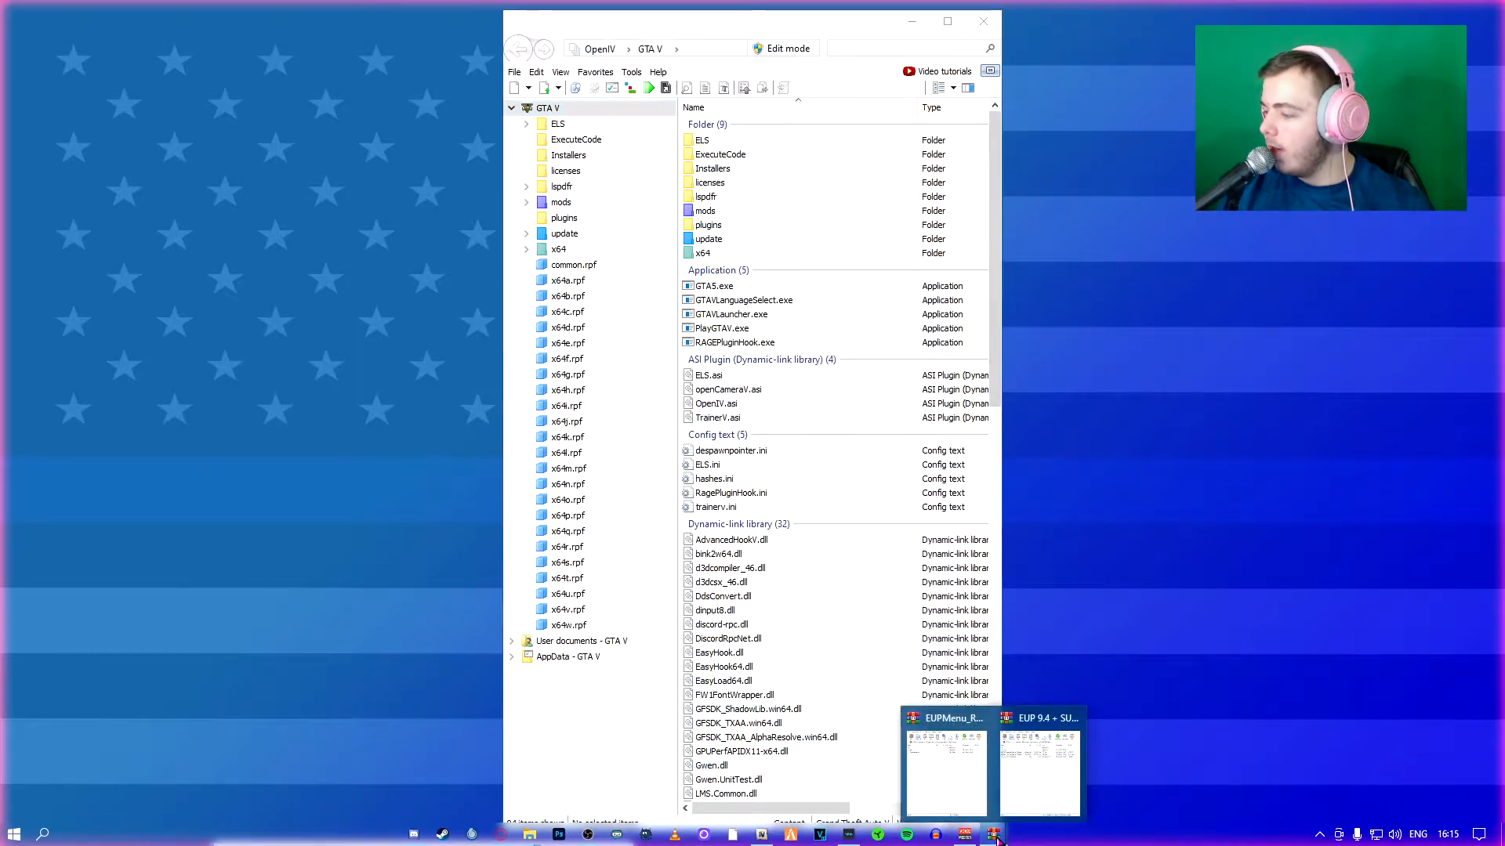
left_click(974, 793)
left_click_drag(931, 24, 1110, 21)
left_click_drag(769, 26, 320, 21)
left_click_drag(1230, 22, 1066, 139)
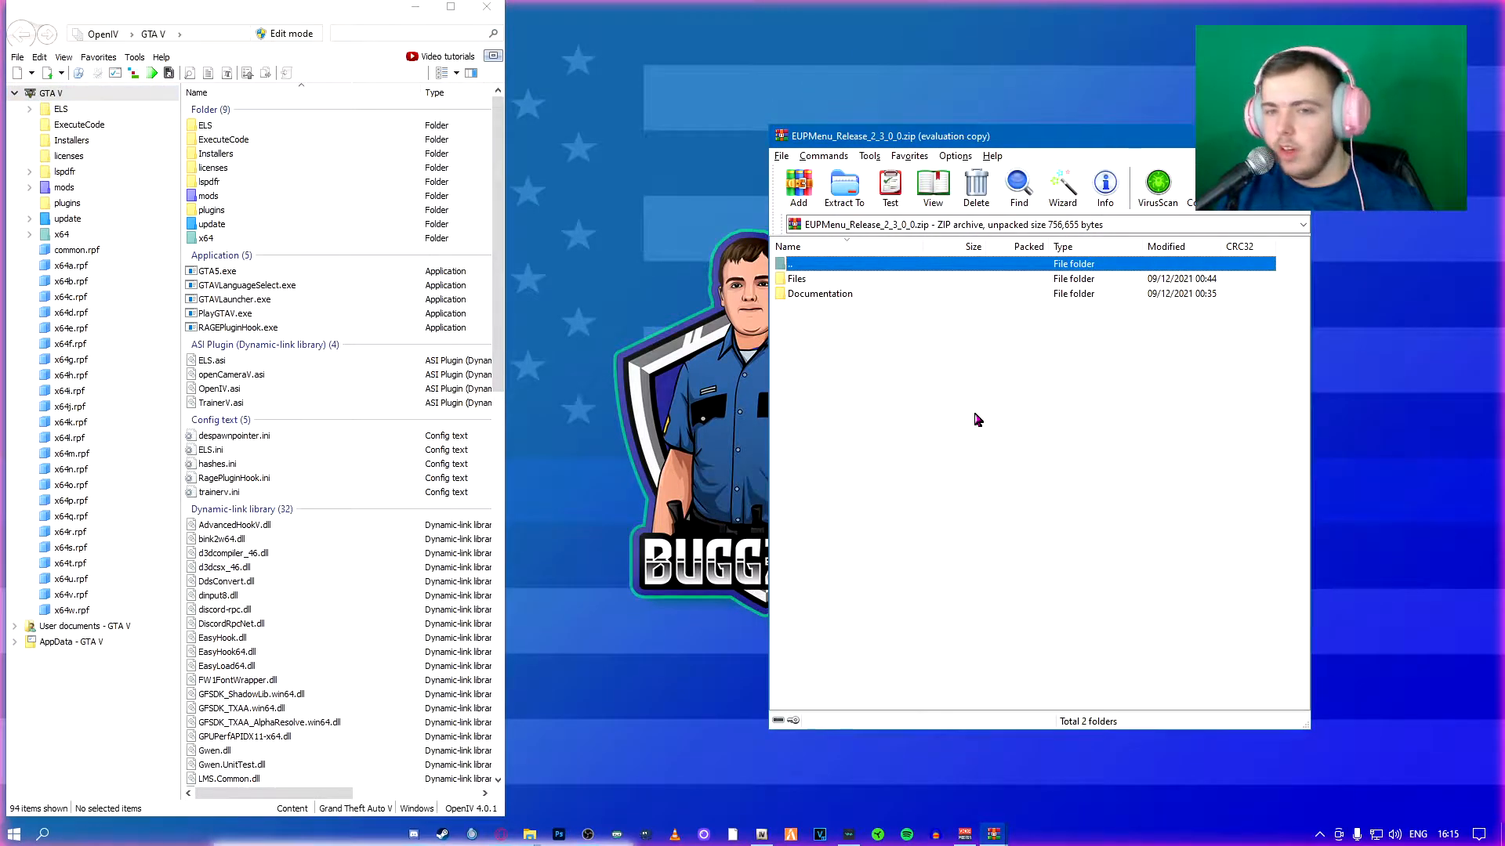
Open readme.txt from the archive's Documentation folder and read the EUP Menu requirements and installation notes
double_click(902, 296)
double_click(811, 279)
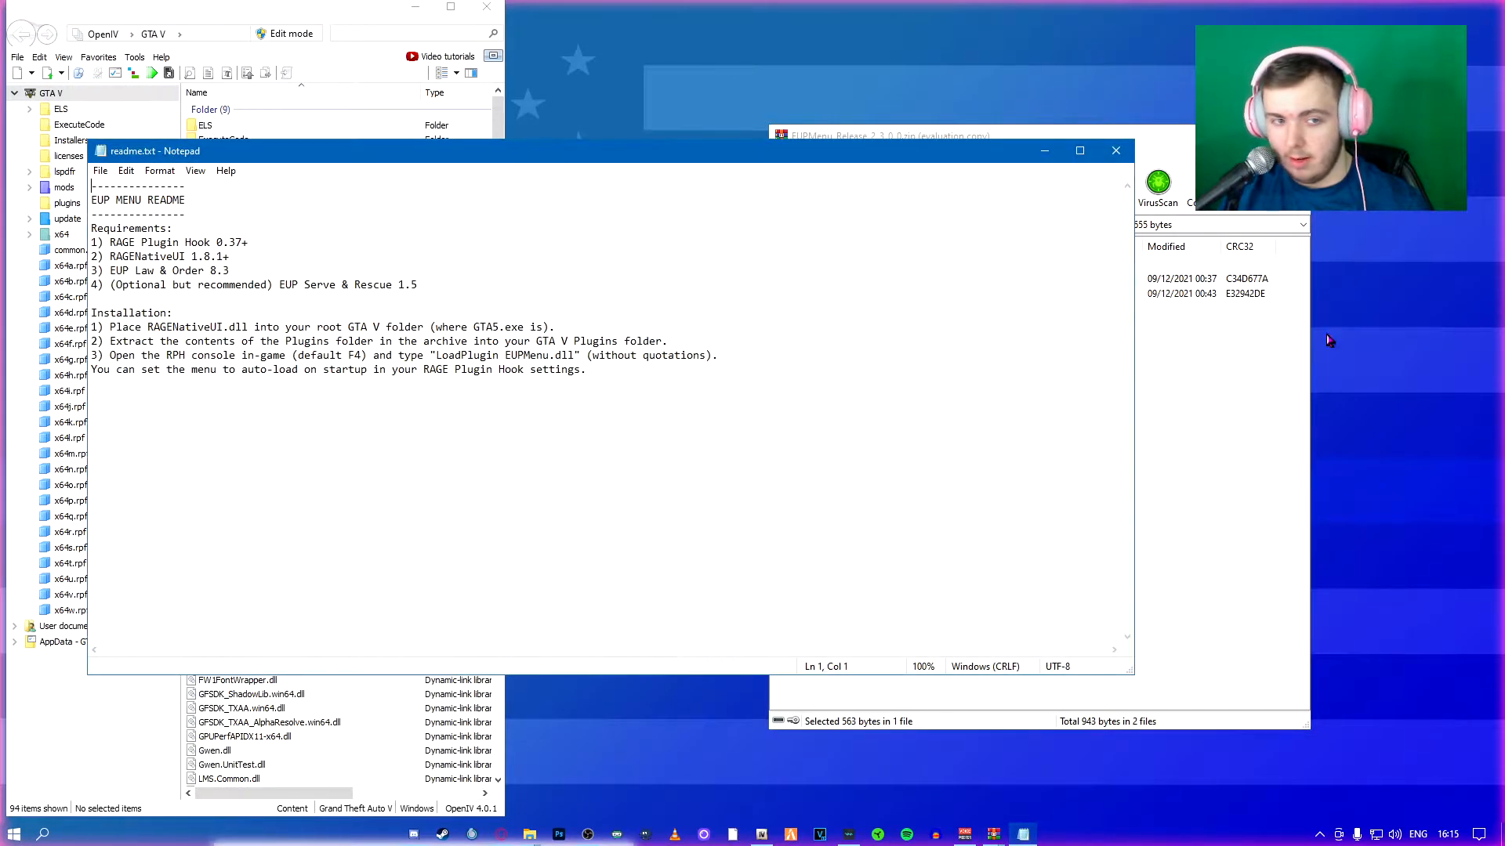
left_click(624, 420)
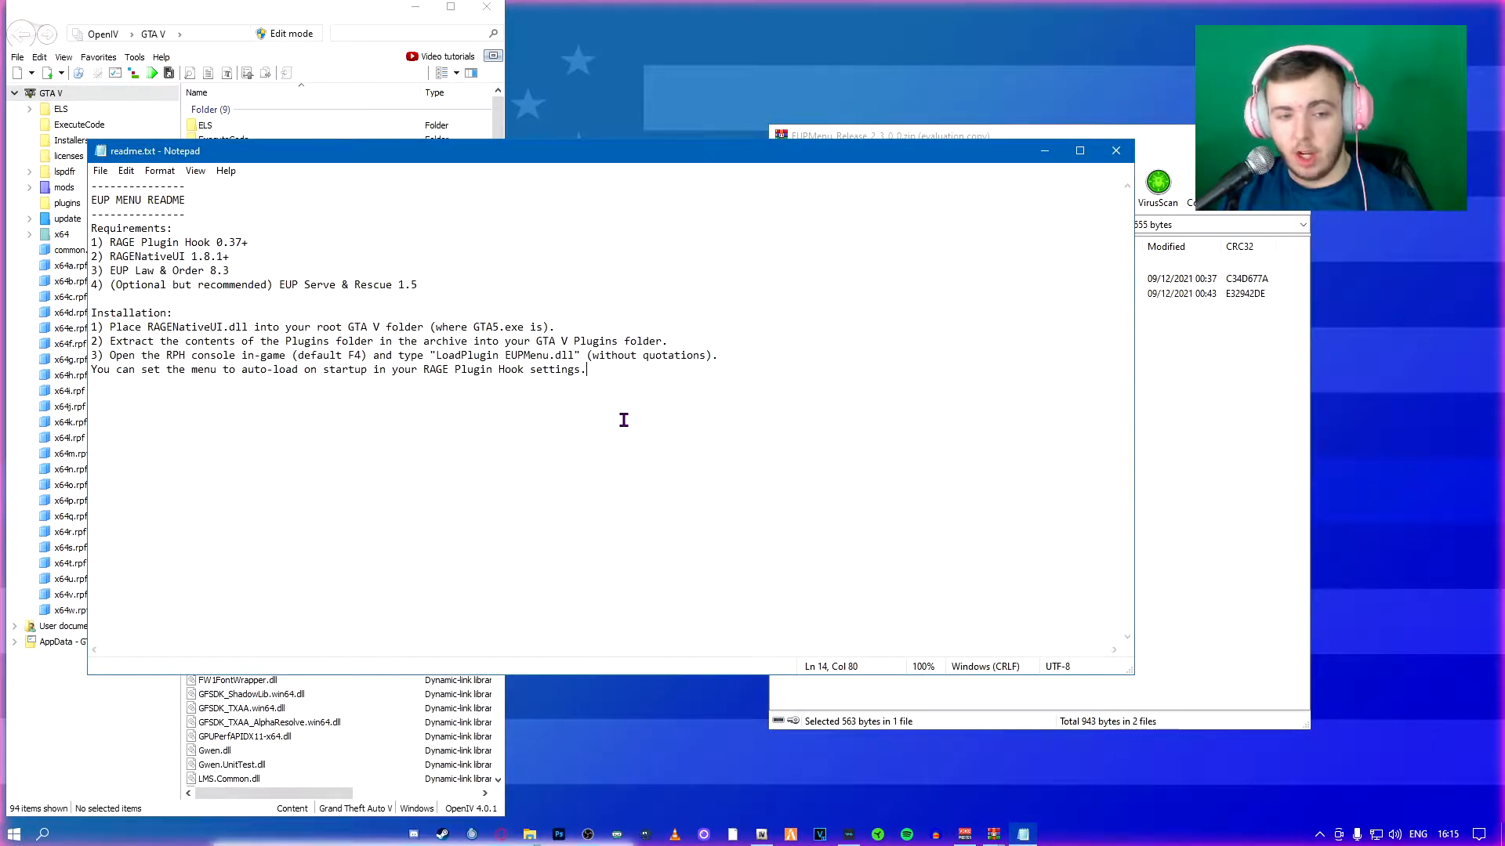
left_click_drag(122, 242, 375, 275)
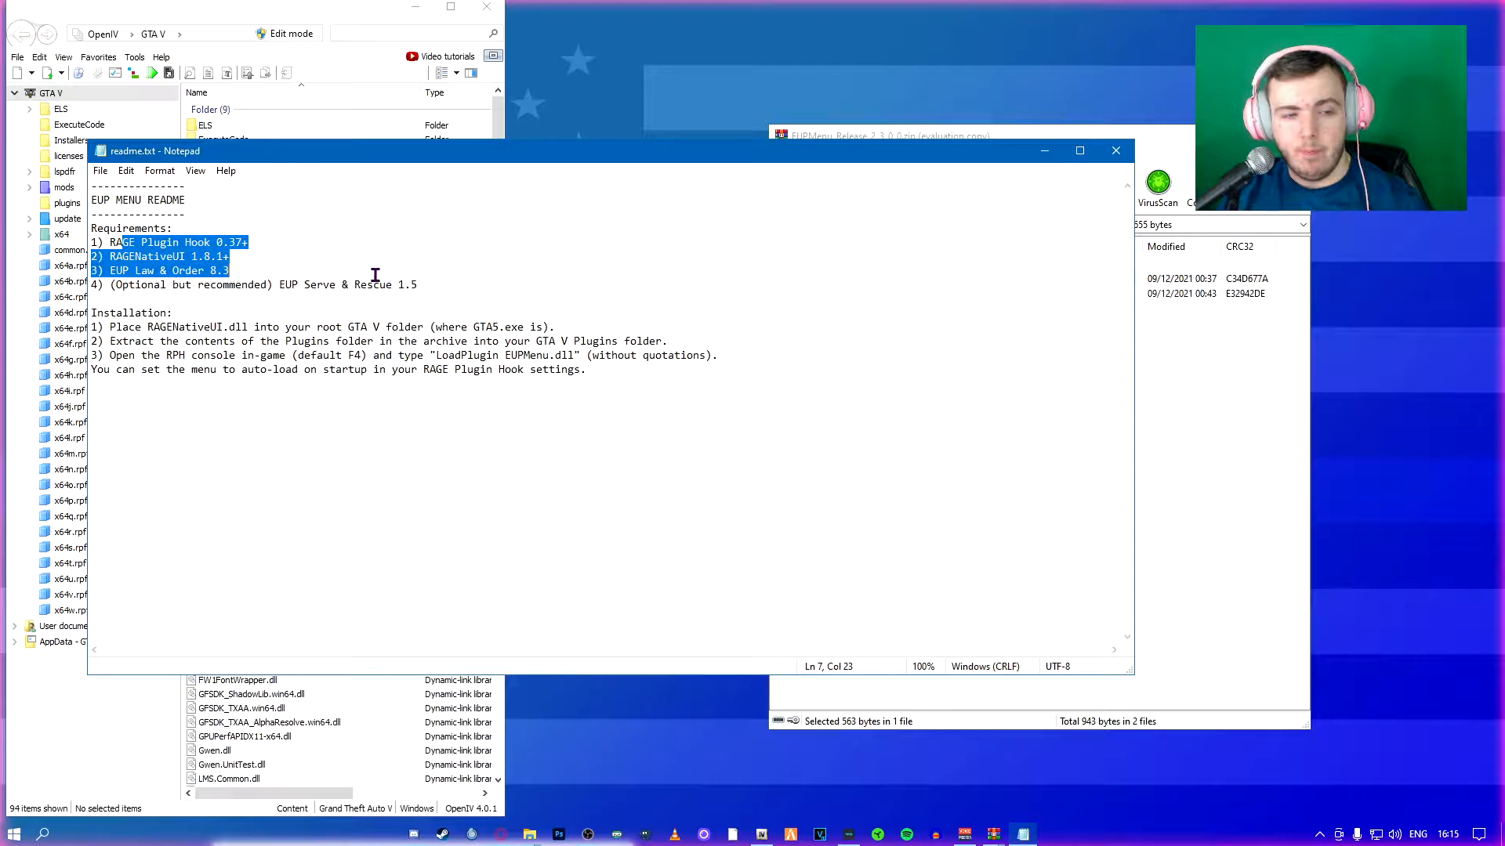
left_click(444, 272)
left_click_drag(180, 242, 204, 272)
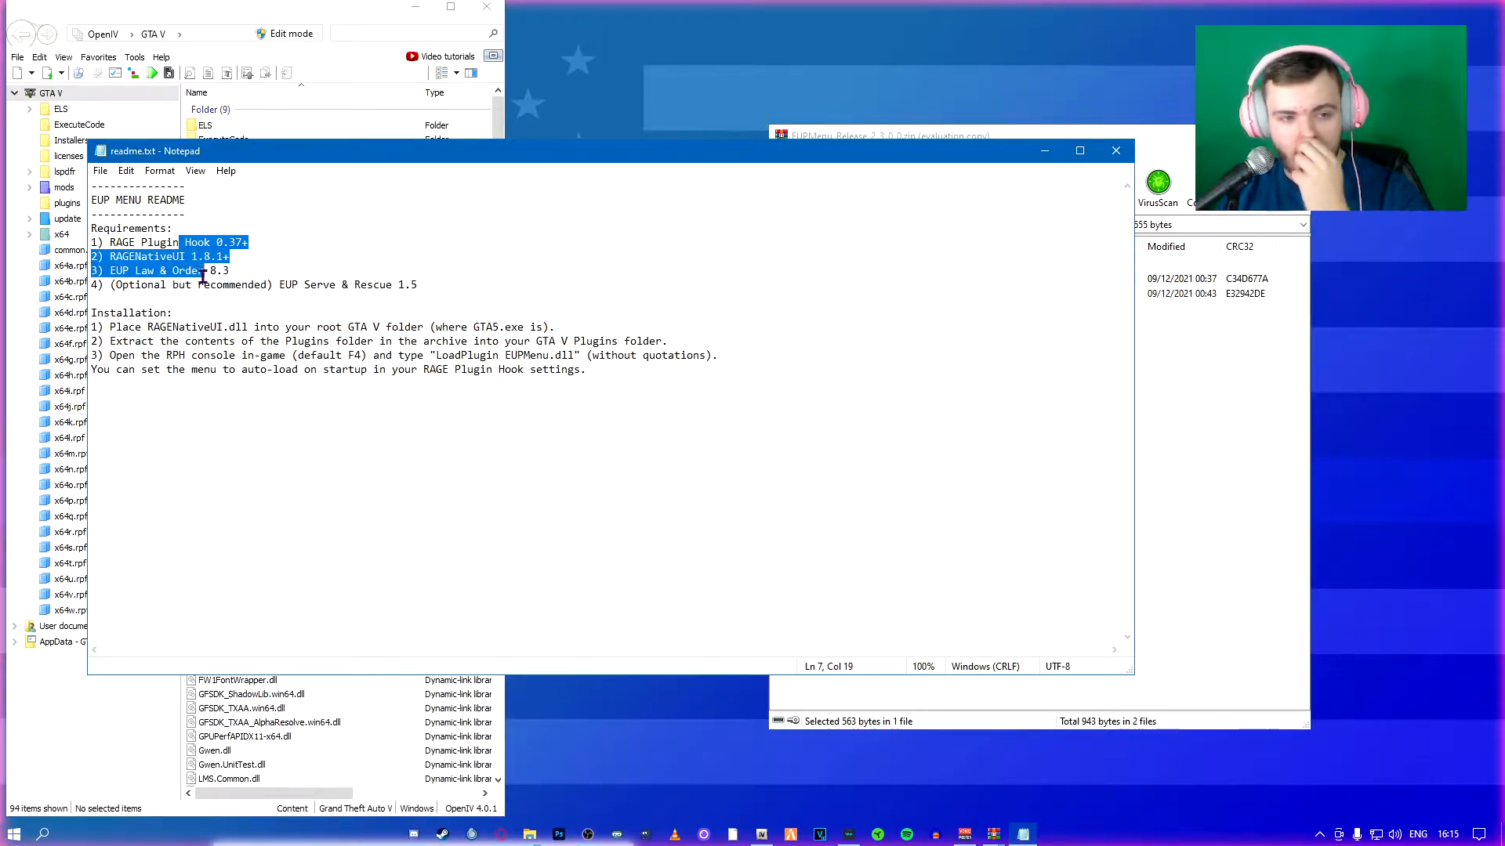
left_click(560, 284)
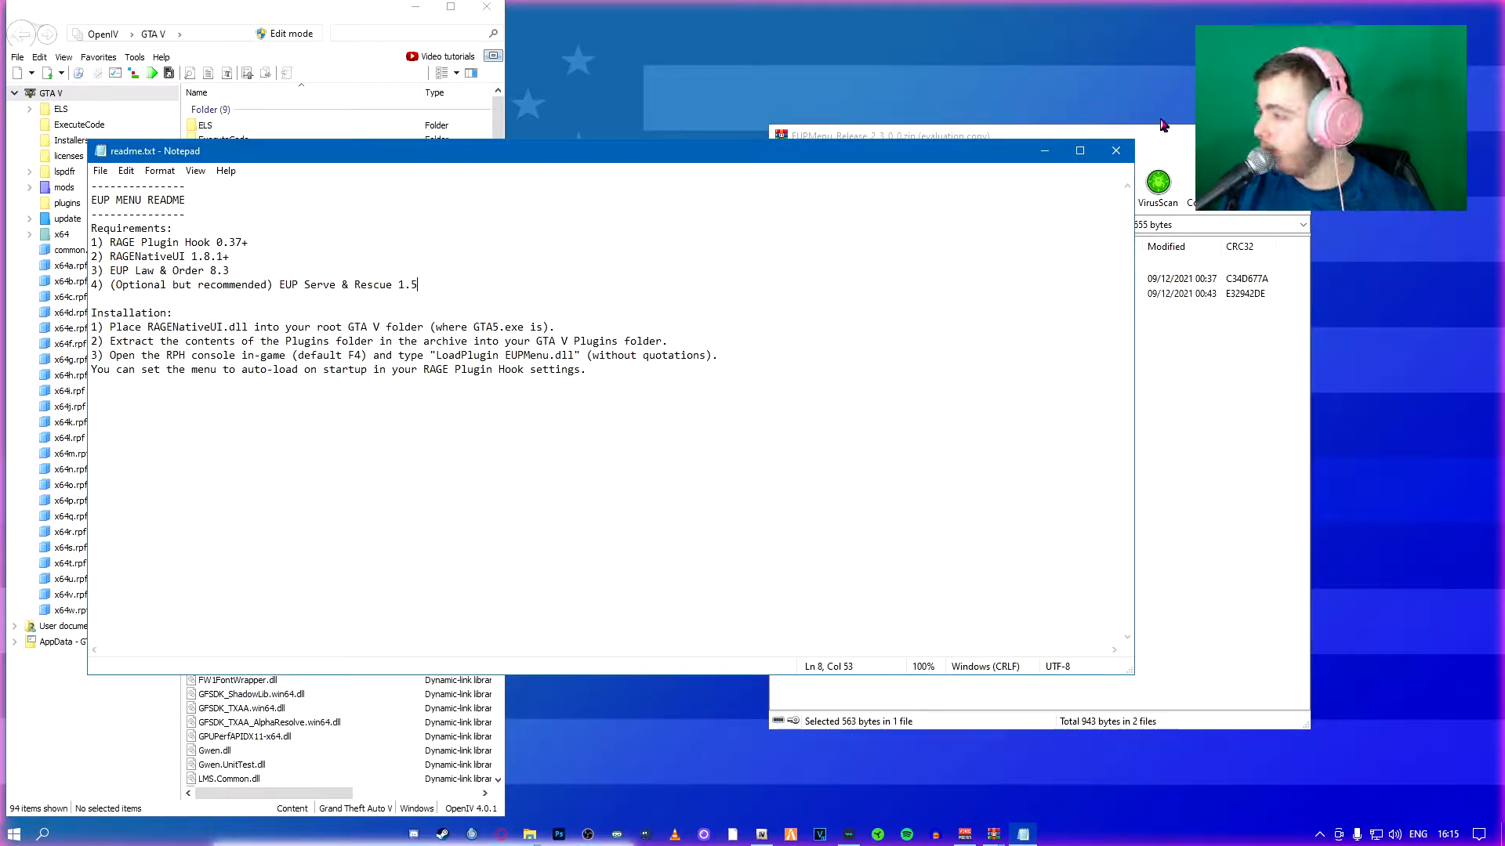
Close the readme and open the Files folder of the EUP Menu archive
left_click(1116, 150)
key("BackSpace")
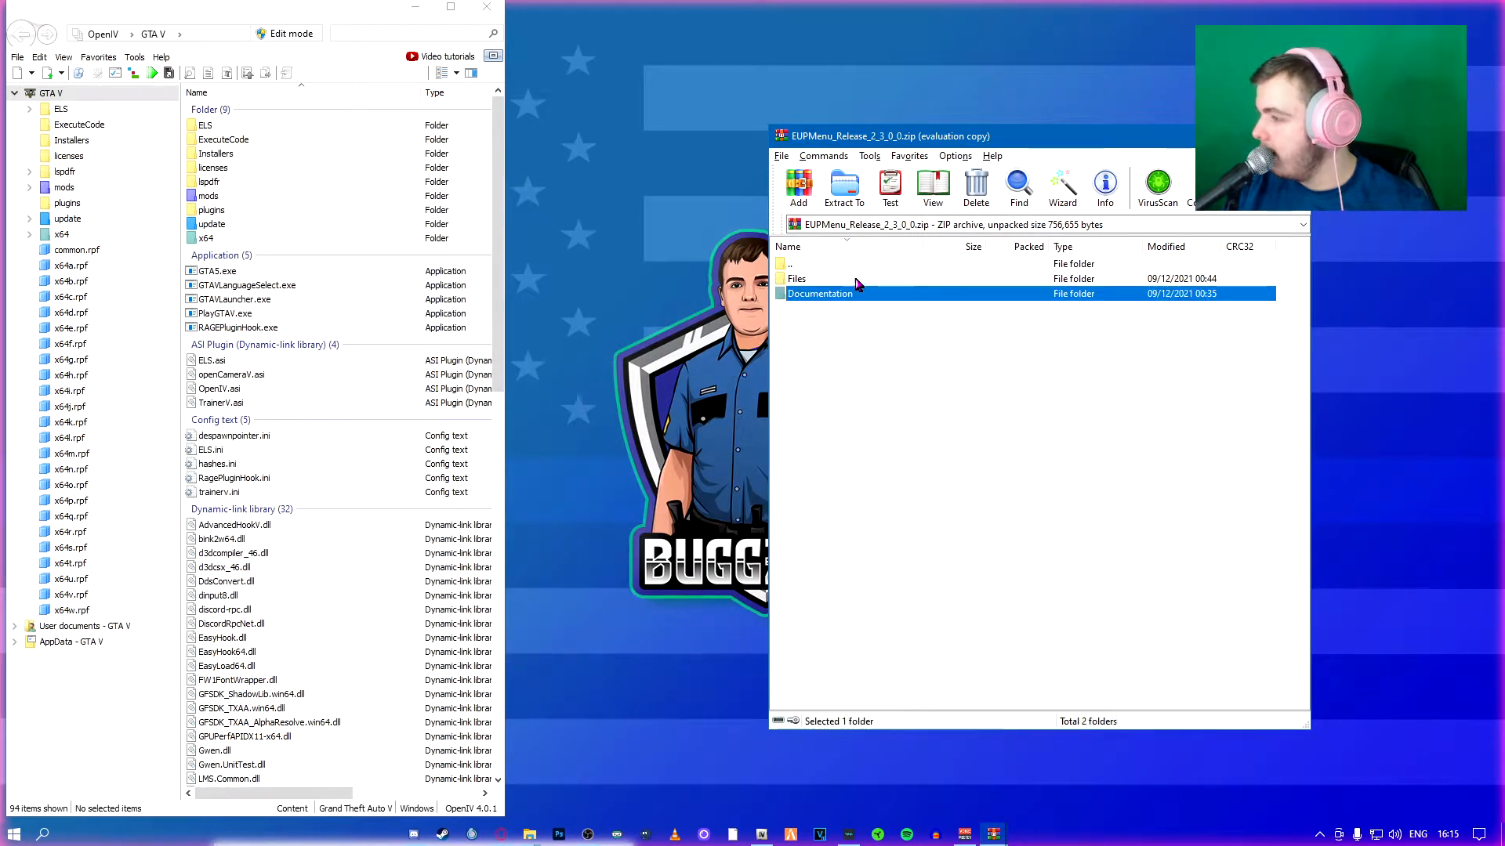
double_click(857, 279)
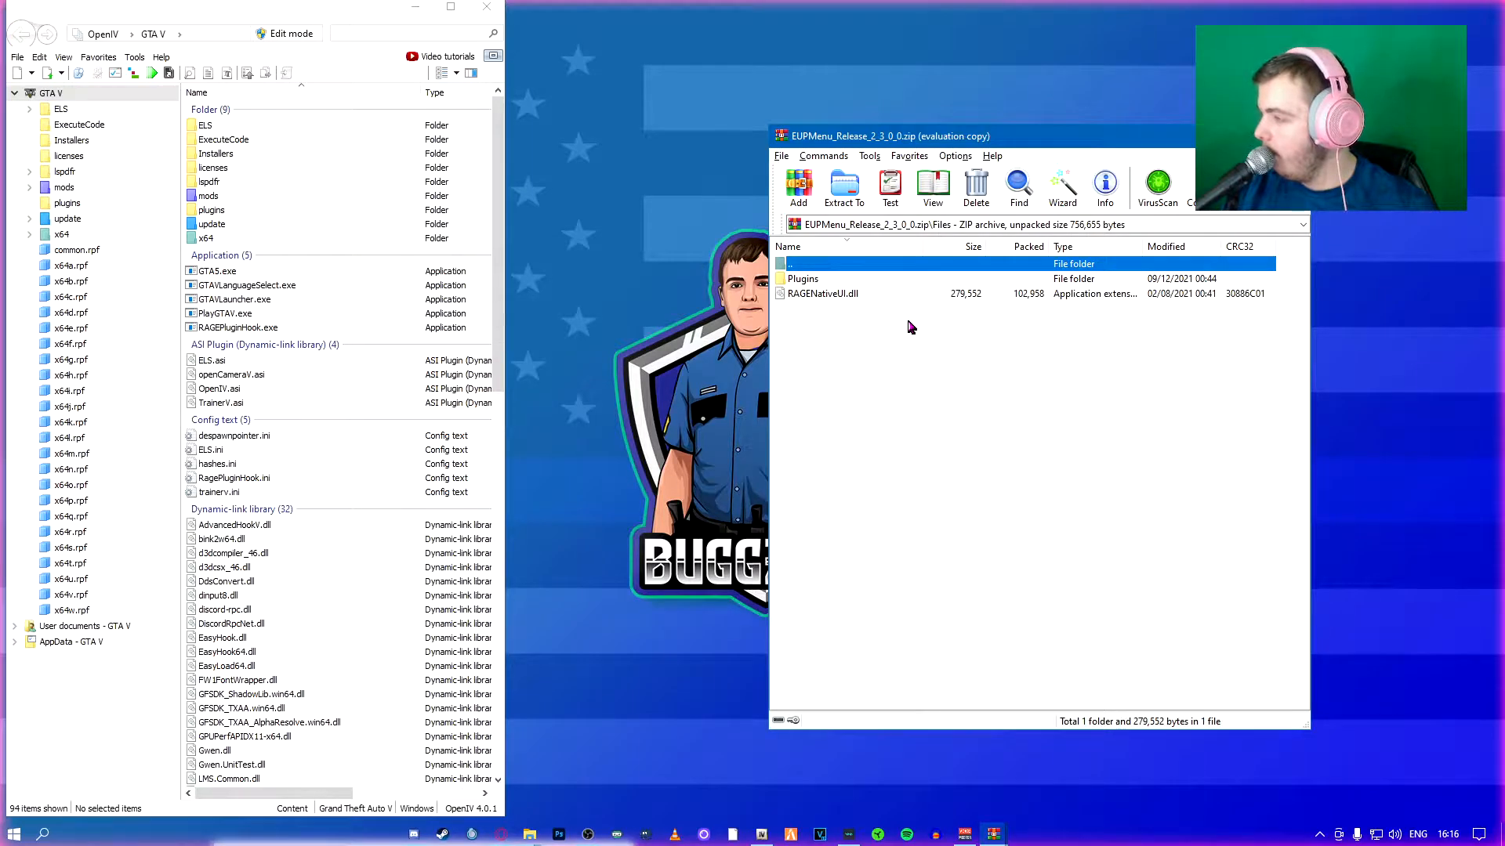
left_click(1024, 571)
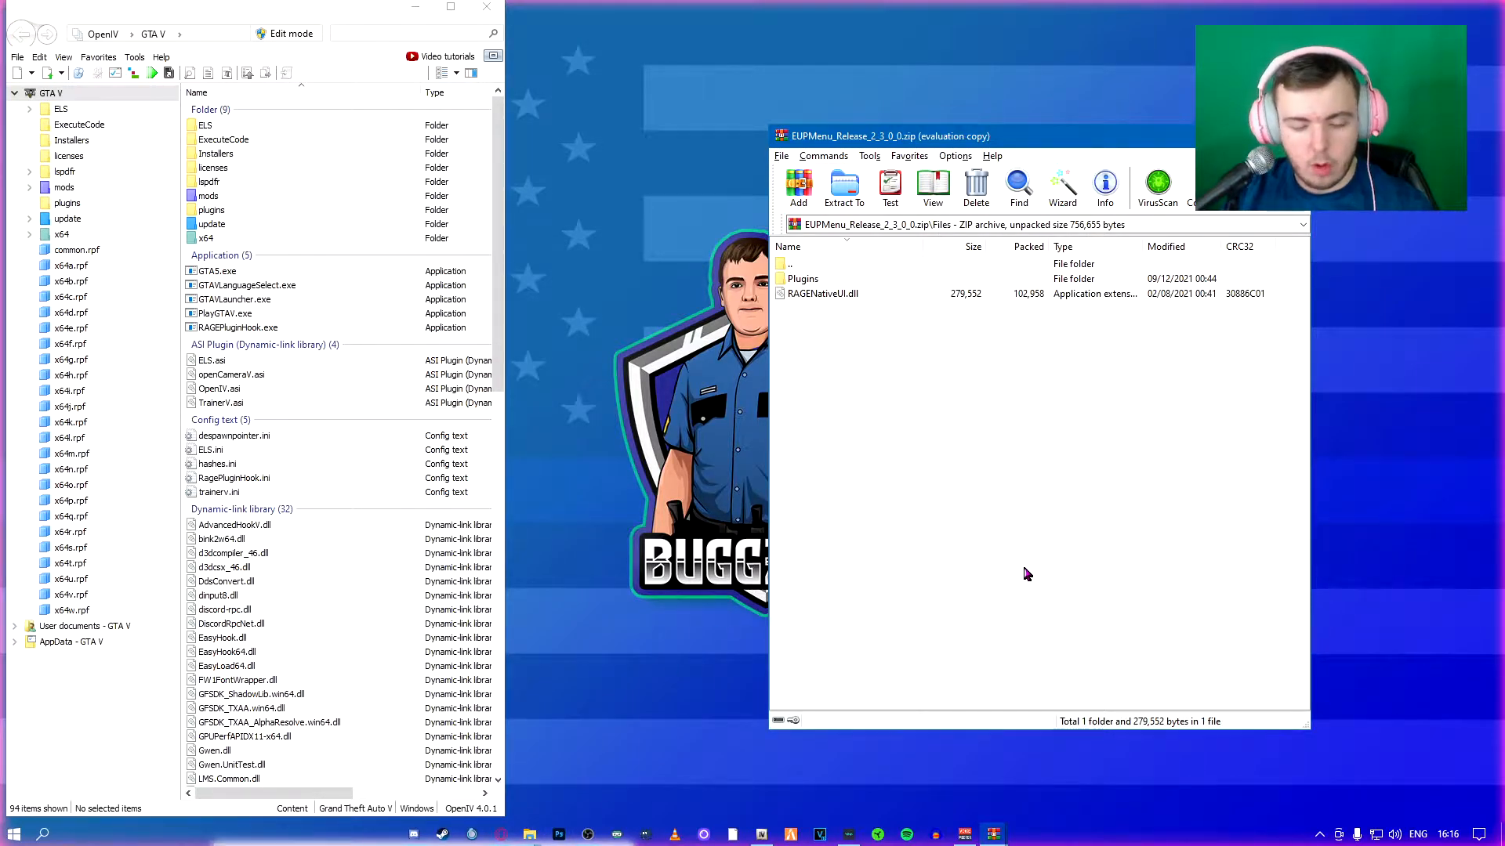
Move RAGENativeUI_Hotfix_R1.rar from Downloads into the Plugins folder inside GTA V Mods\-2022
key("super+e")
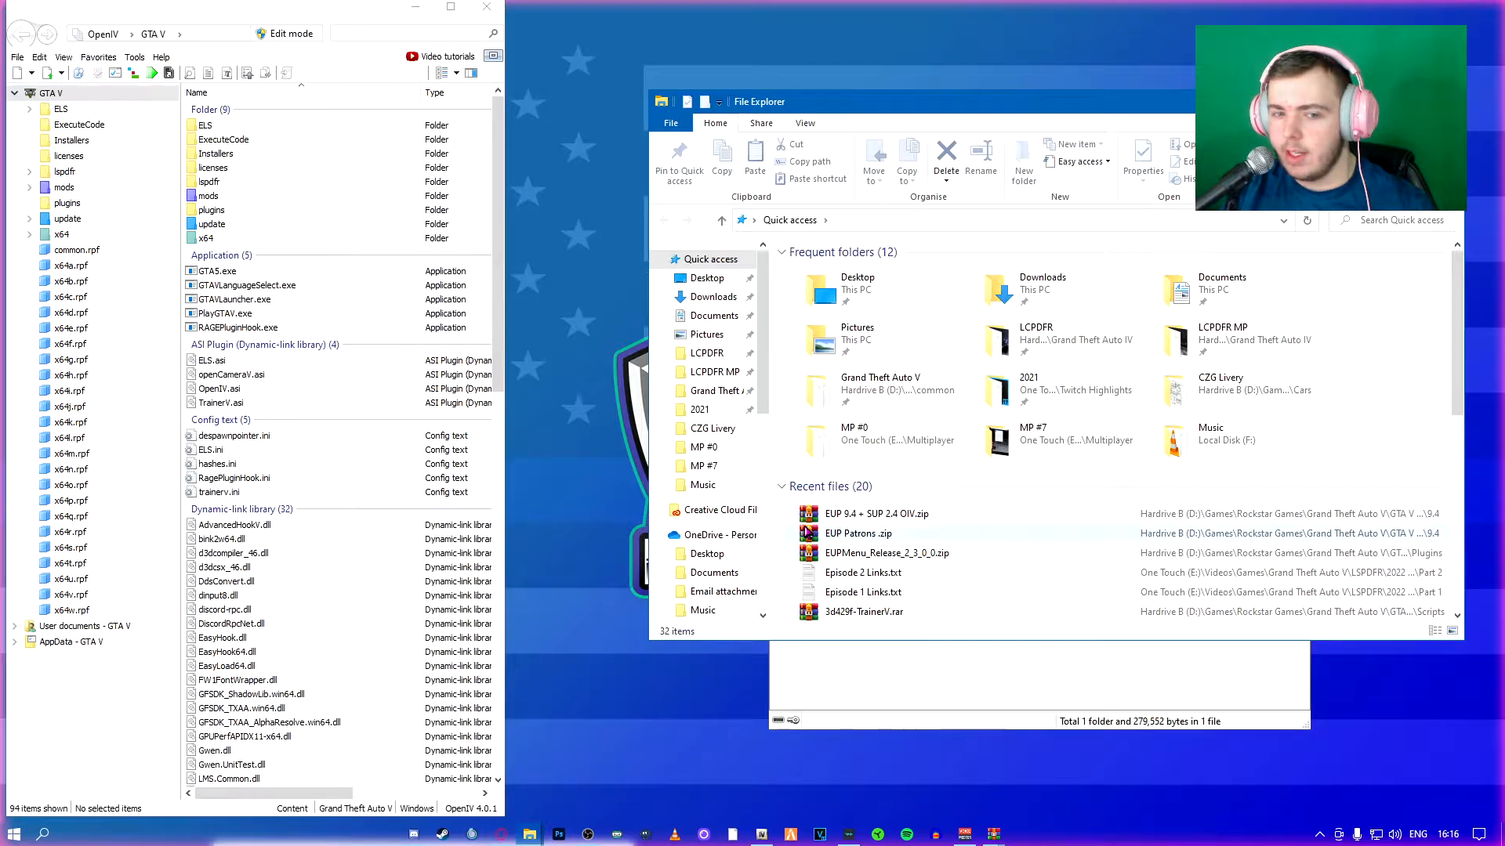
left_click(733, 297)
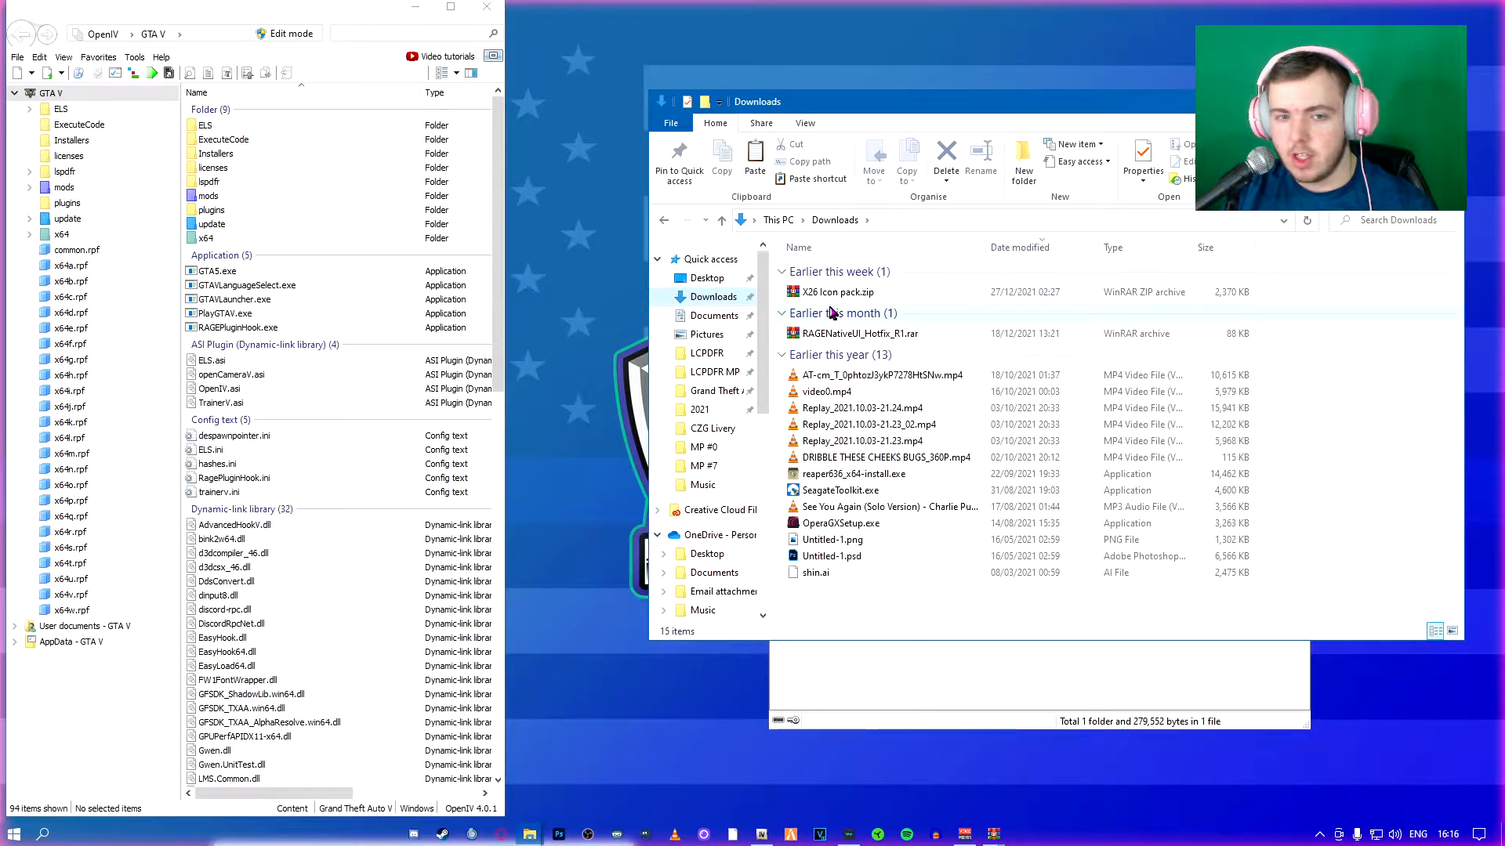
left_click(834, 337)
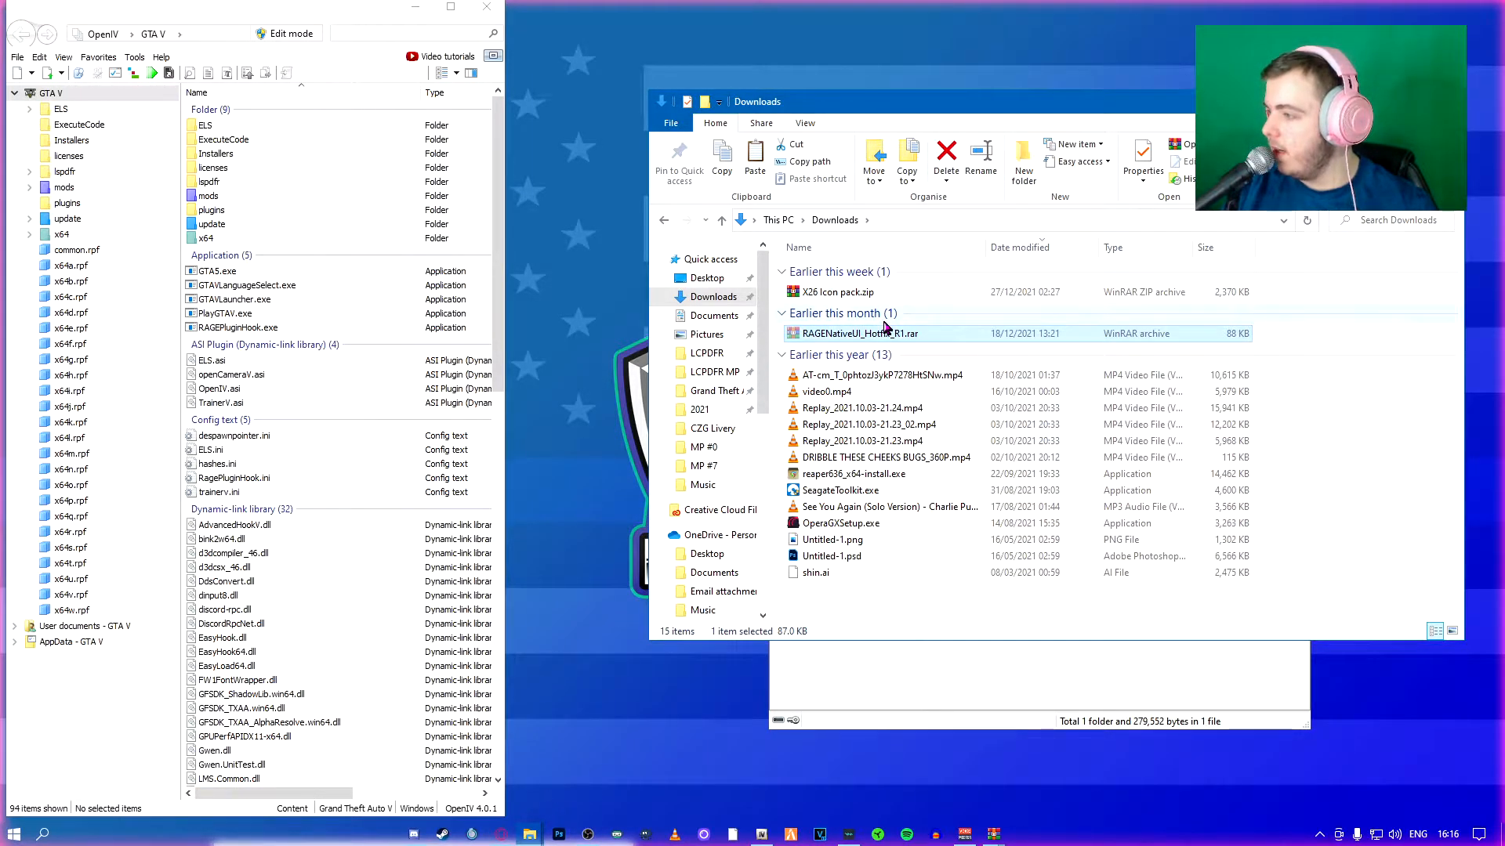
left_click(530, 834)
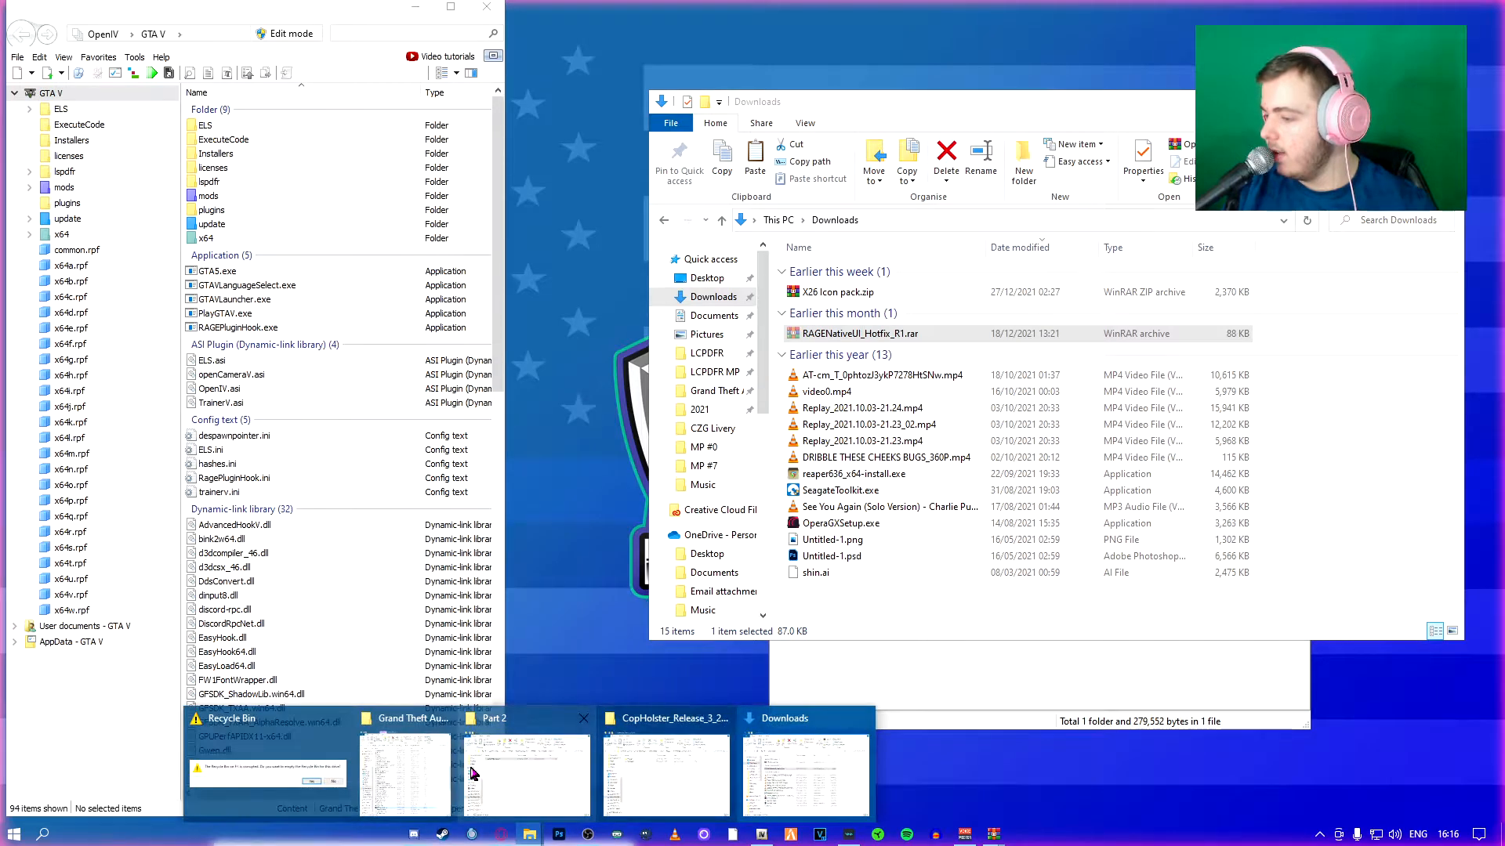
left_click(681, 765)
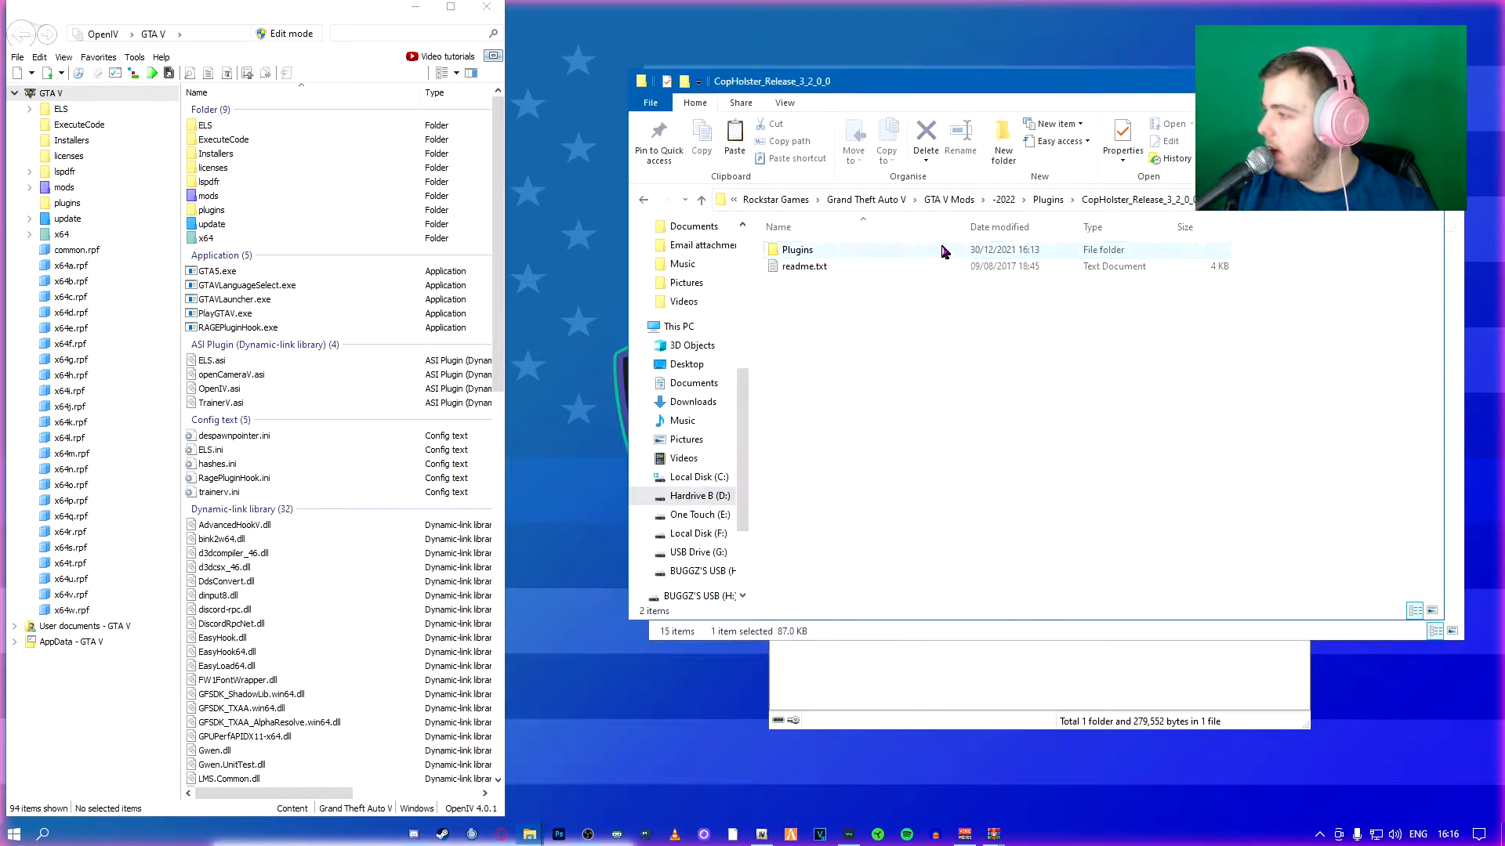
left_click(1054, 201)
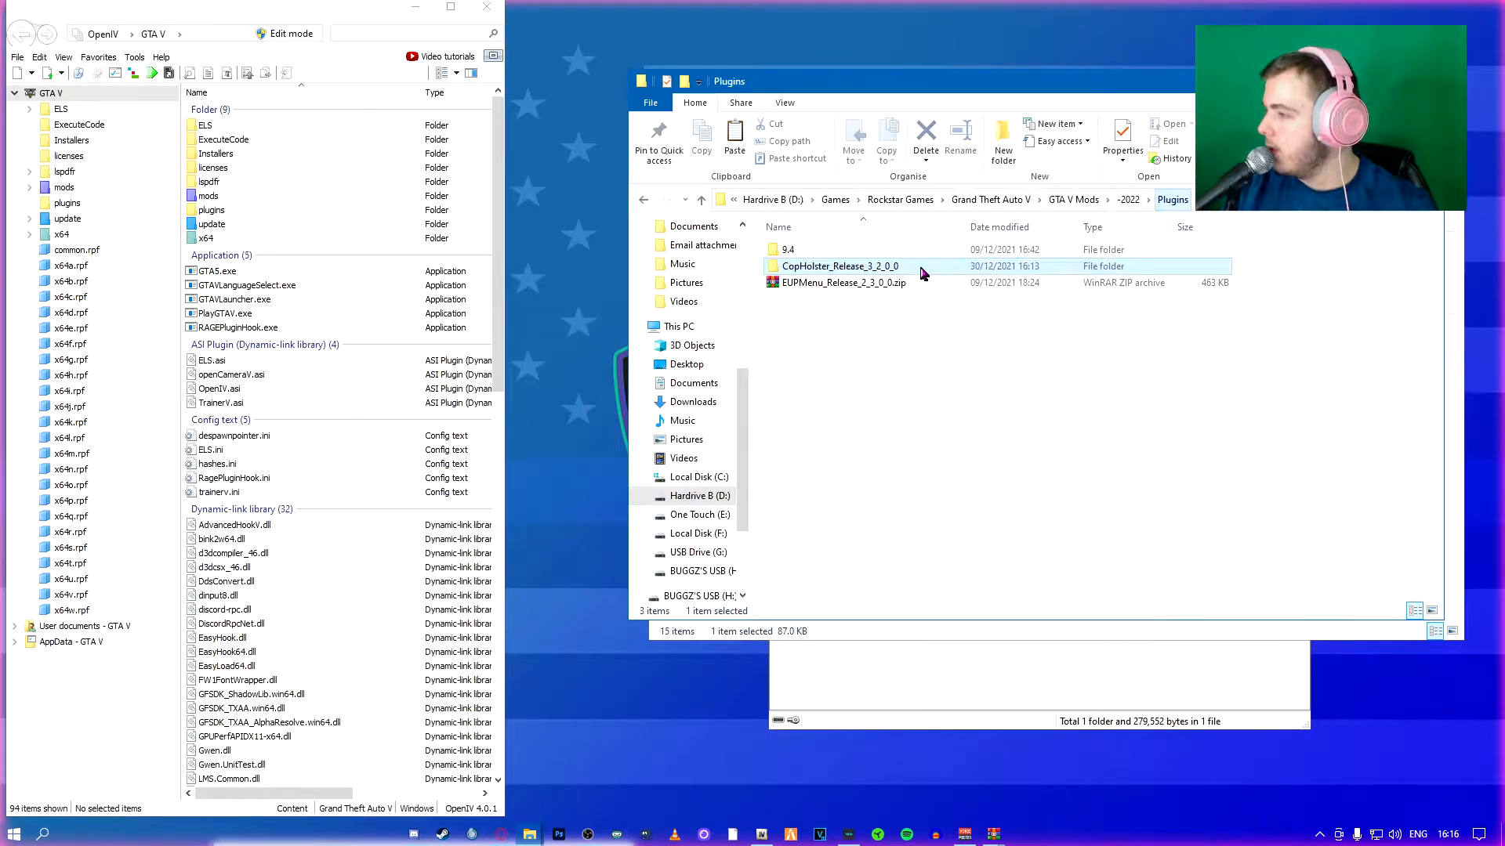
left_click(945, 330)
key("ctrl+v")
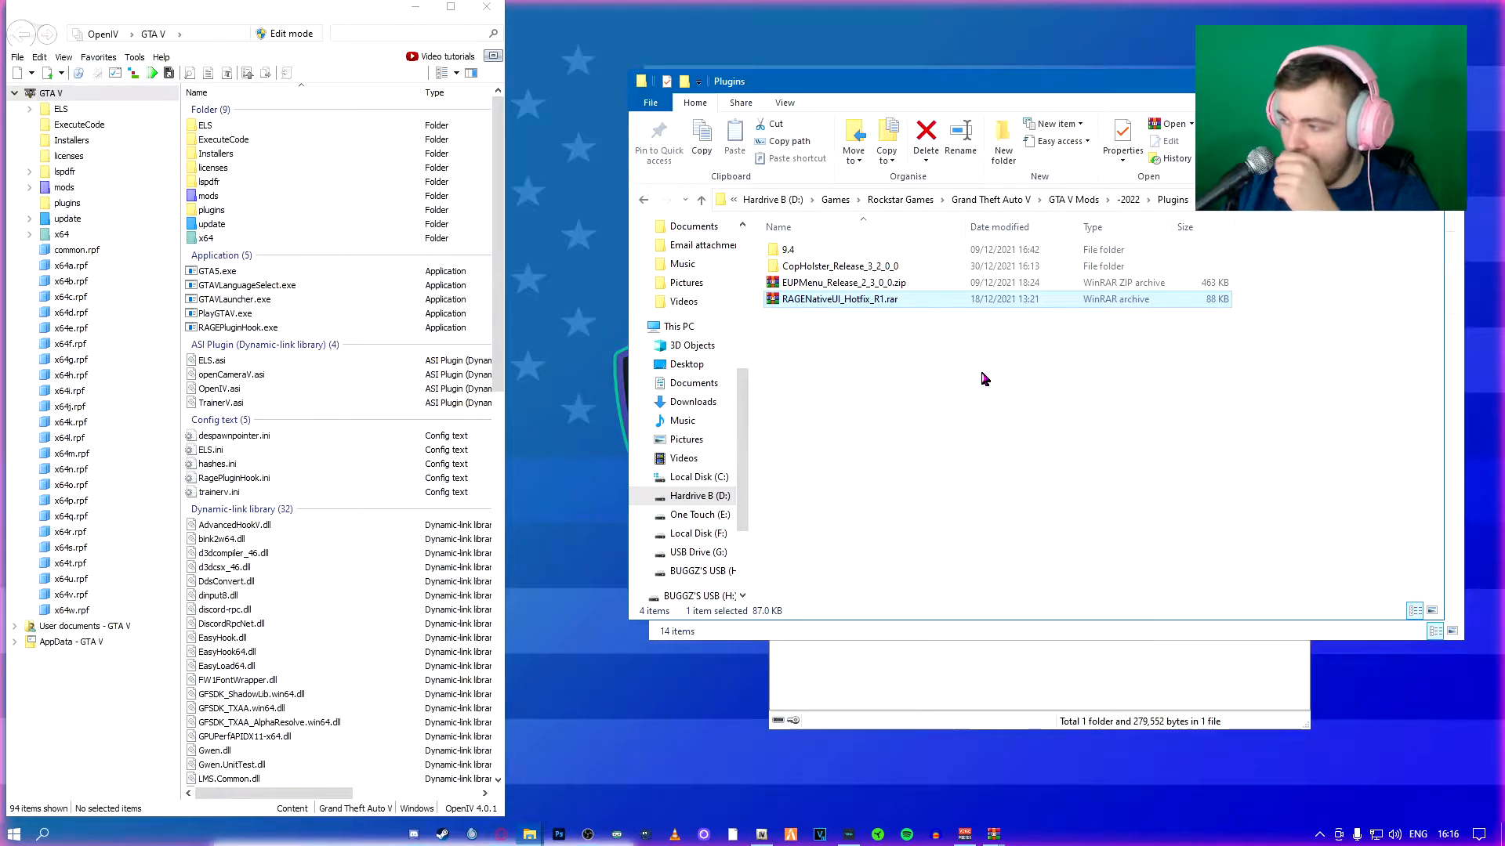
Open the RAGENativeUI_Hotfix_R1.rar archive in WinRAR and dismiss the licence reminder
double_click(1045, 299)
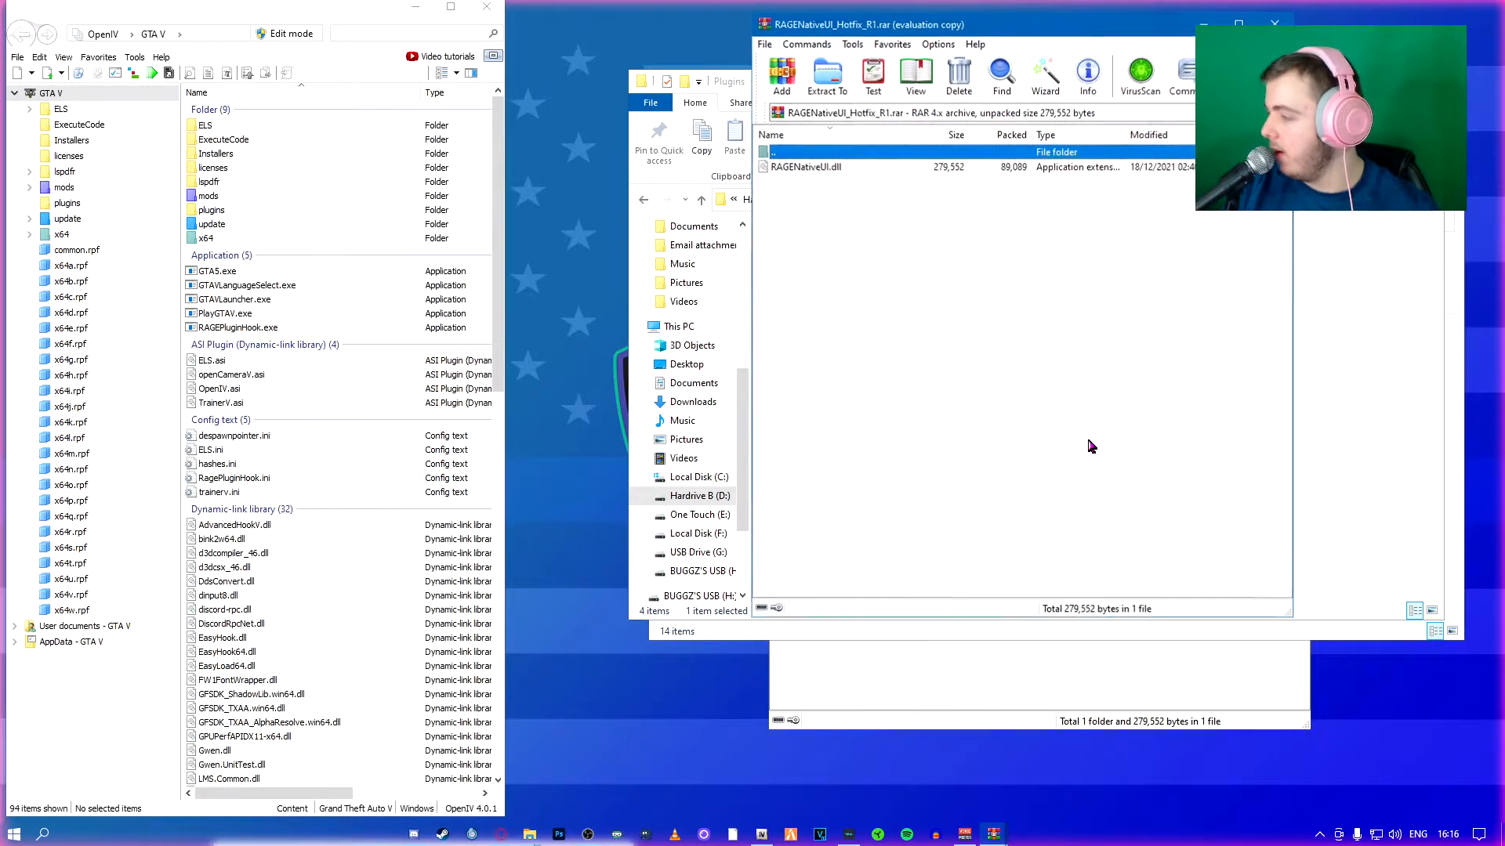
left_click(1336, 368)
left_click(874, 362)
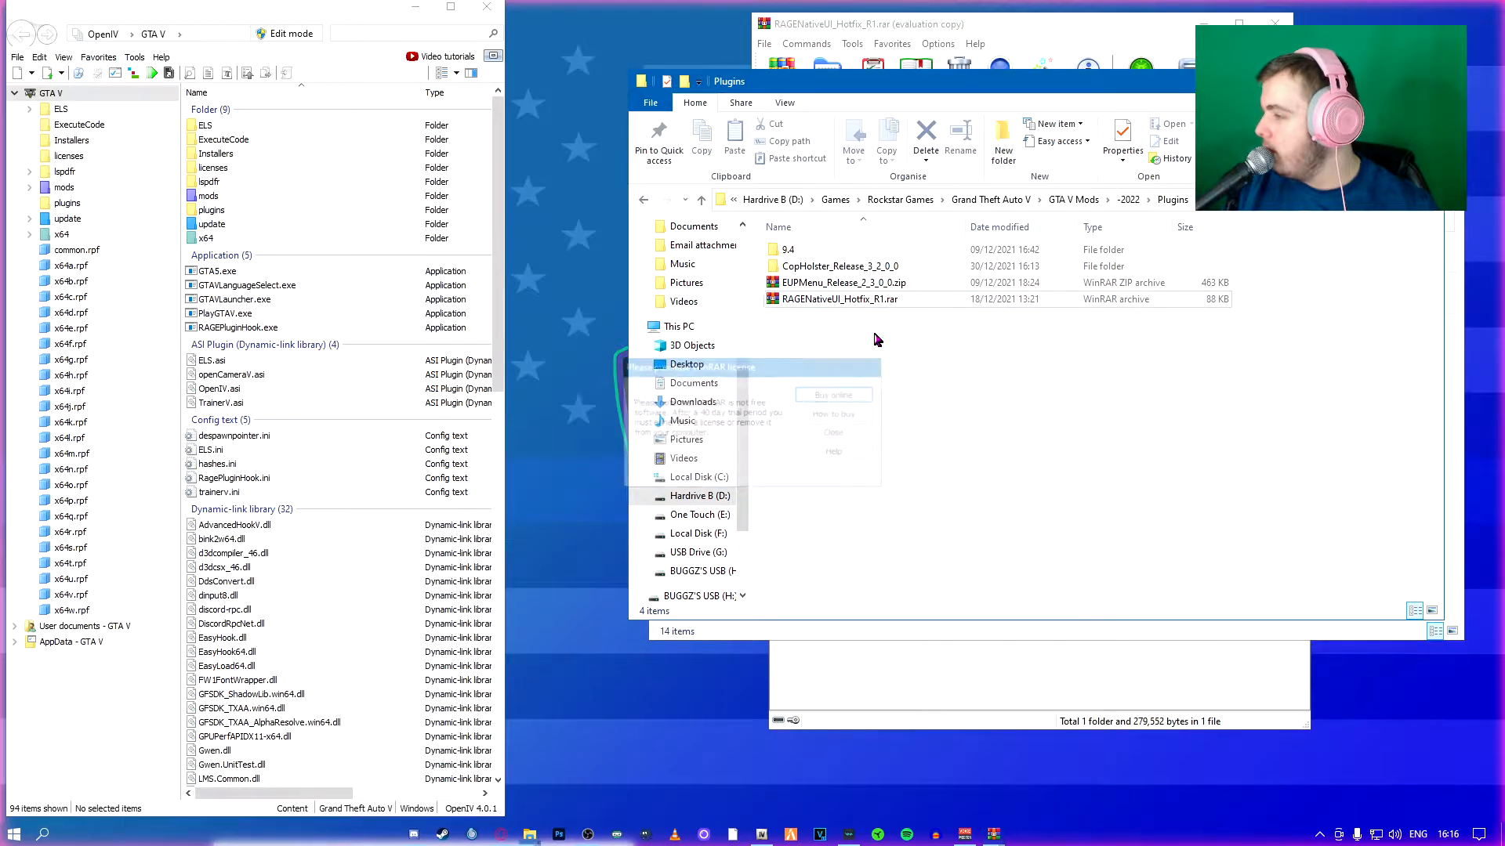
Check the -2022 mods folder and its Plugins subfolder, and close that folder window
left_click(1126, 202)
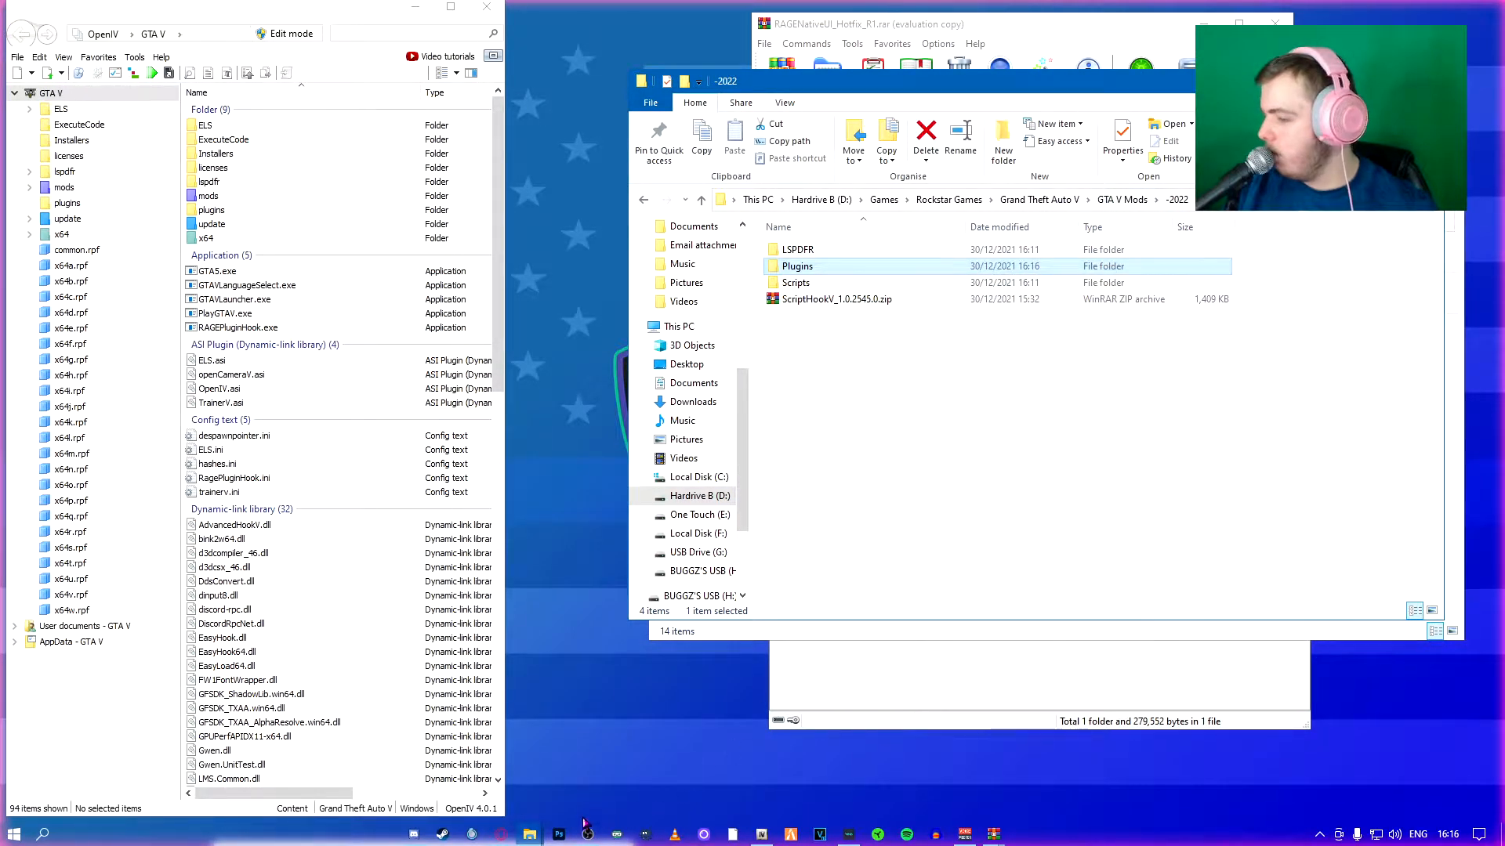
left_click(525, 836)
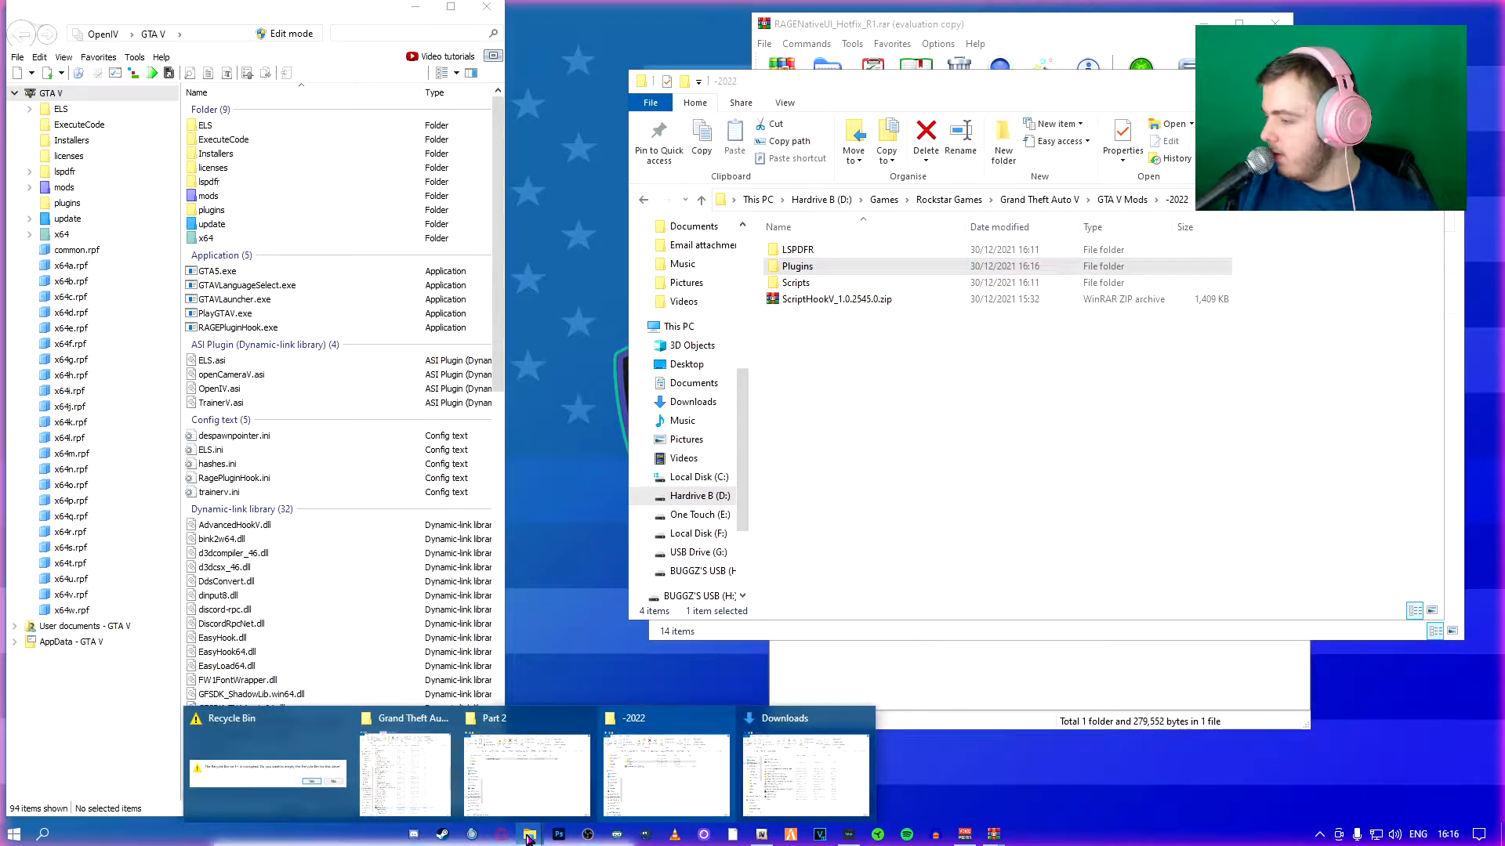
left_click(695, 778)
double_click(823, 273)
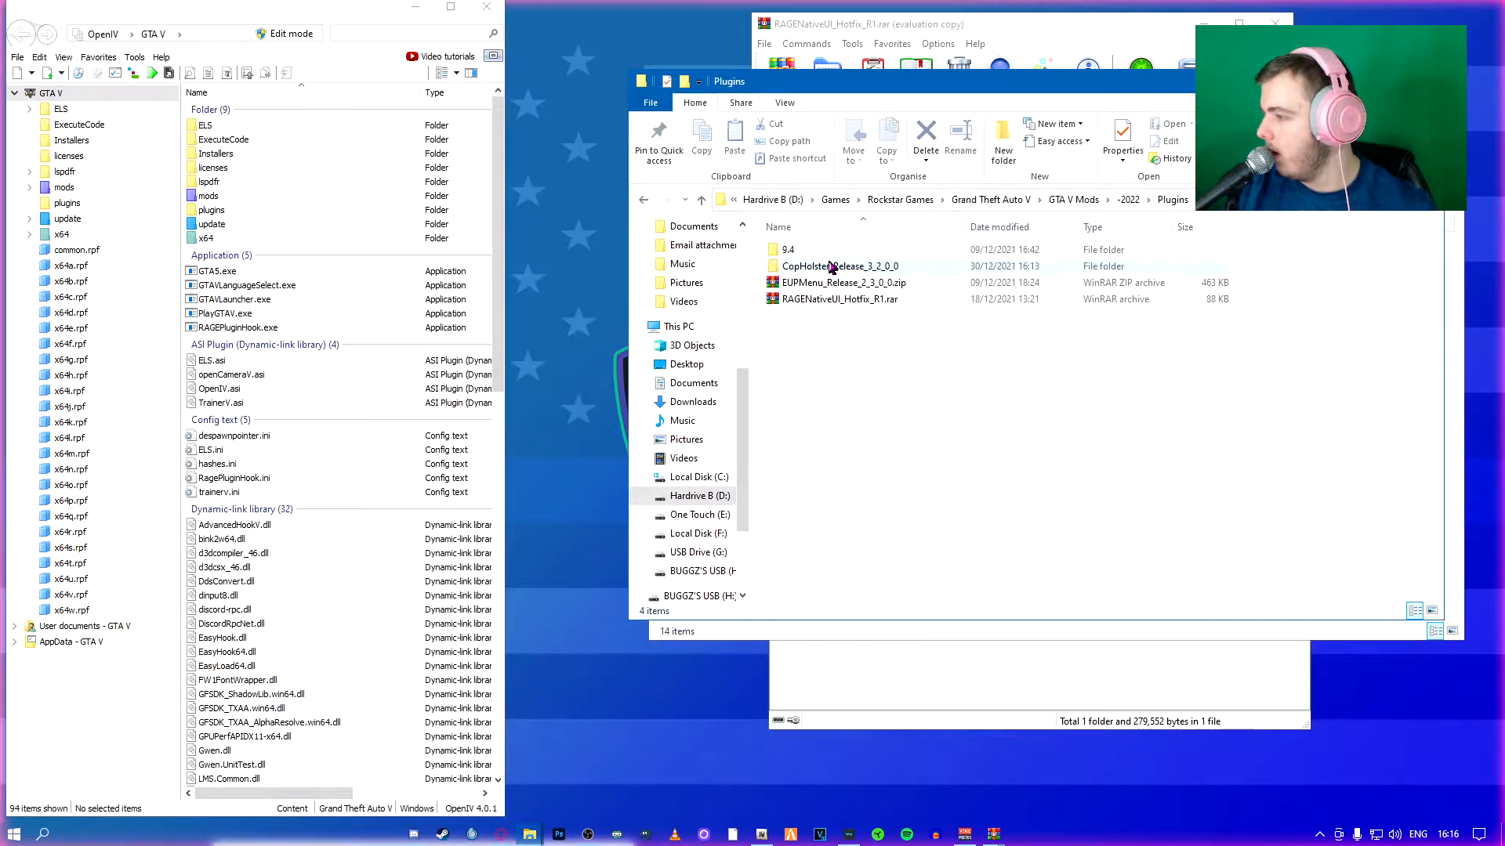
double_click(823, 270)
left_click(1427, 80)
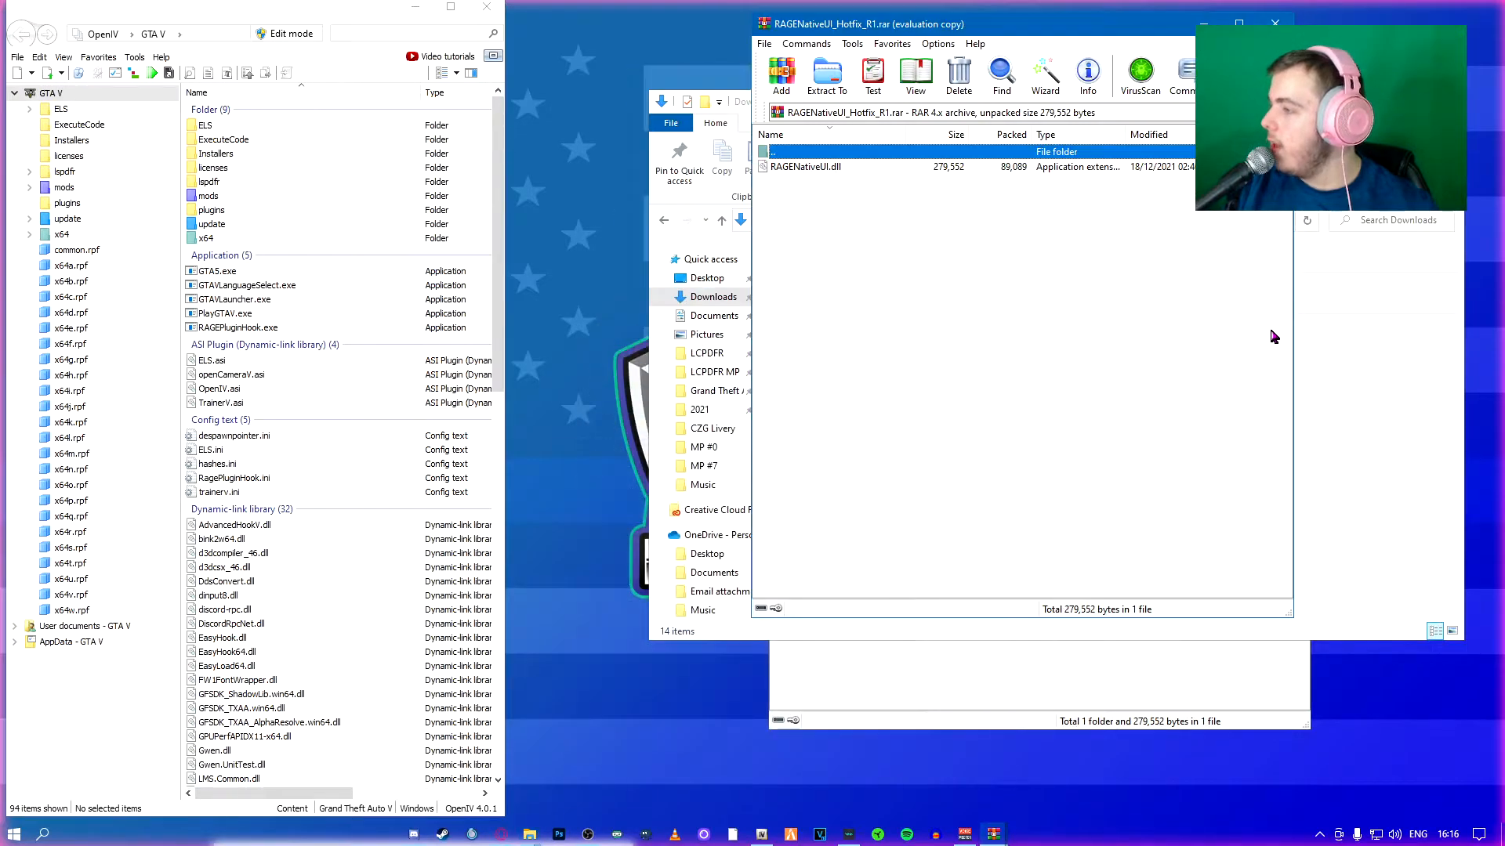
Open the Plugins folder in the EUP Menu archive and the game's plugins folder in OpenIV
left_click(1017, 692)
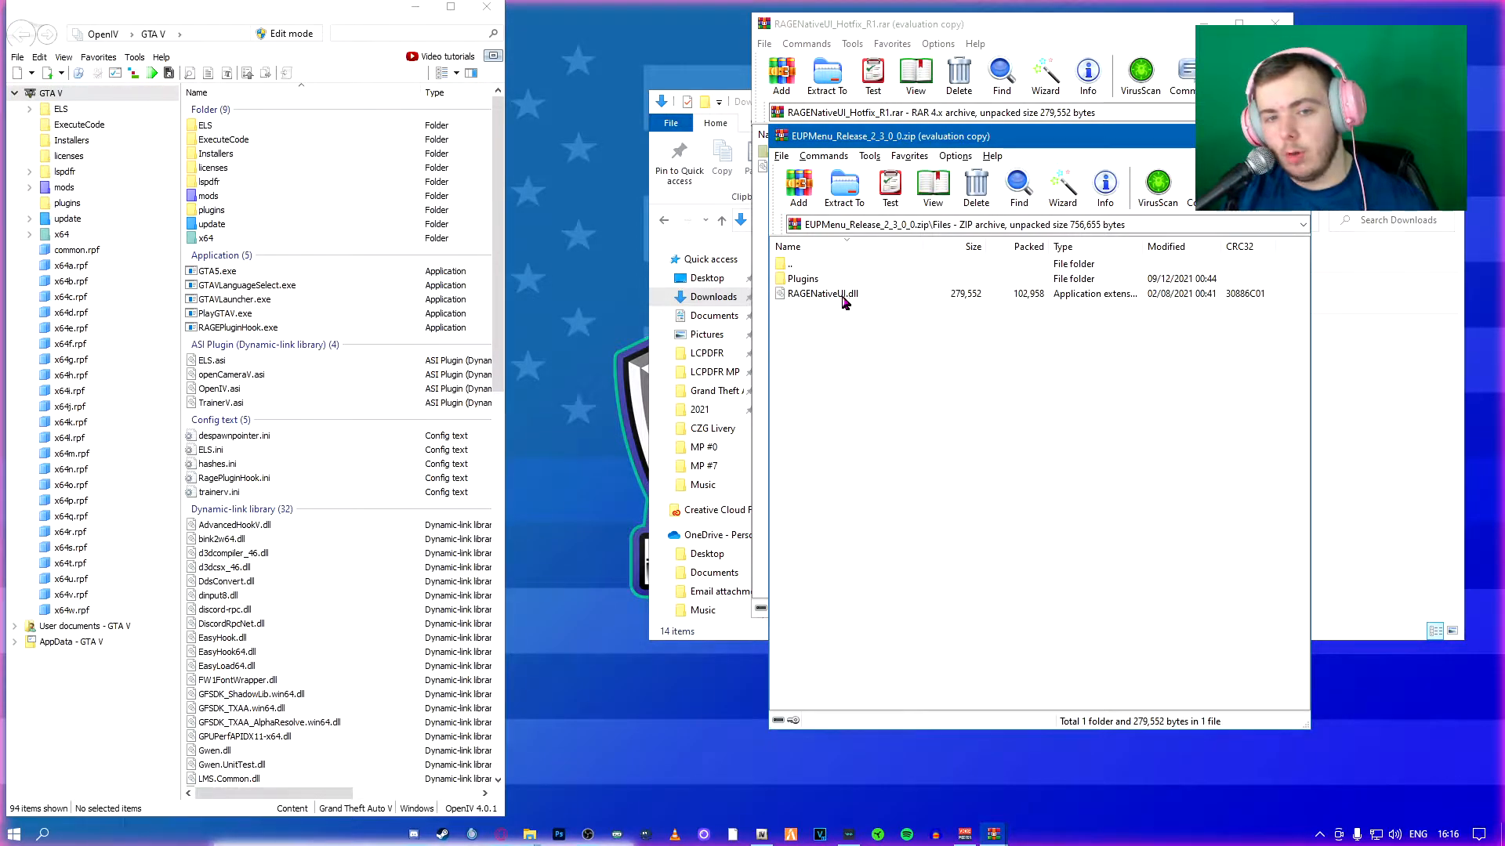
left_click(860, 280)
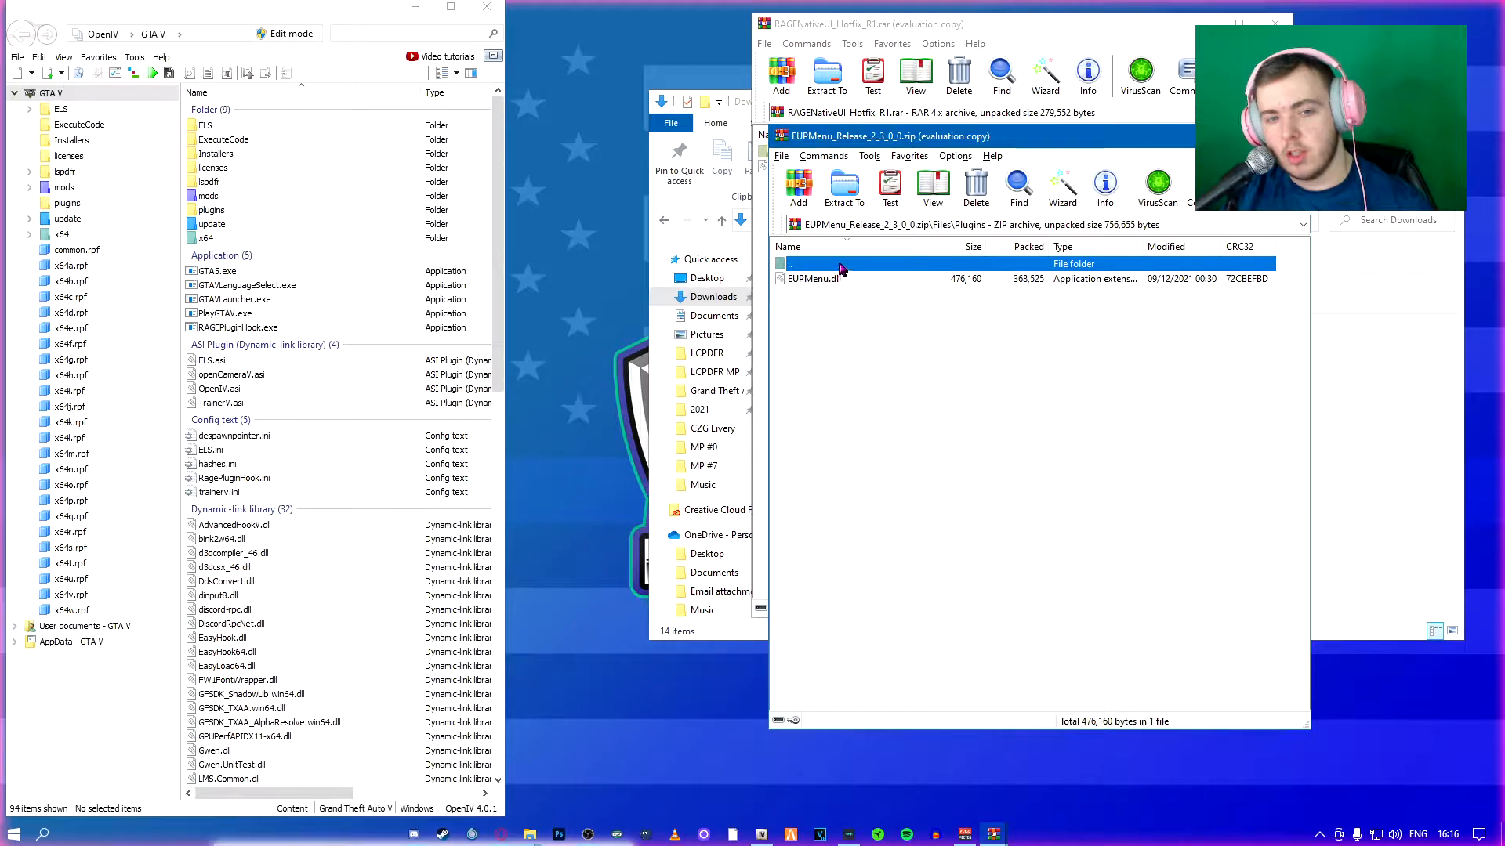
double_click(243, 216)
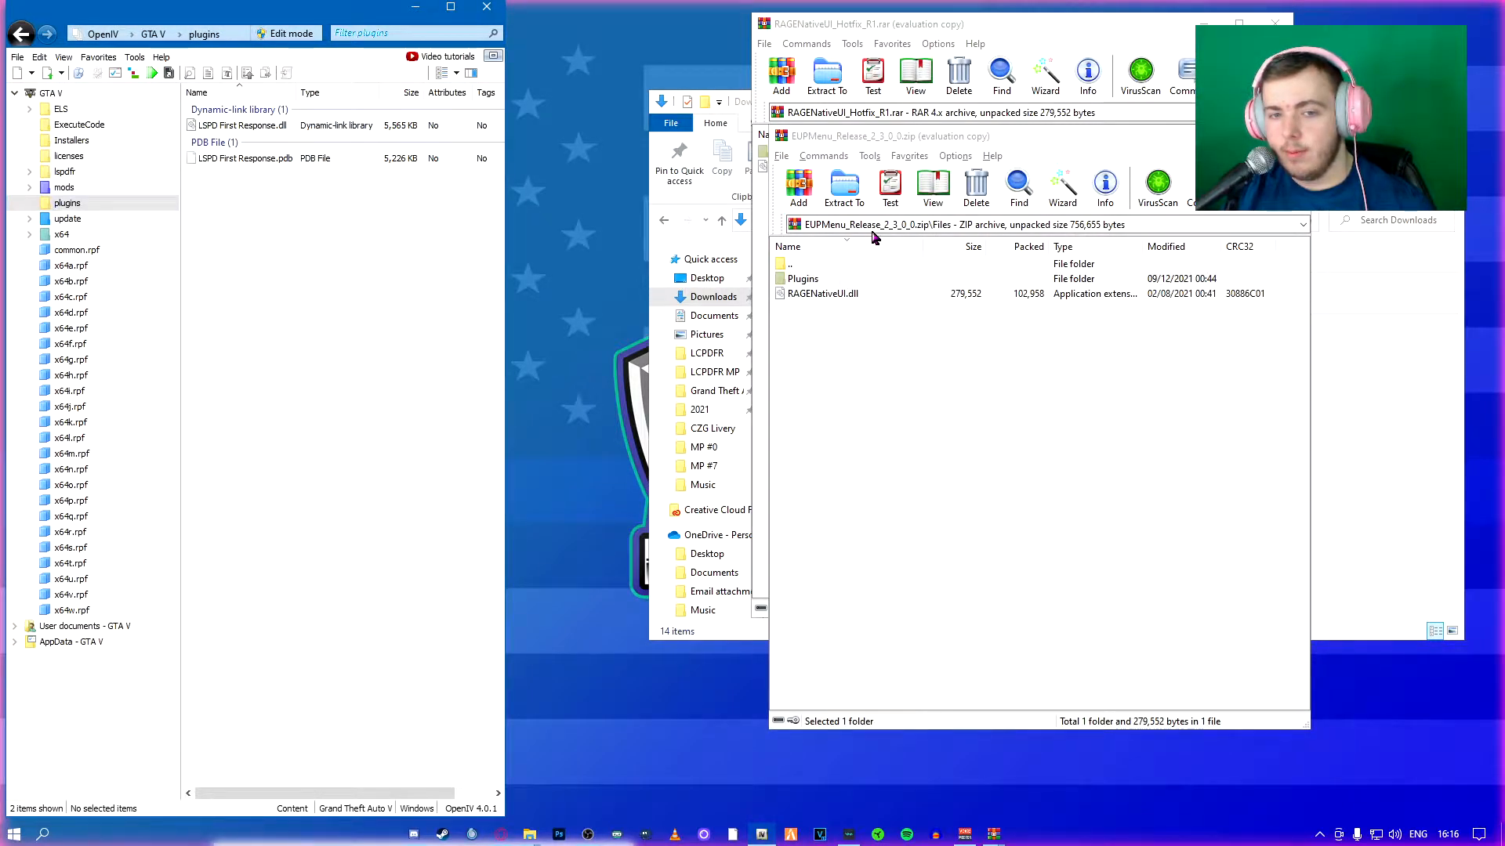
double_click(845, 279)
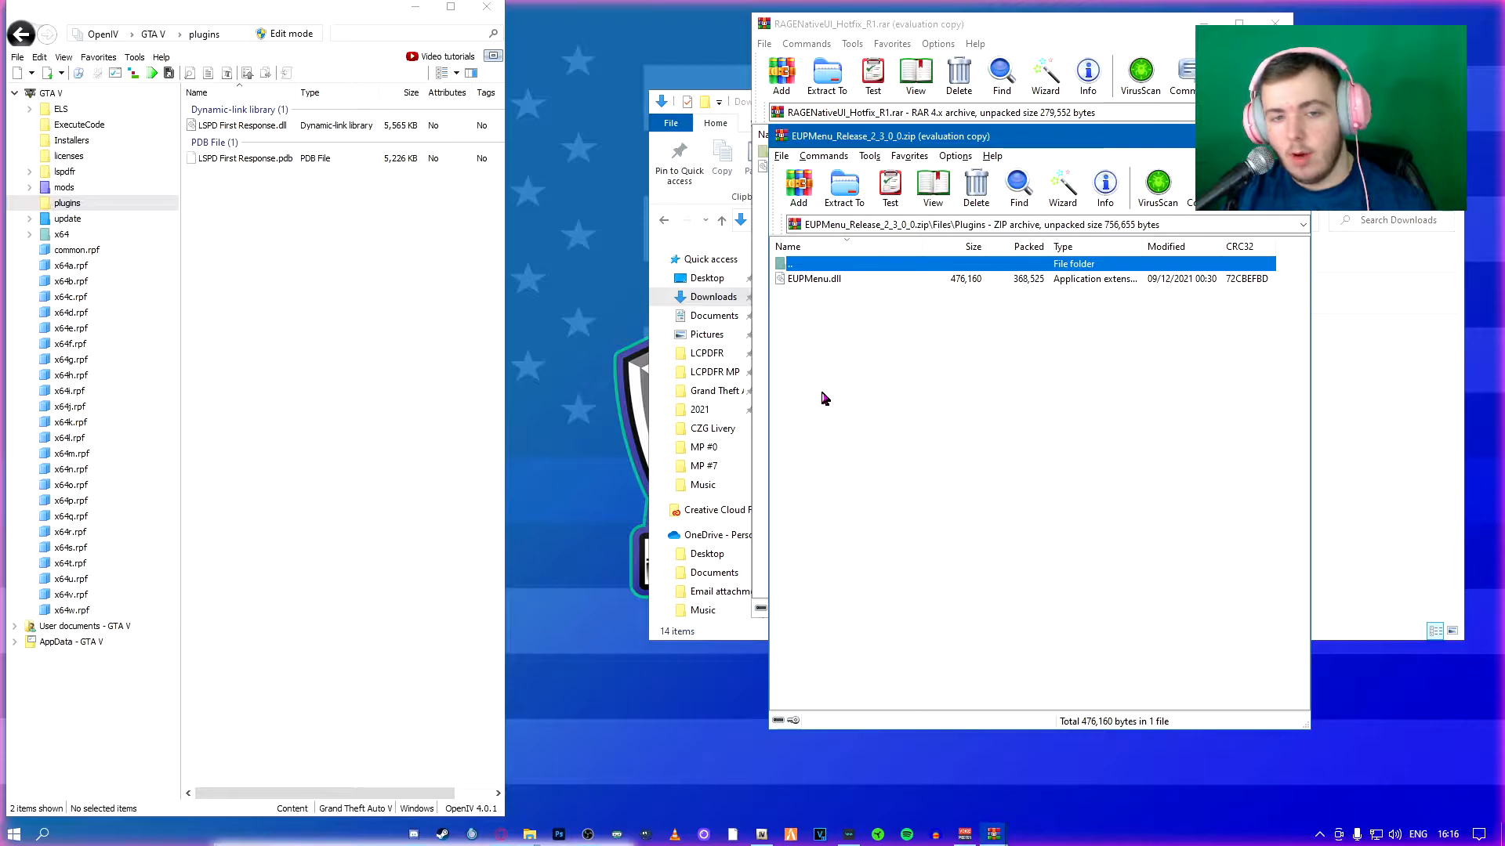
Enable edit mode in OpenIV and copy EUPMenu.dll from the archive into the plugins folder, closing the archive when done
left_click(283, 33)
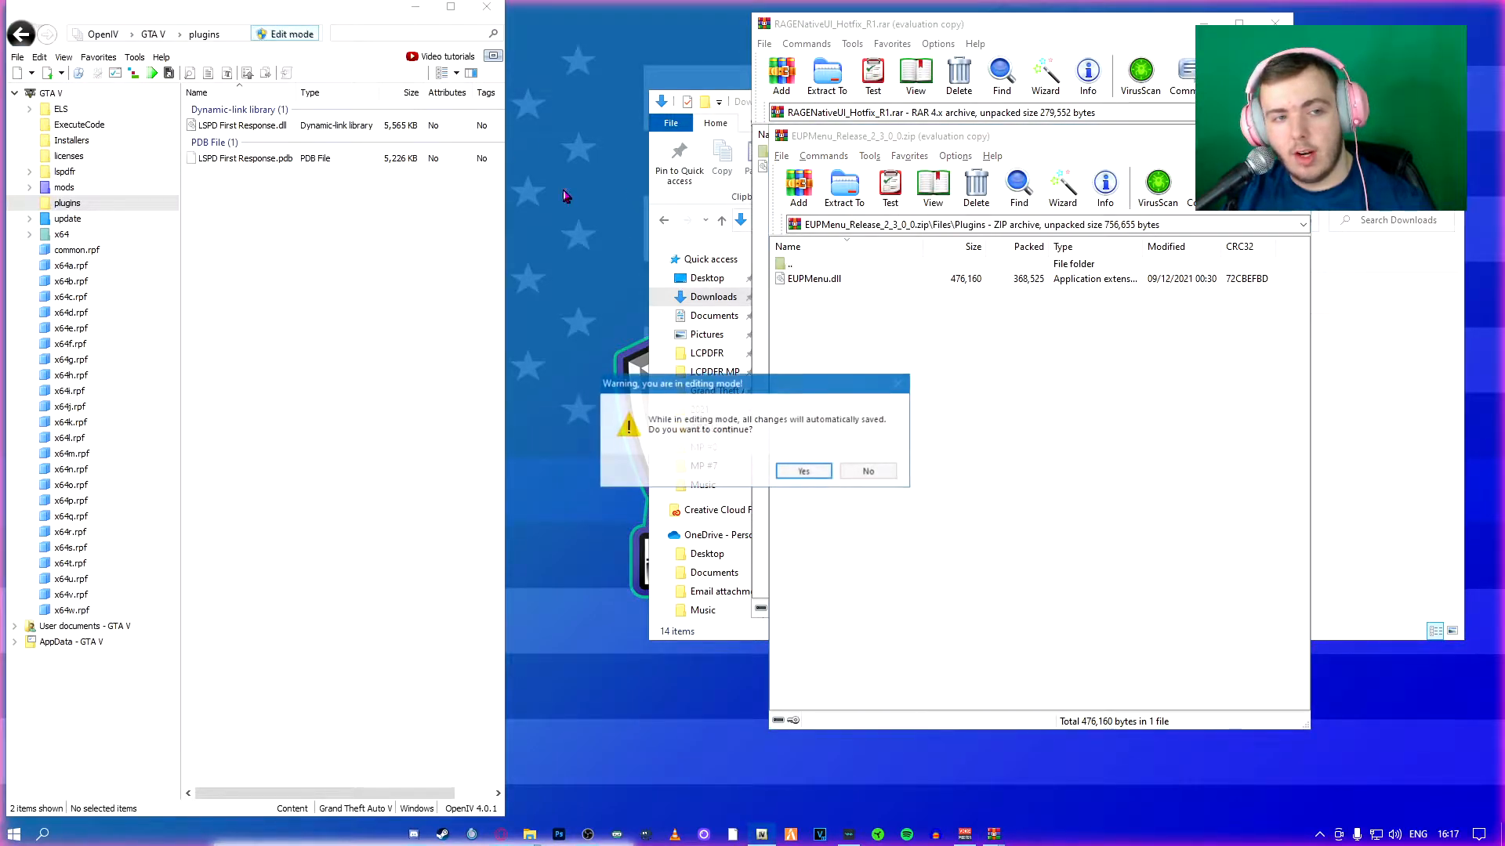
left_click(804, 471)
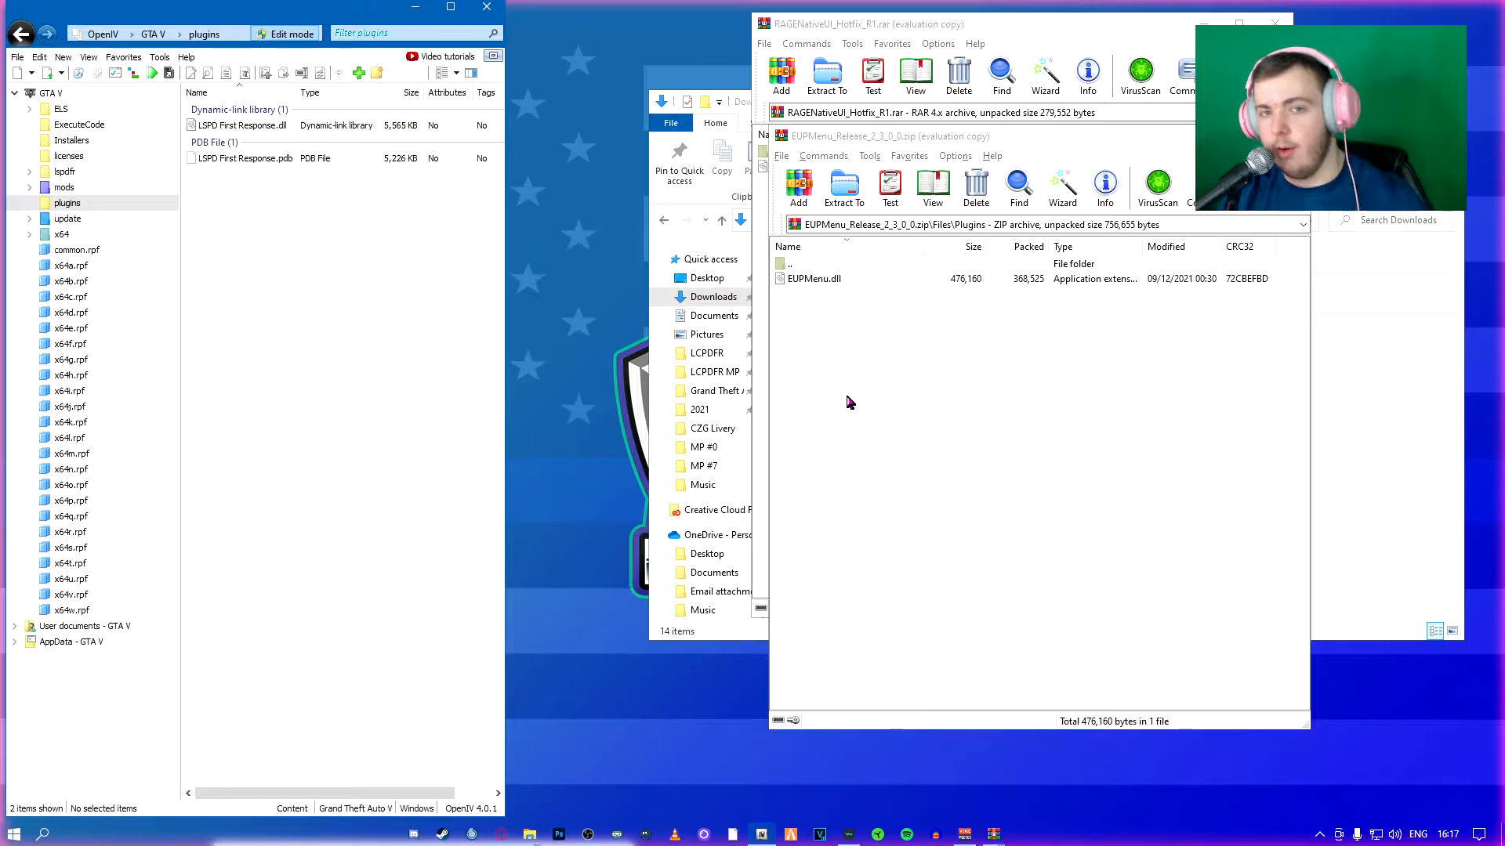
left_click_drag(868, 286, 339, 280)
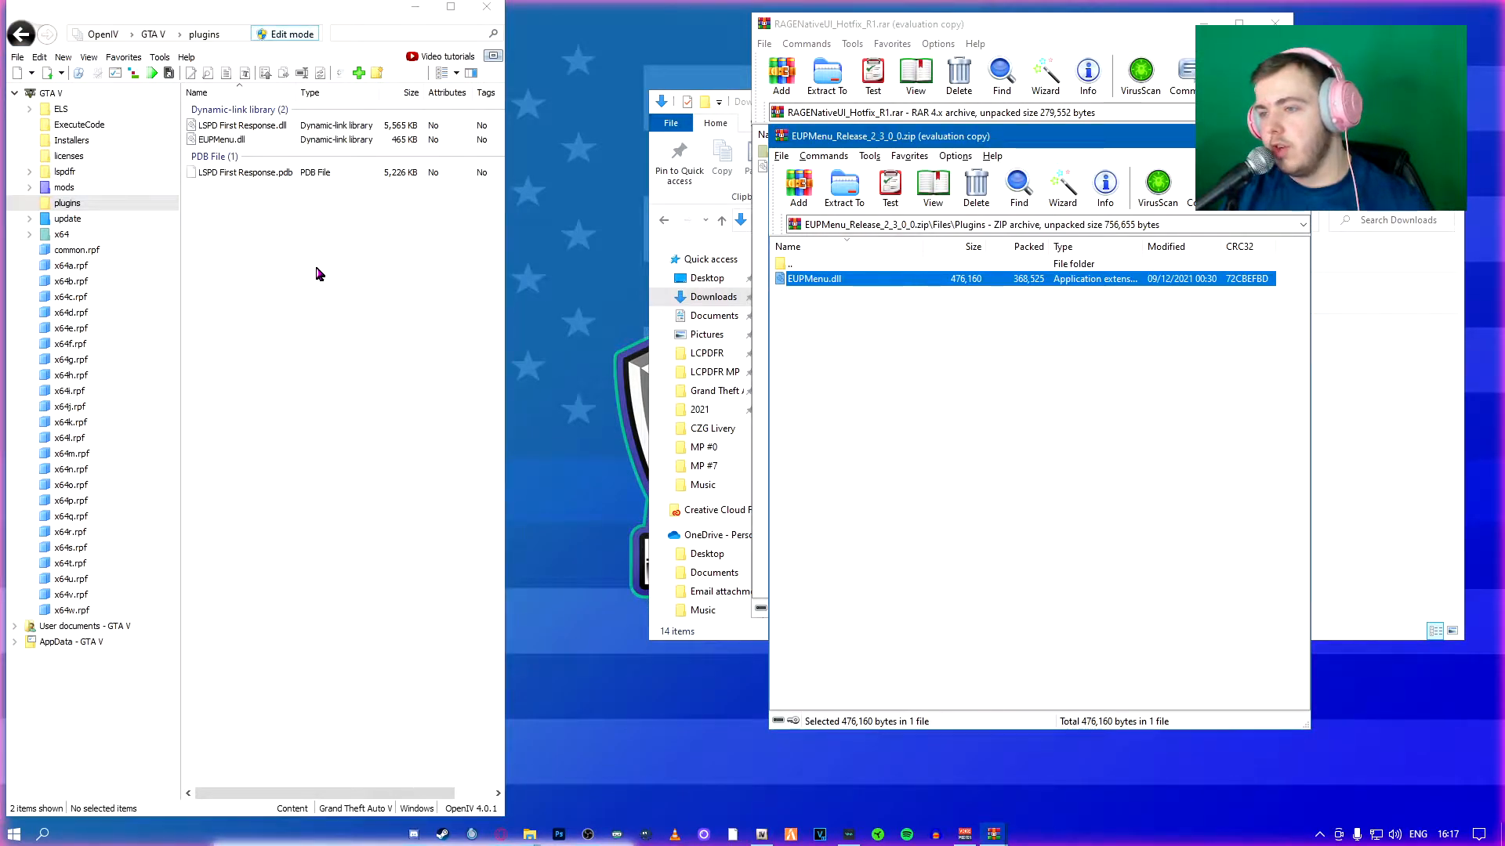
left_click(1042, 469)
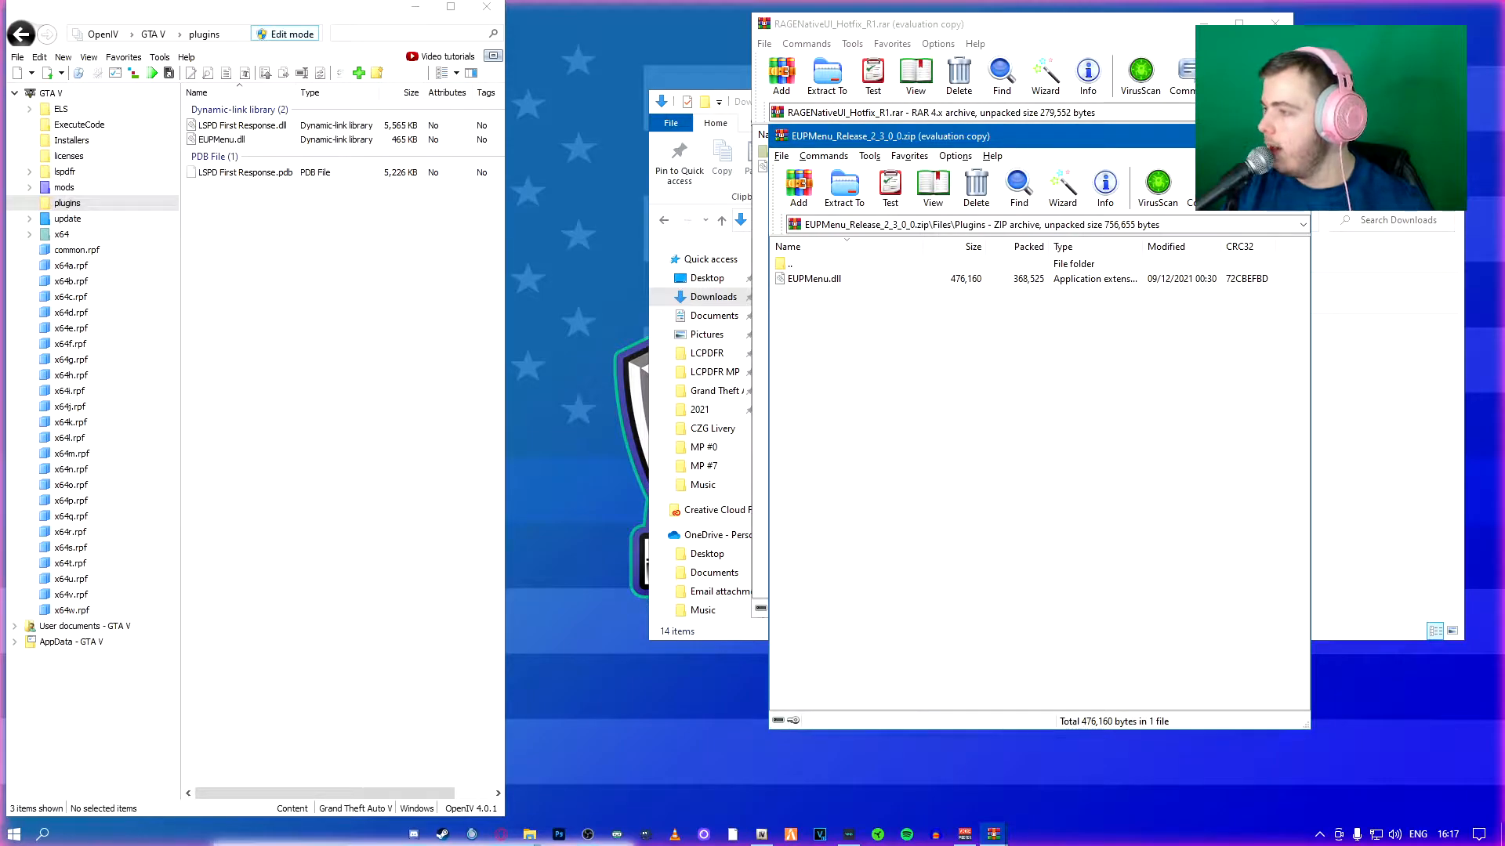
left_click(1291, 136)
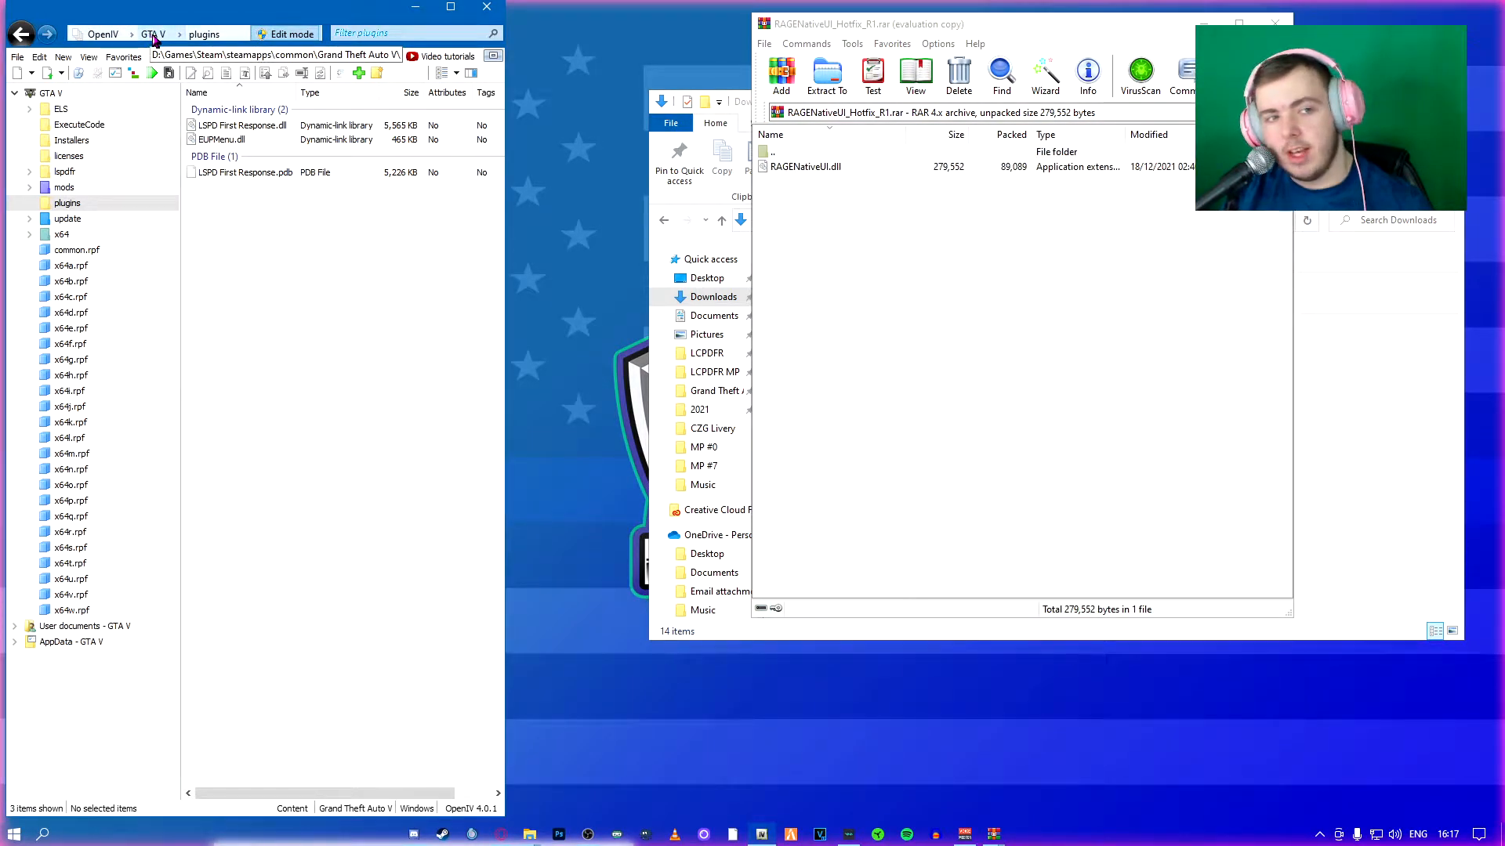
Return to the GTA V root folder in OpenIV and copy RAGENativeUI.dll from the archive into it
key("BackSpace")
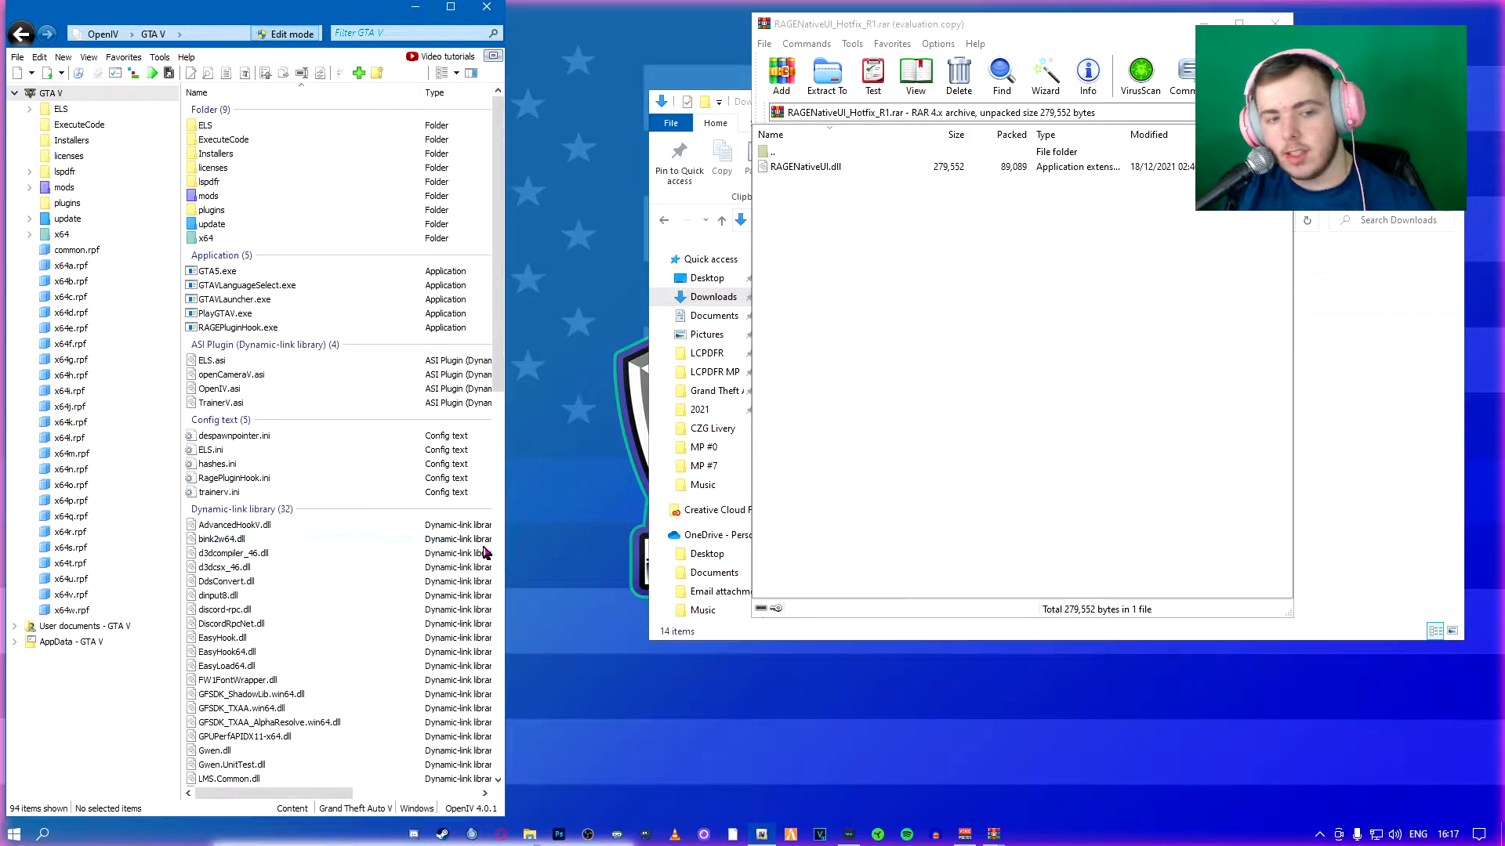
left_click(835, 167)
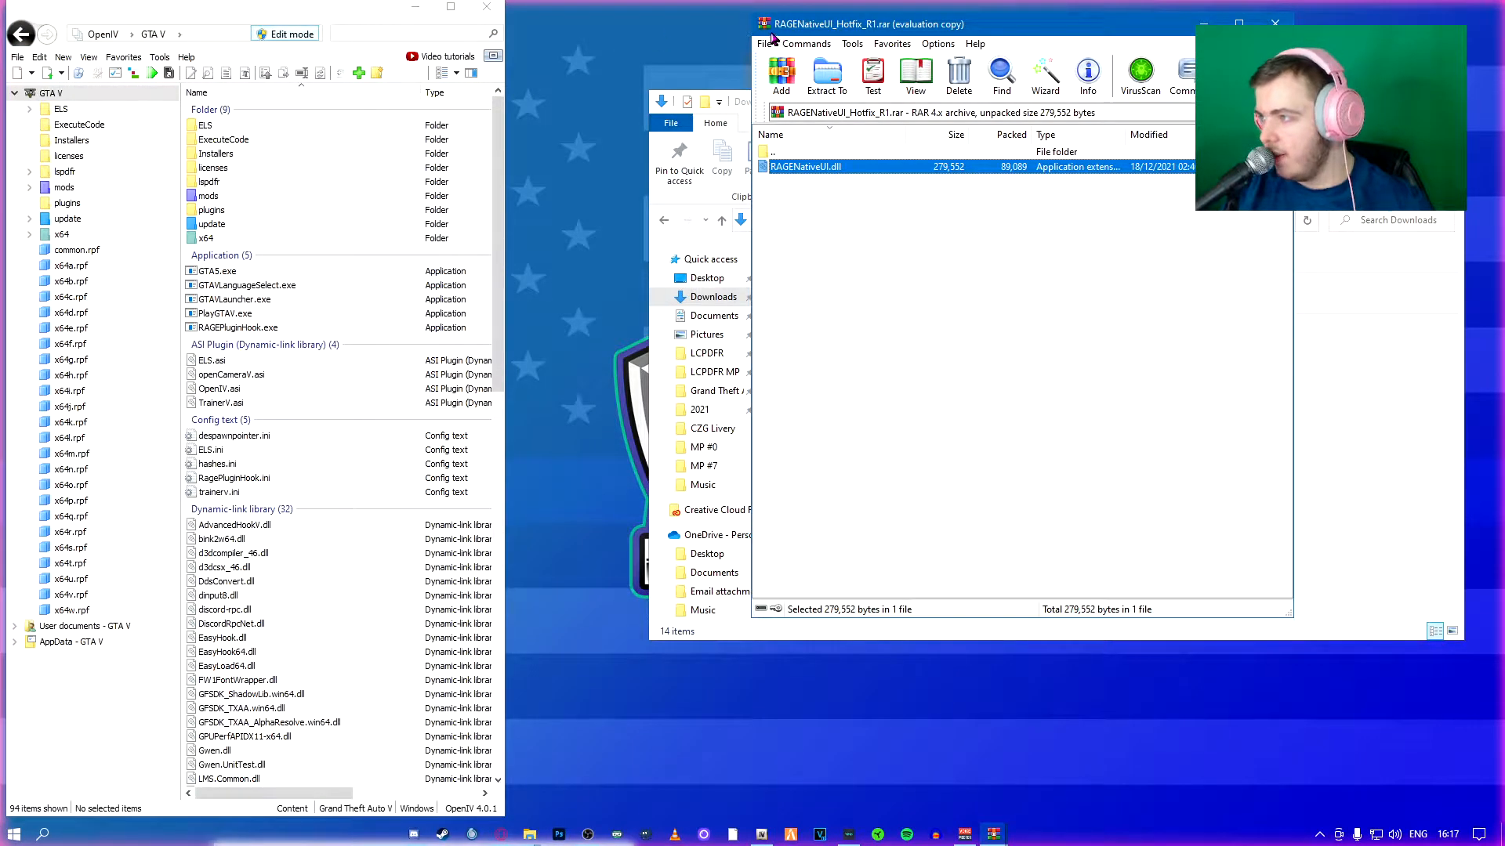
left_click_drag(891, 169, 286, 567)
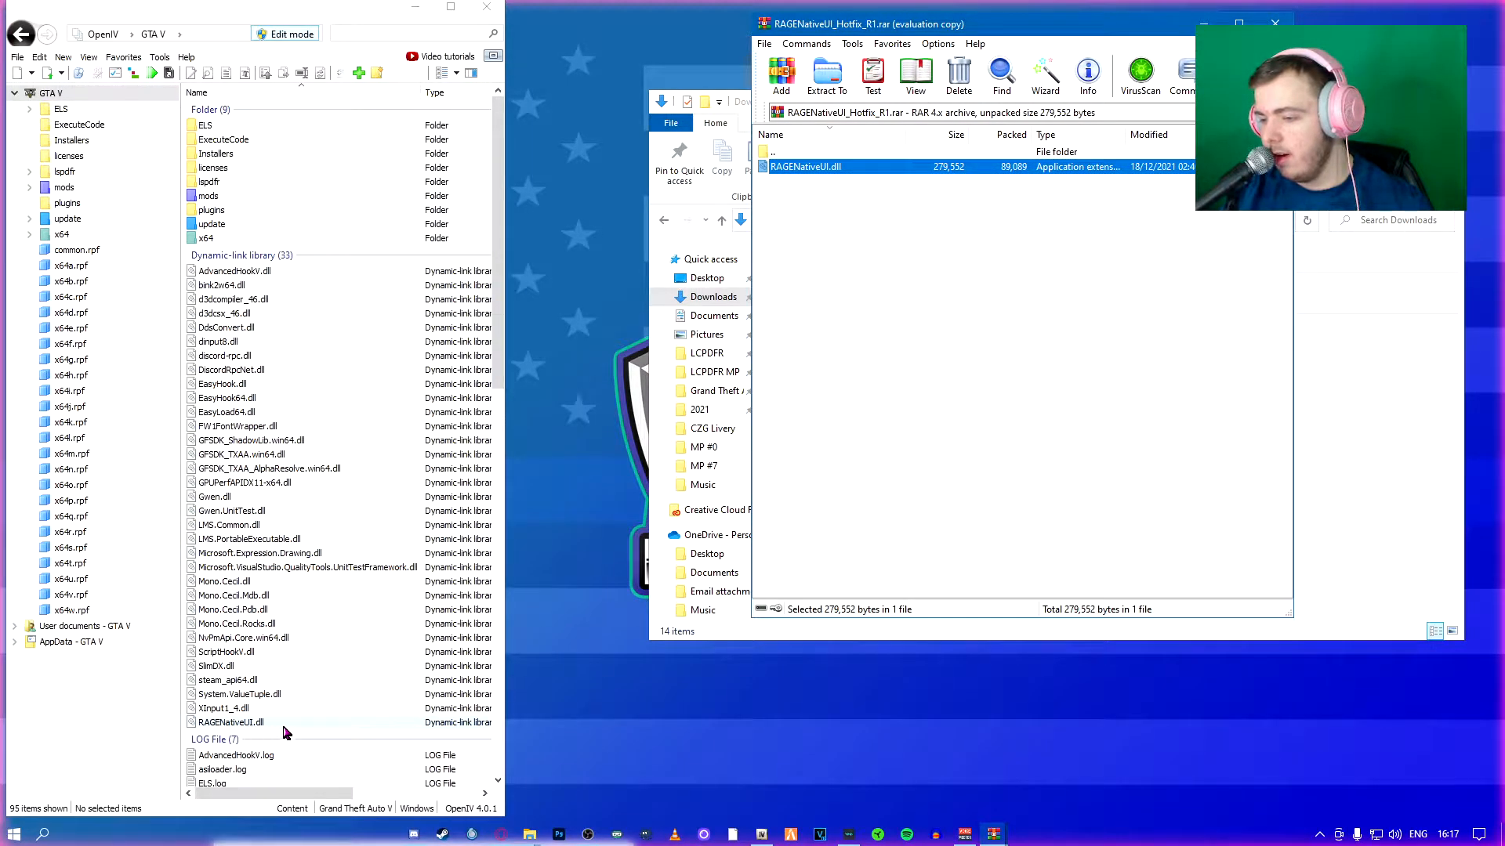
Put the hotfix archive away and bring up the EUP 9.4 + SUP 2.4 OIV.zip archive beside the OpenIV window
left_click(991, 835)
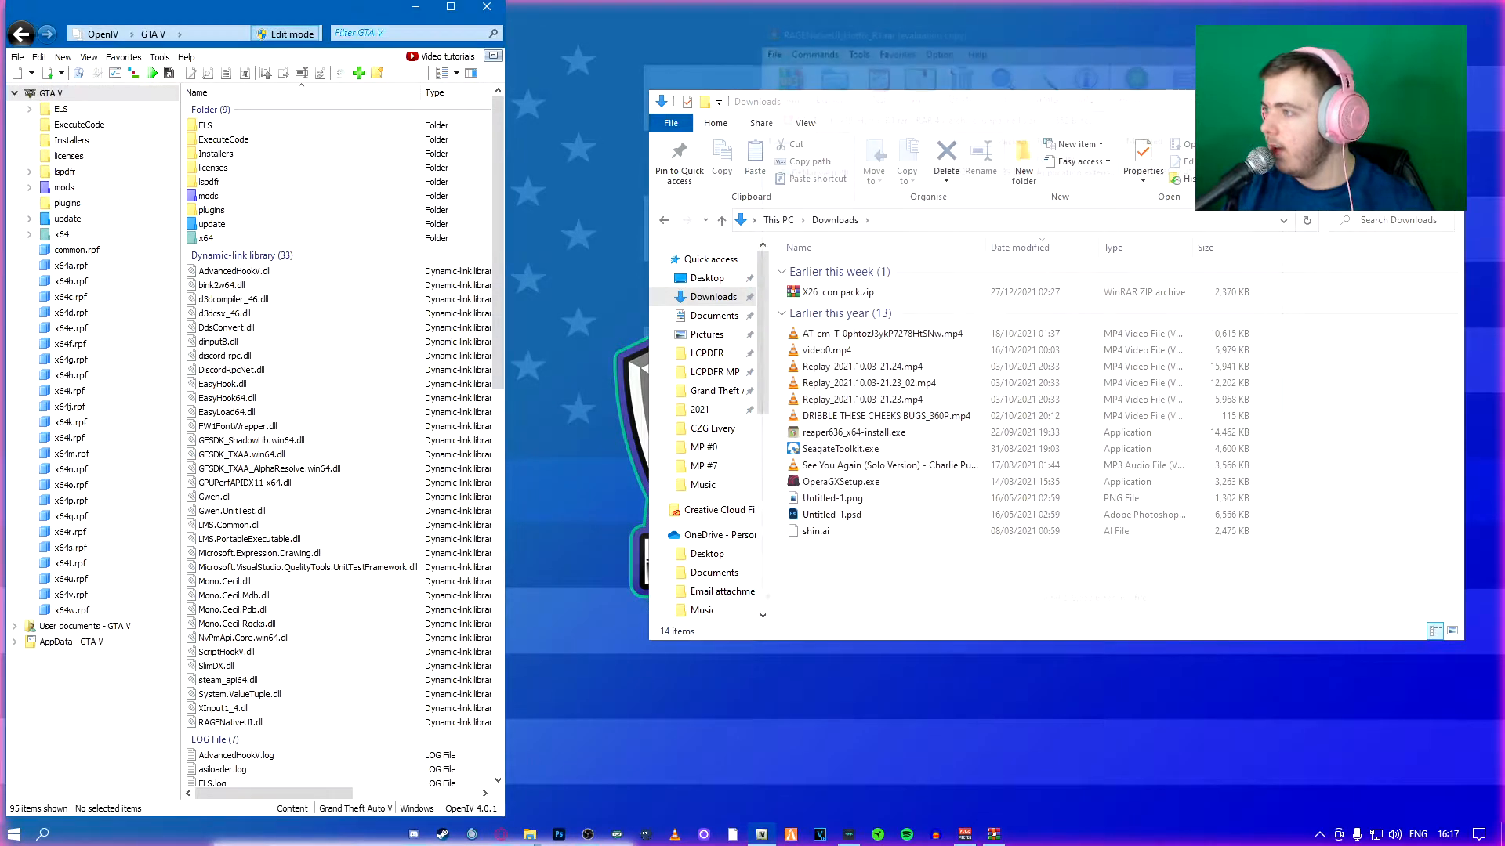
left_click(991, 836)
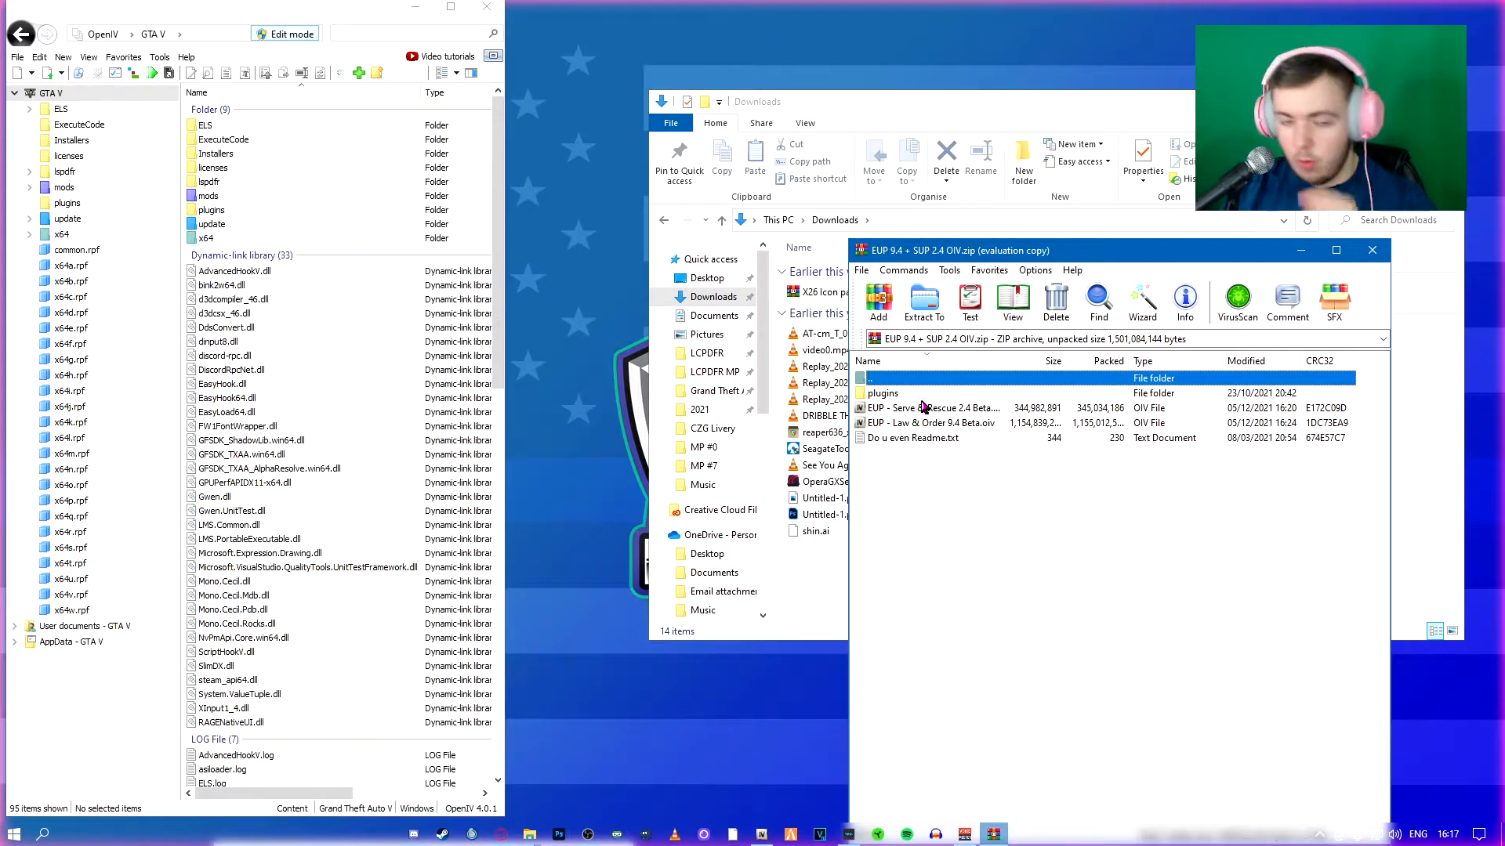
left_click_drag(990, 251, 861, 129)
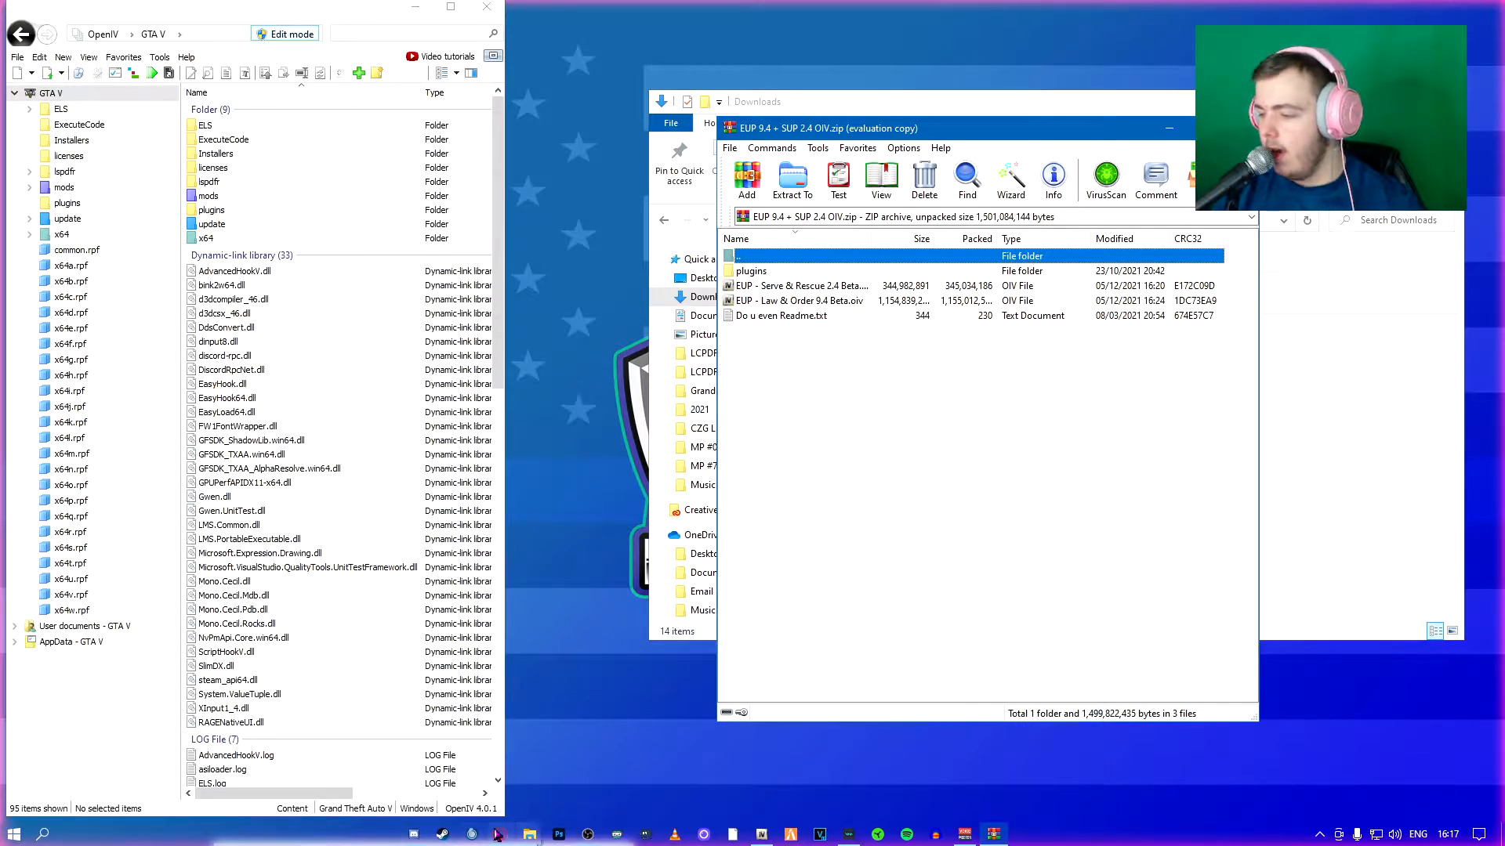
Switch to the browser, close the EUP Menu and both Emergency uniforms pack pages, and minimise the browser
mouse_move(502, 837)
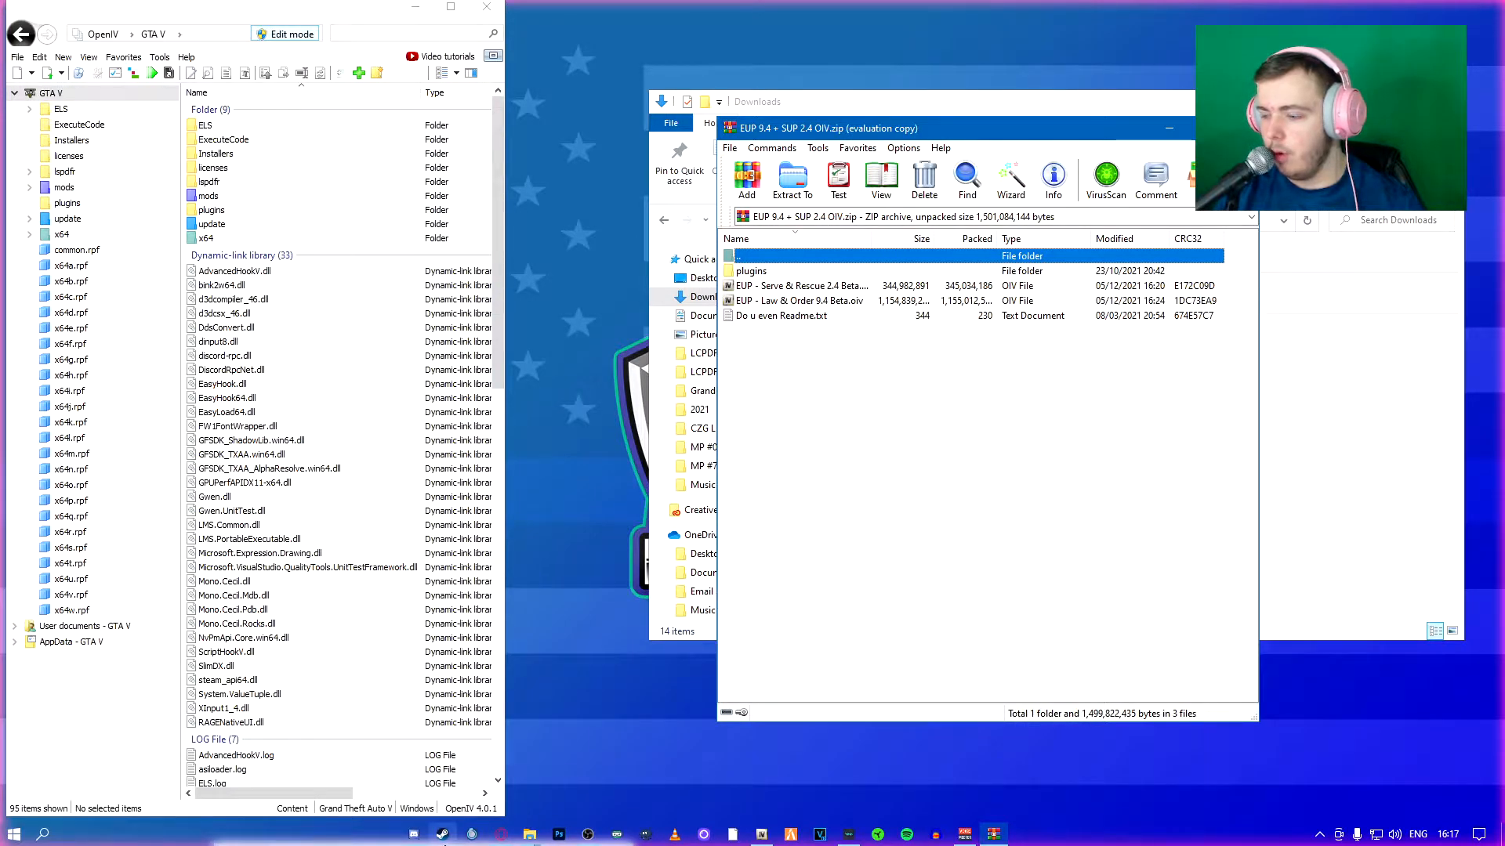
left_click(494, 839)
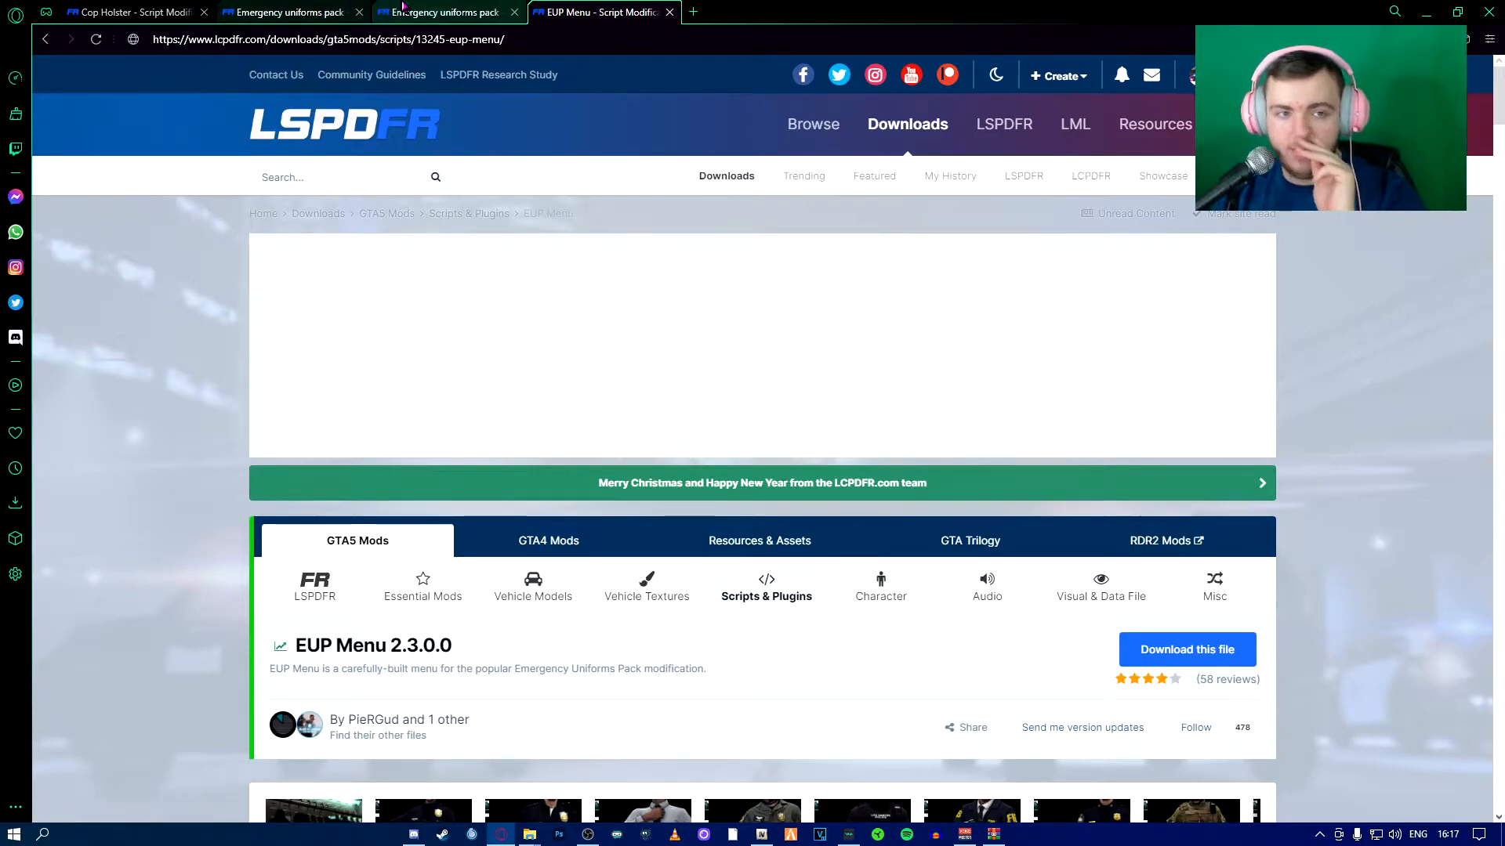
left_click(407, 9)
left_click(375, 8)
left_click(378, 10)
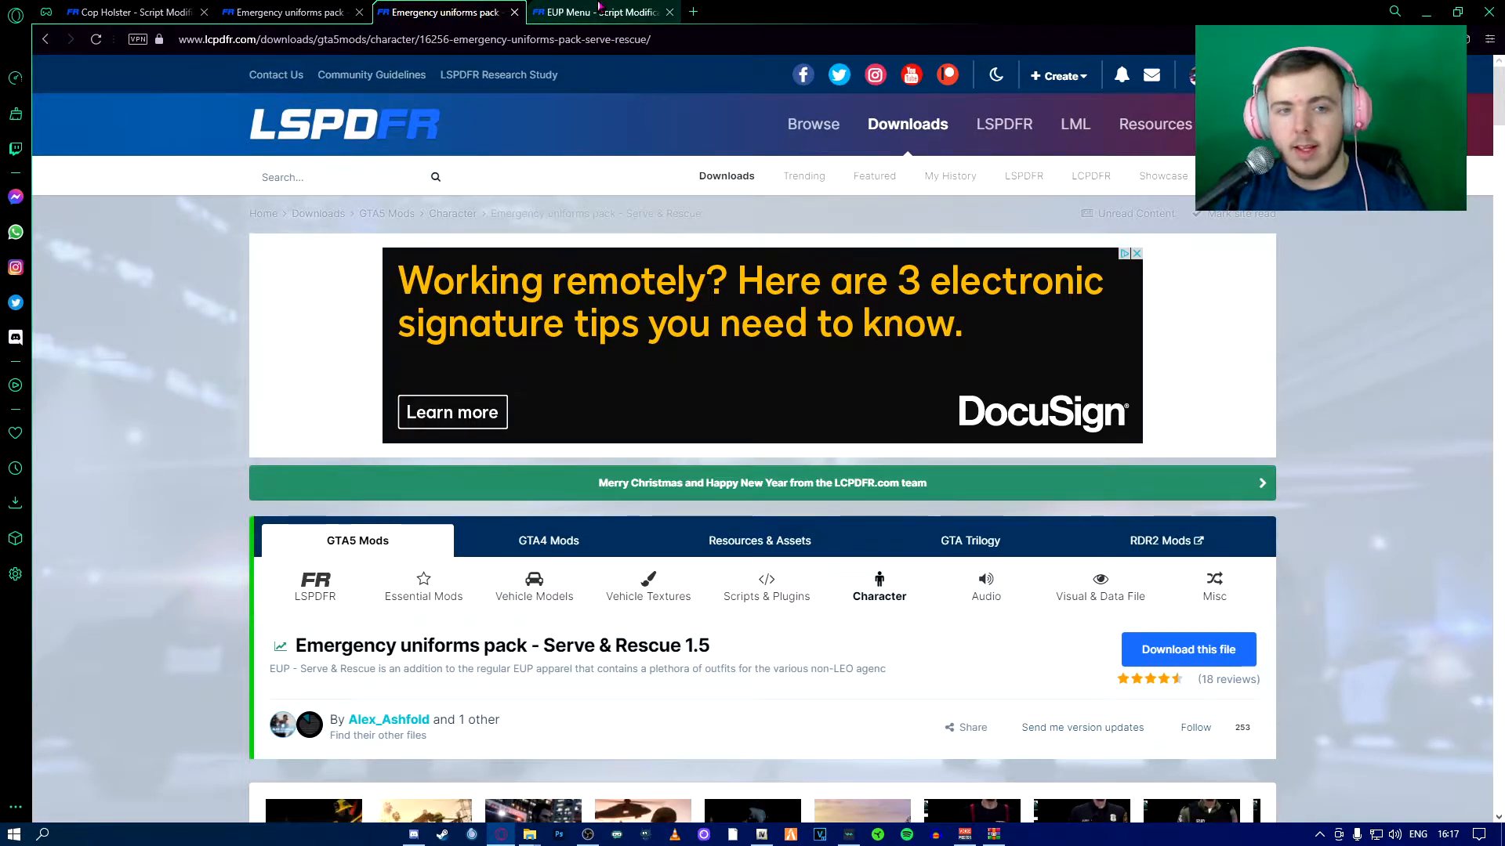
left_click(658, 15)
left_click(669, 12)
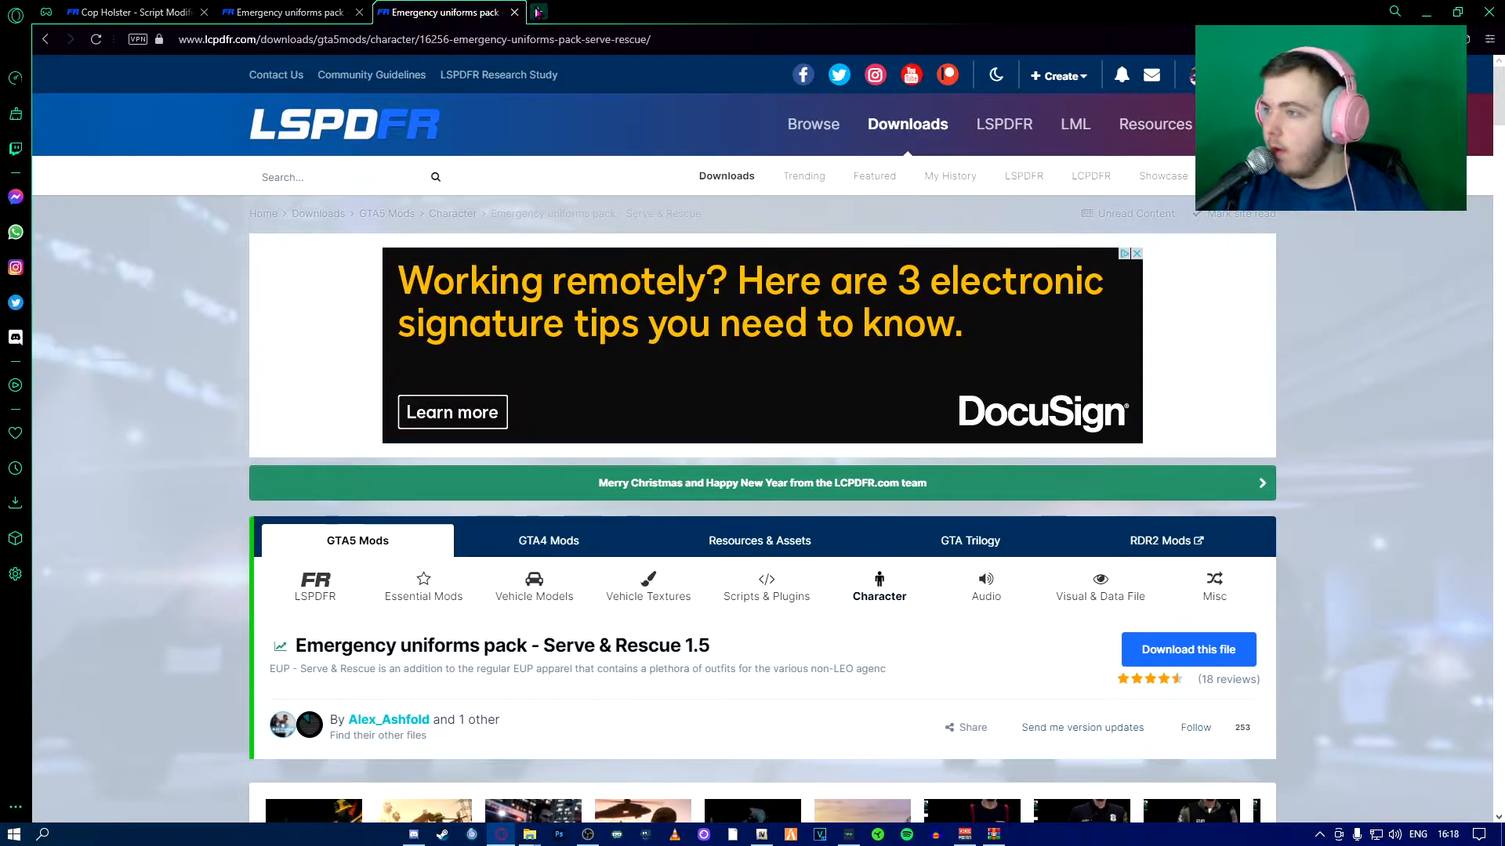
left_click(515, 12)
left_click(359, 14)
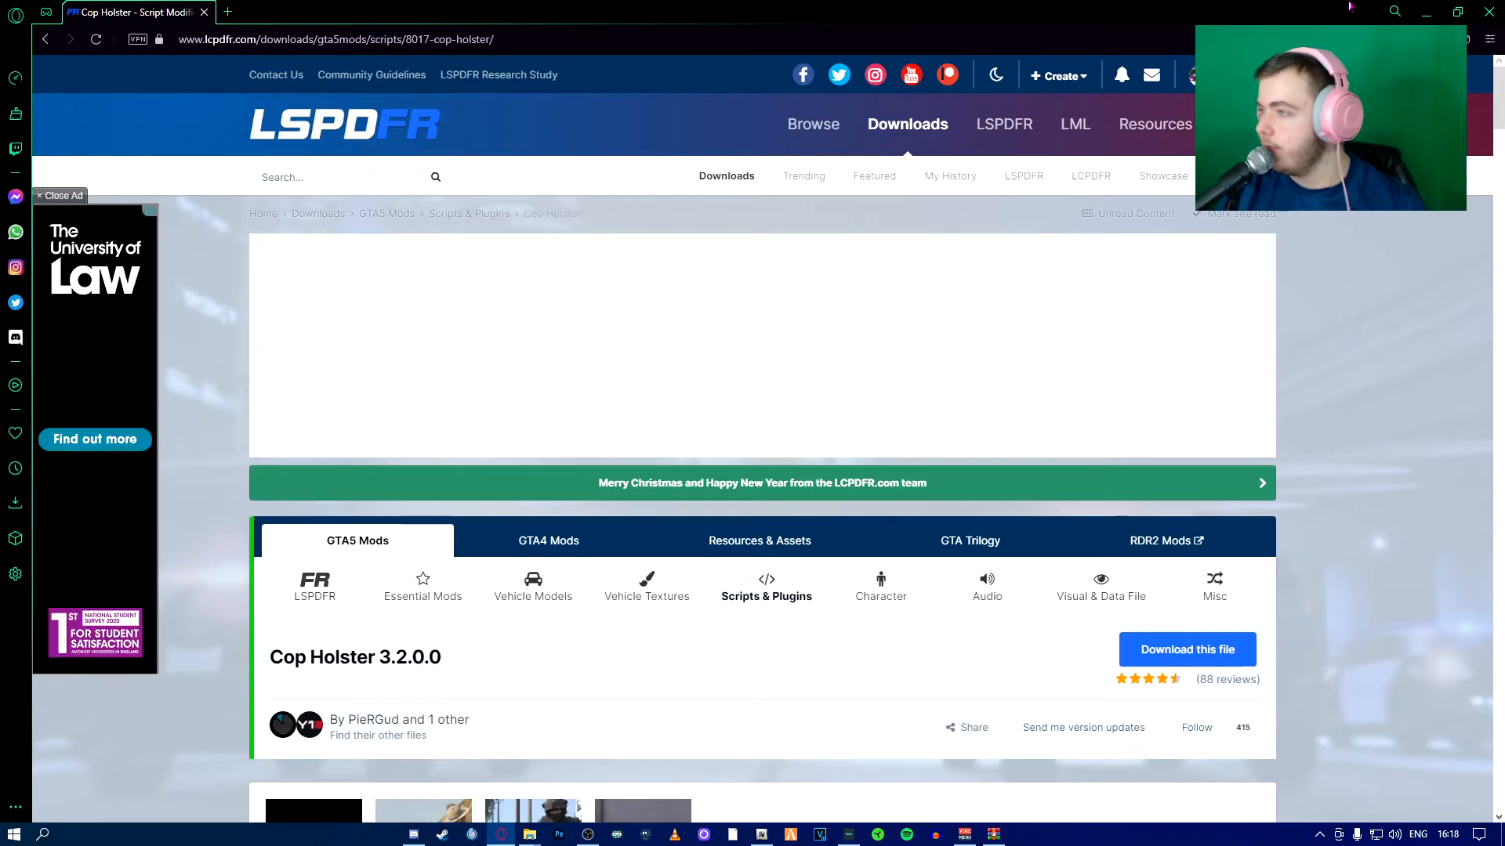
left_click(1426, 11)
Open Do u even Readme.txt from the archive, read the OIV installation instructions, and close it
double_click(834, 315)
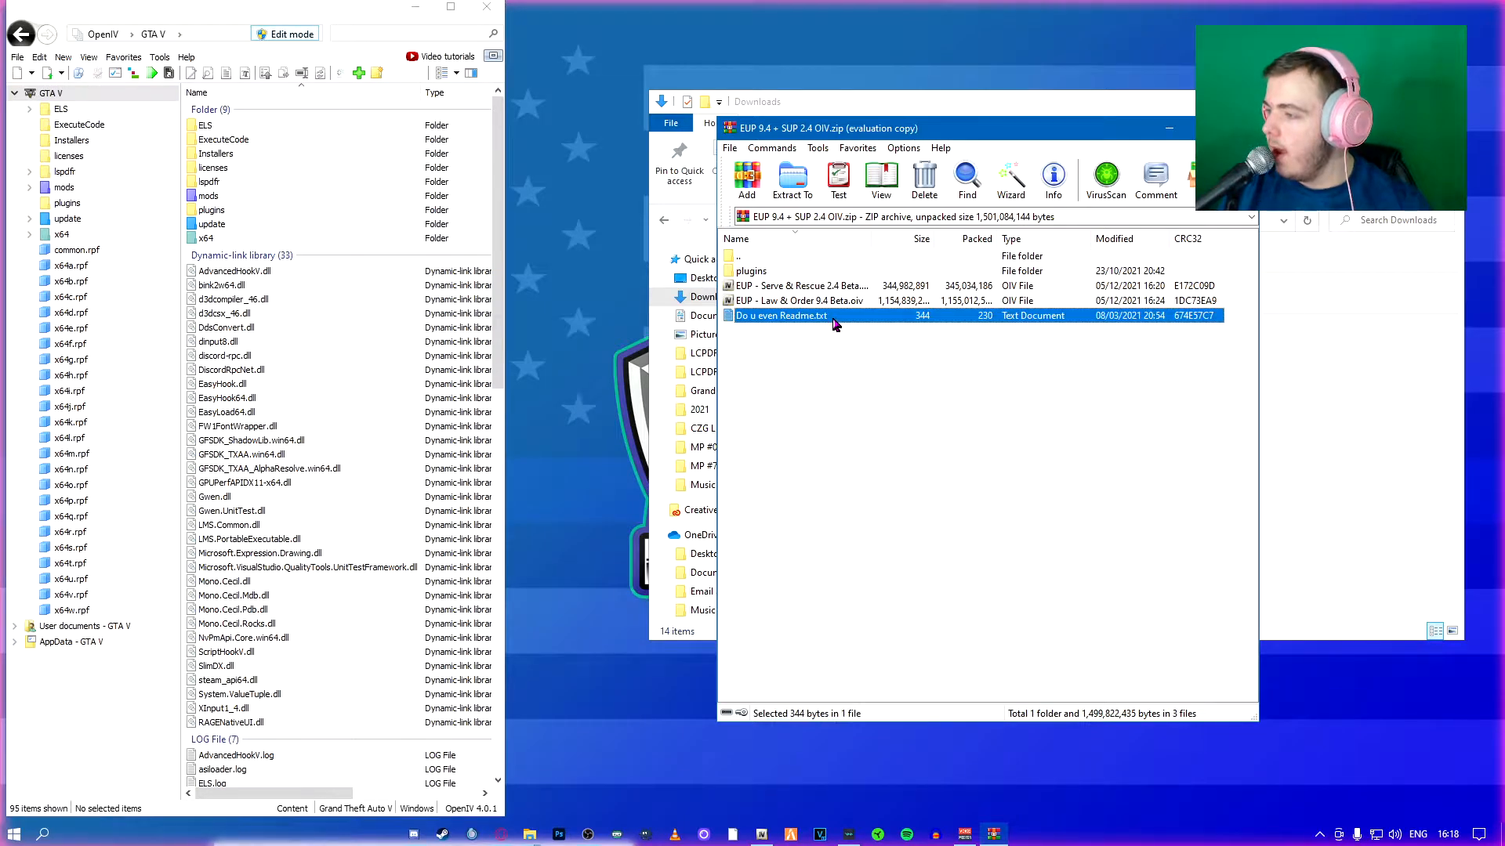
left_click_drag(235, 188, 800, 215)
left_click(525, 230)
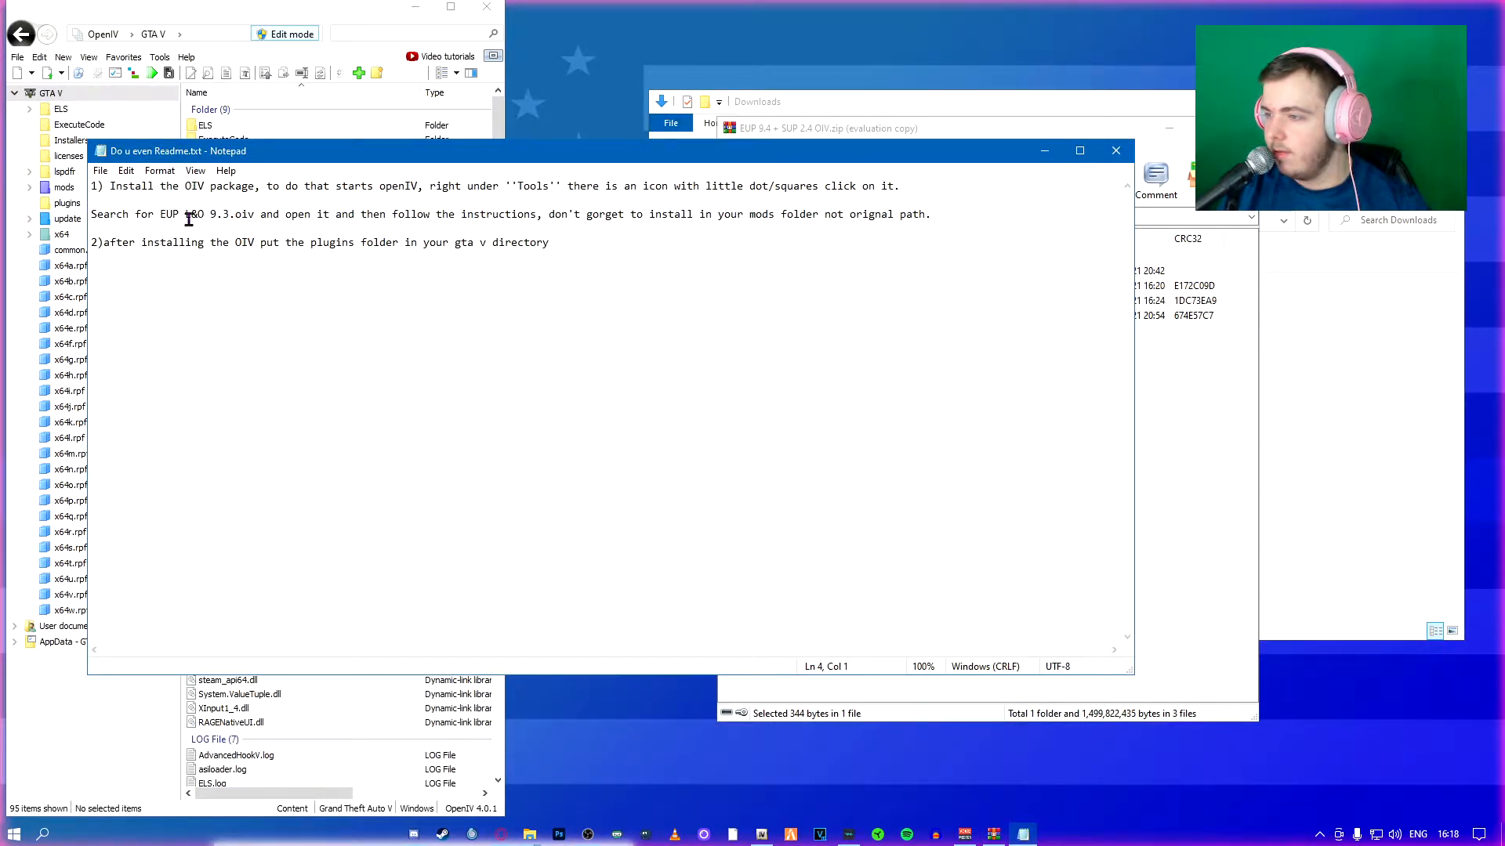
left_click_drag(183, 217, 731, 230)
left_click(569, 218)
left_click_drag(555, 218, 972, 234)
left_click(1115, 151)
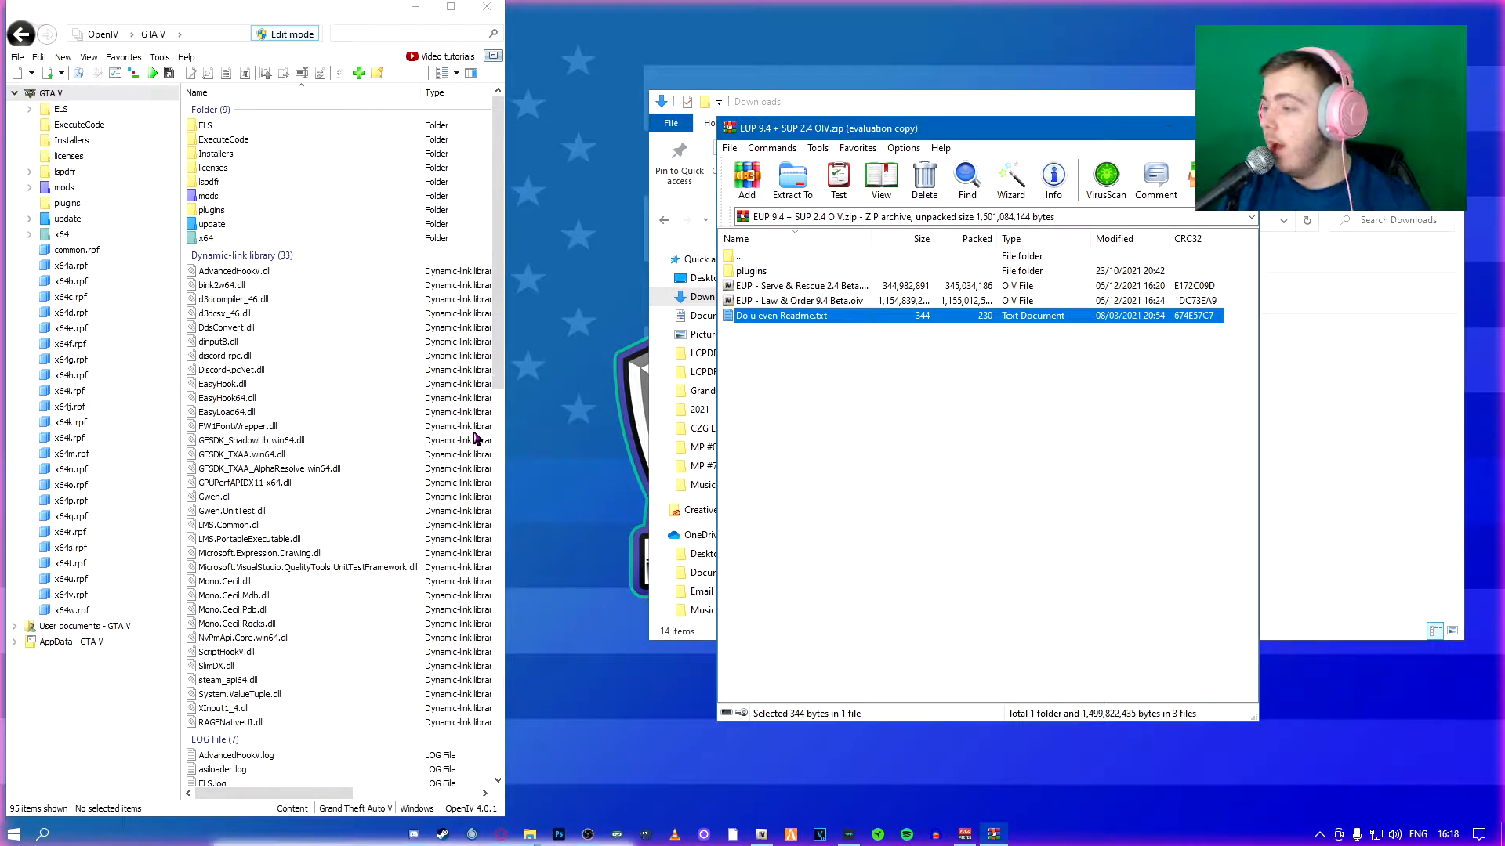
Check the archive's plugins folder and look over the Law & Order and Serve & Rescue OIV packages
double_click(793, 271)
double_click(810, 258)
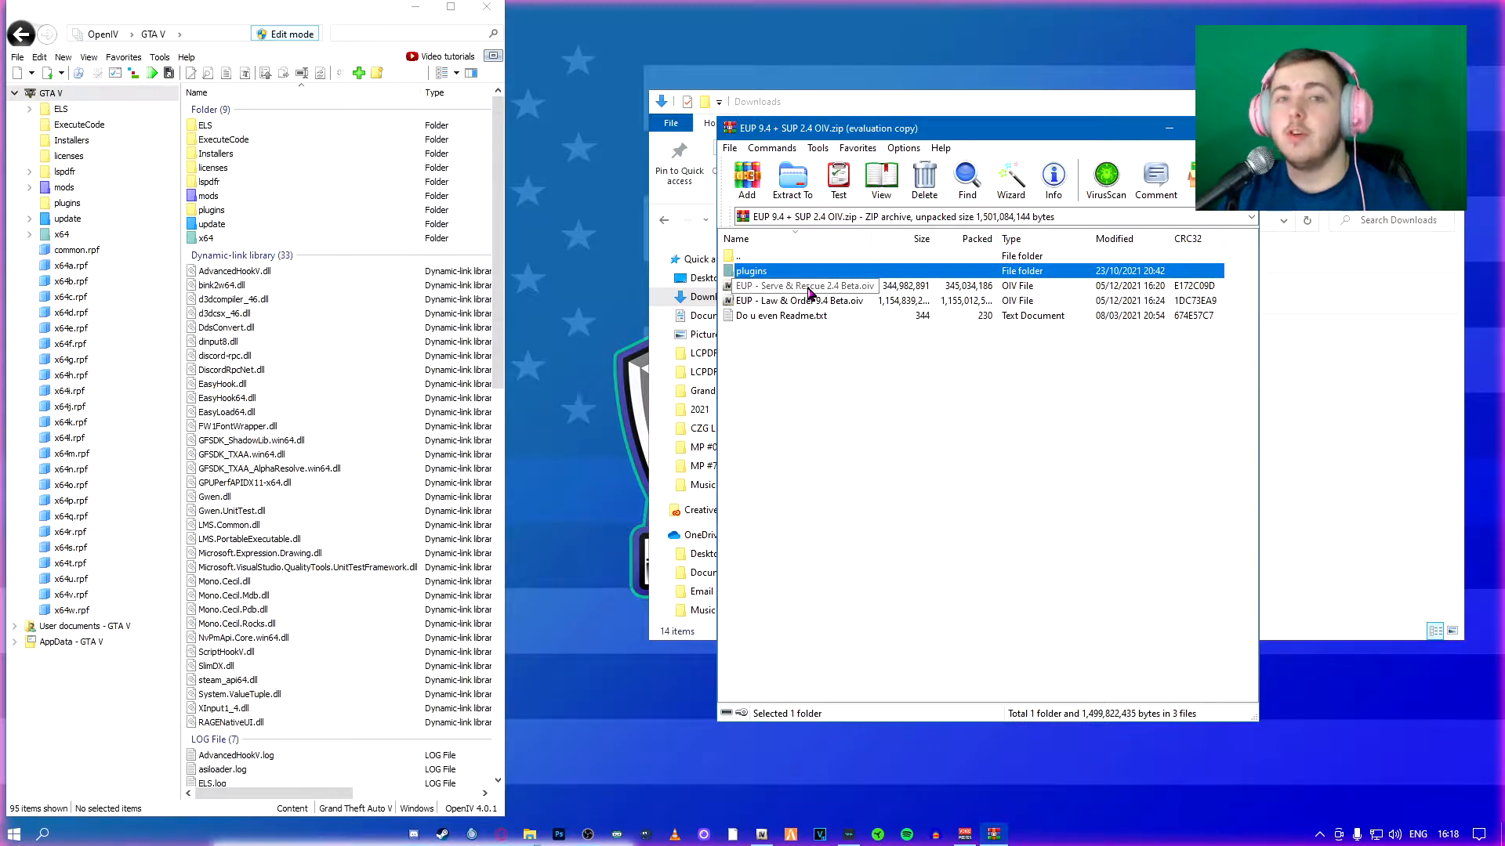
left_click(810, 292)
left_click(812, 304)
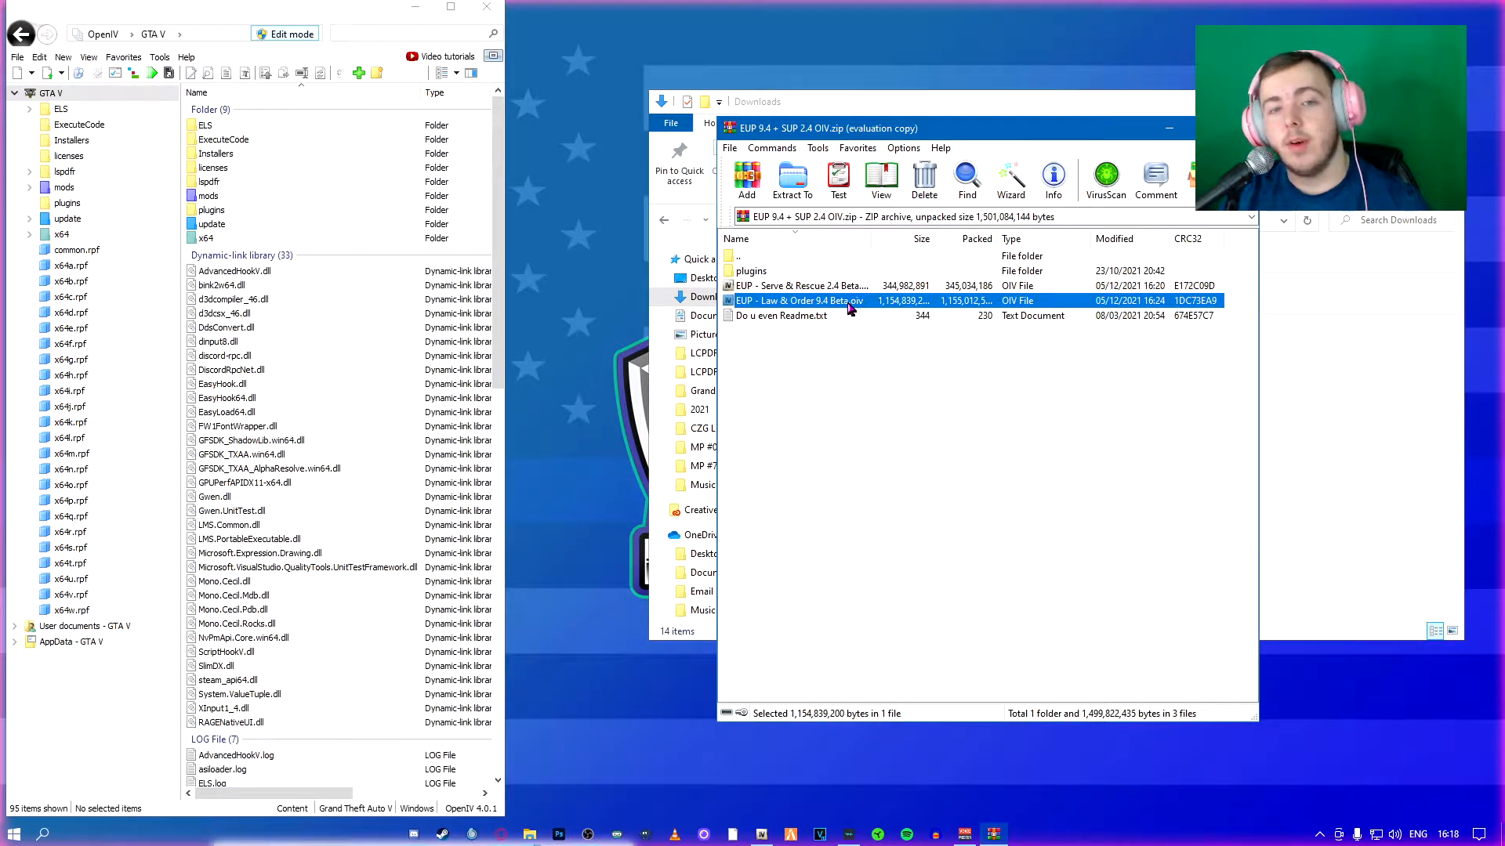
left_click(872, 289)
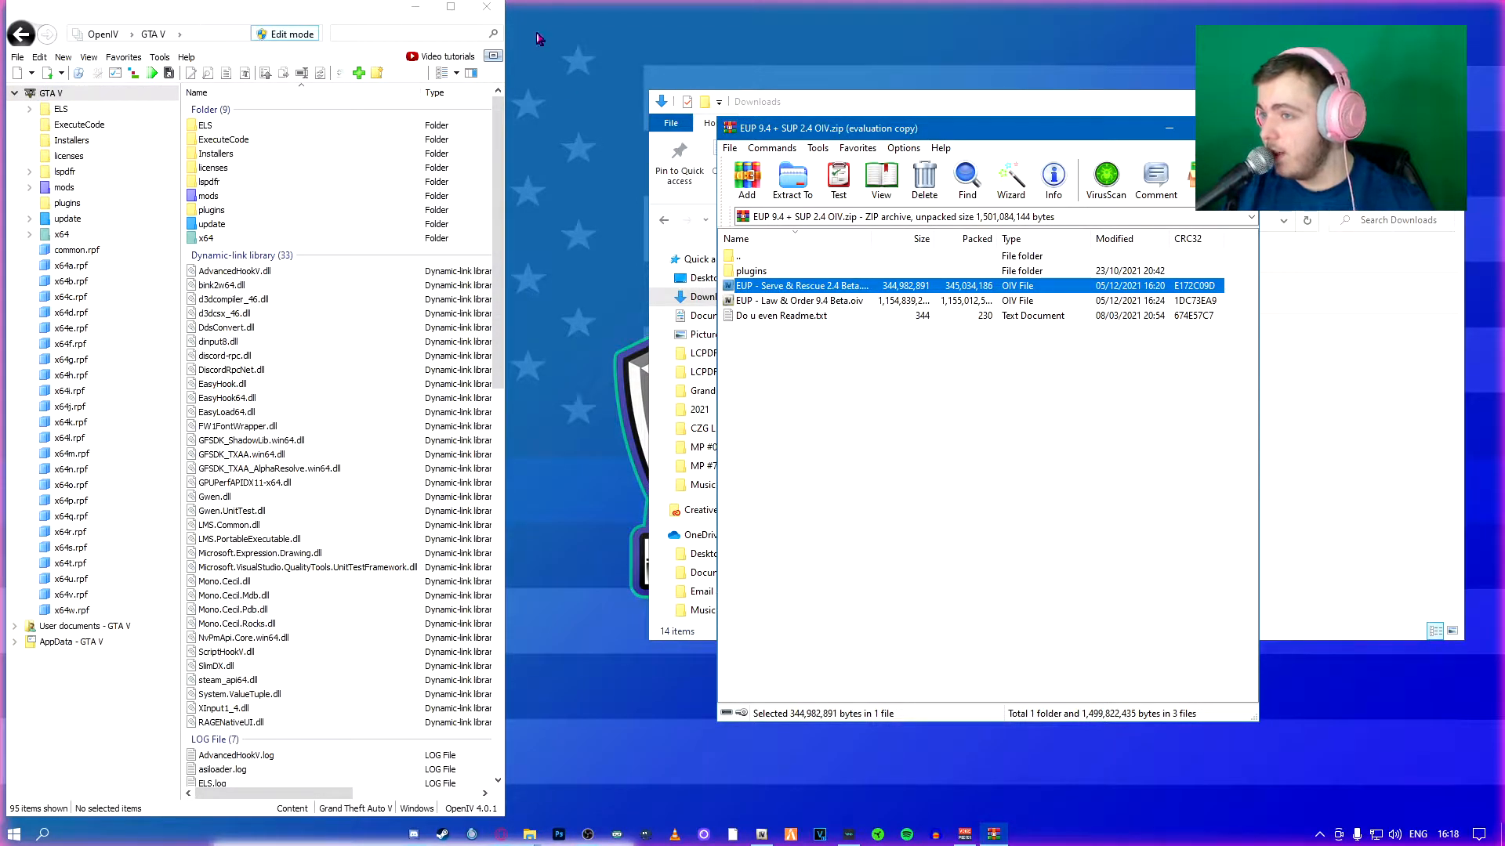
Load the EUP - Serve & Rescue 2.4 Beta package into OpenIV's package installer and read through its description
left_click_drag(854, 288, 333, 330)
left_click_drag(226, 362, 228, 365)
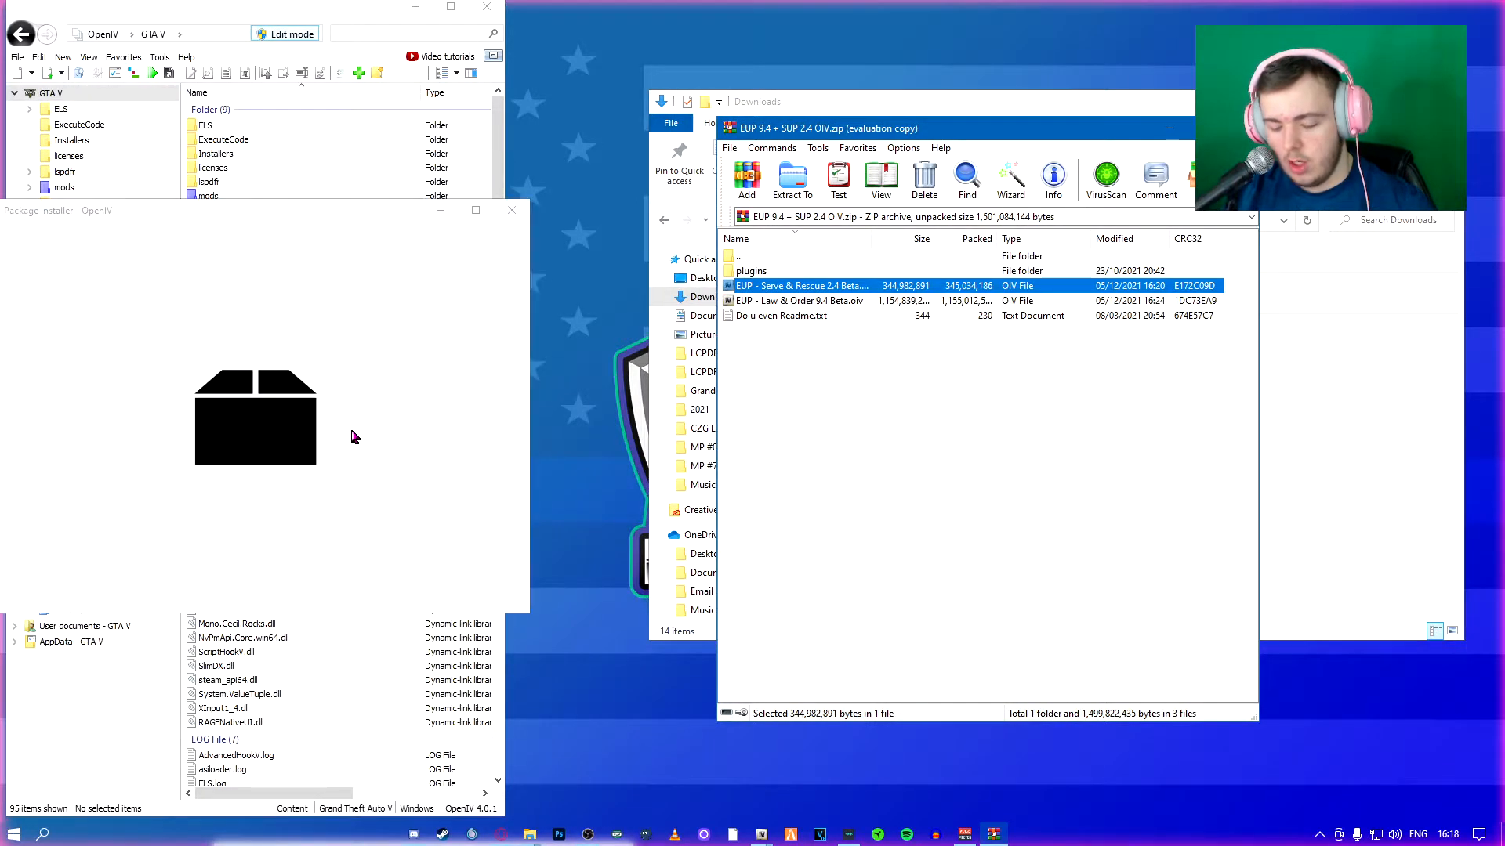
left_click_drag(251, 211, 351, 53)
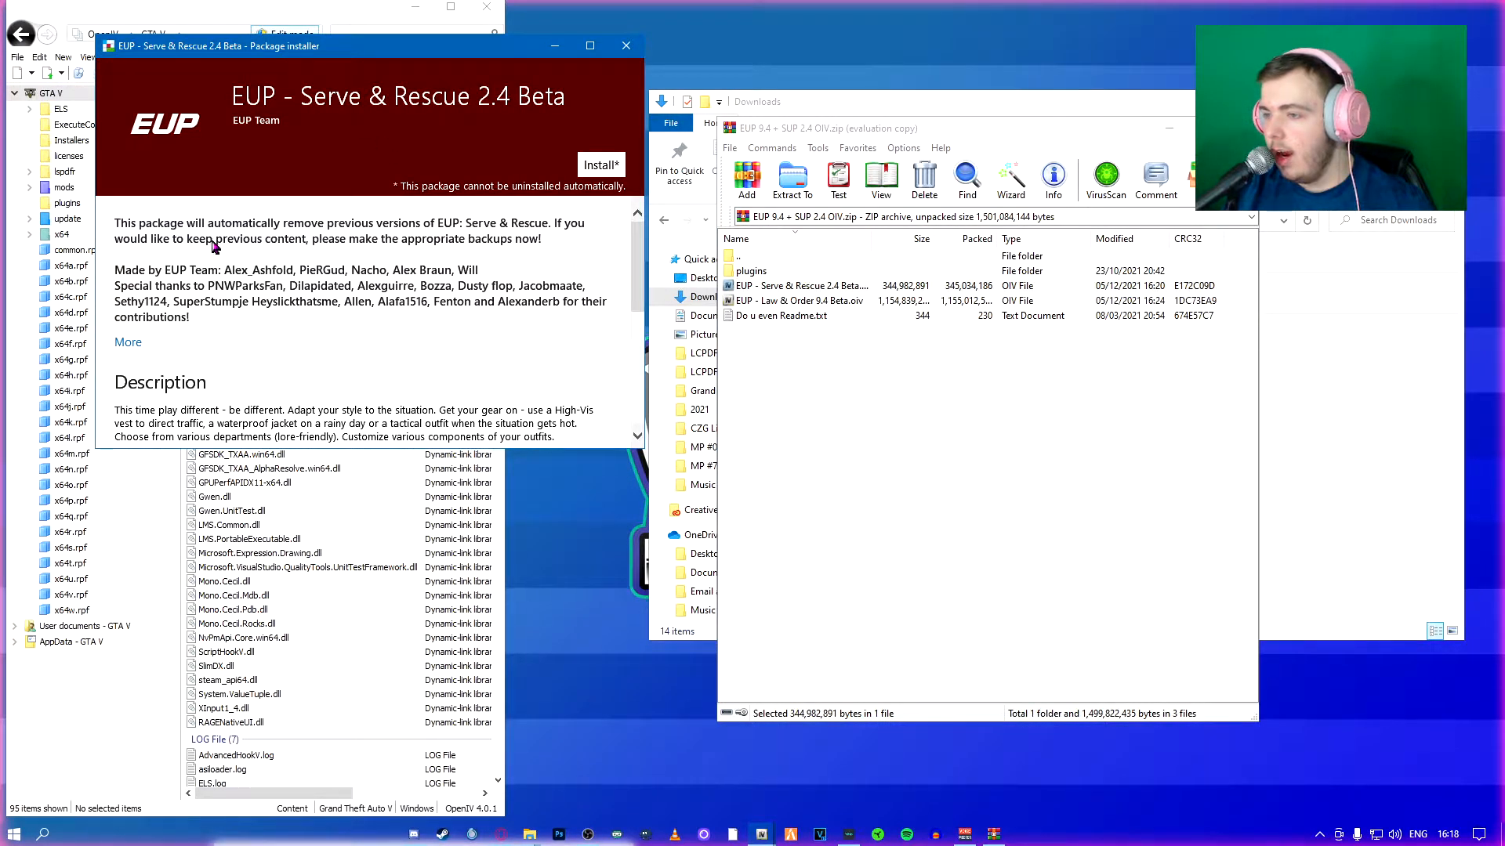
scroll(192, 273, "down", 4)
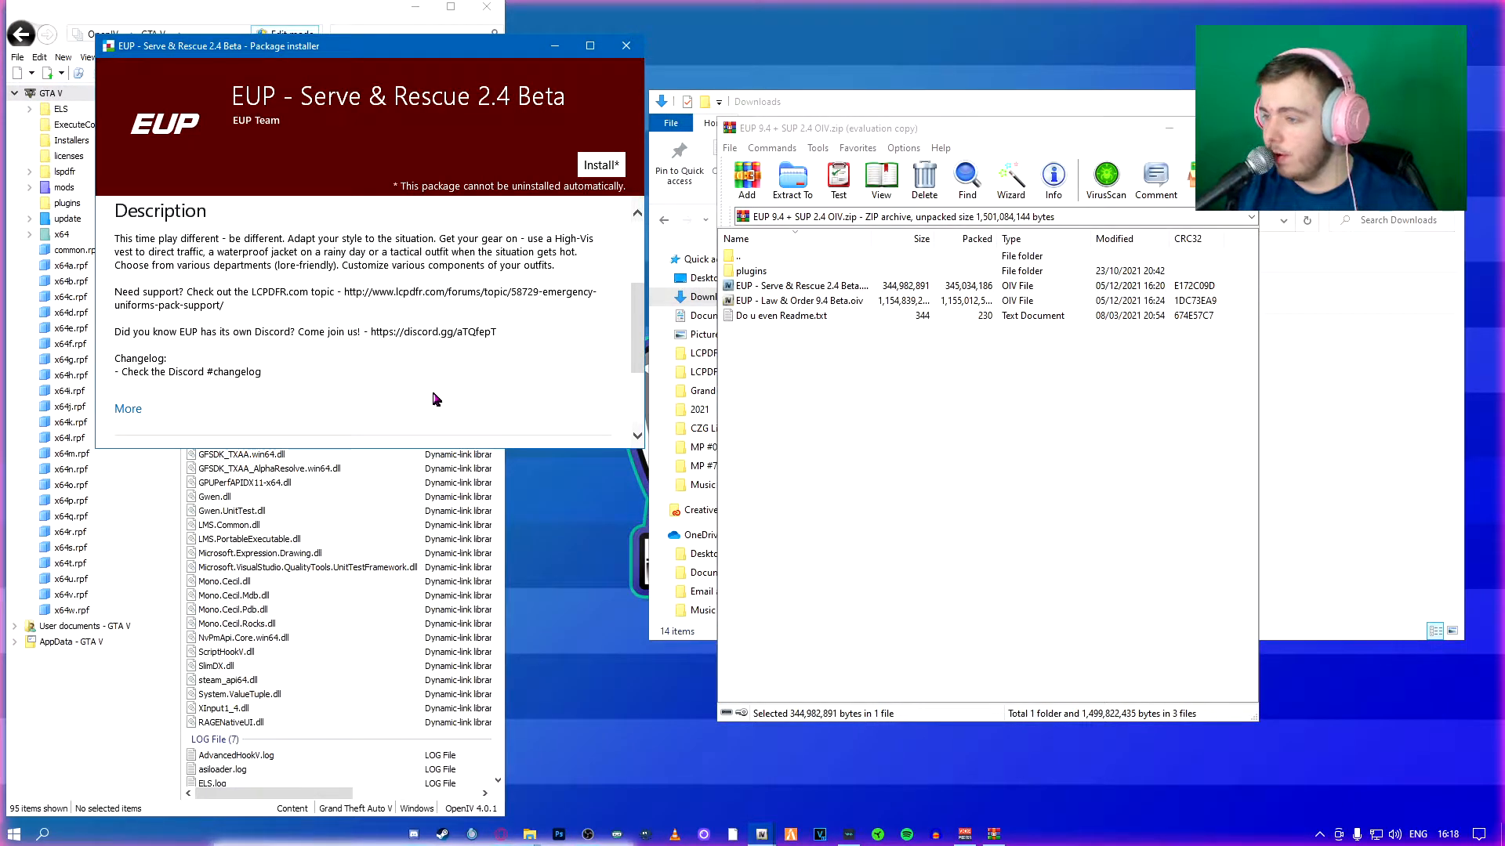
scroll(423, 392, "up", 4)
scroll(141, 362, "down", 2)
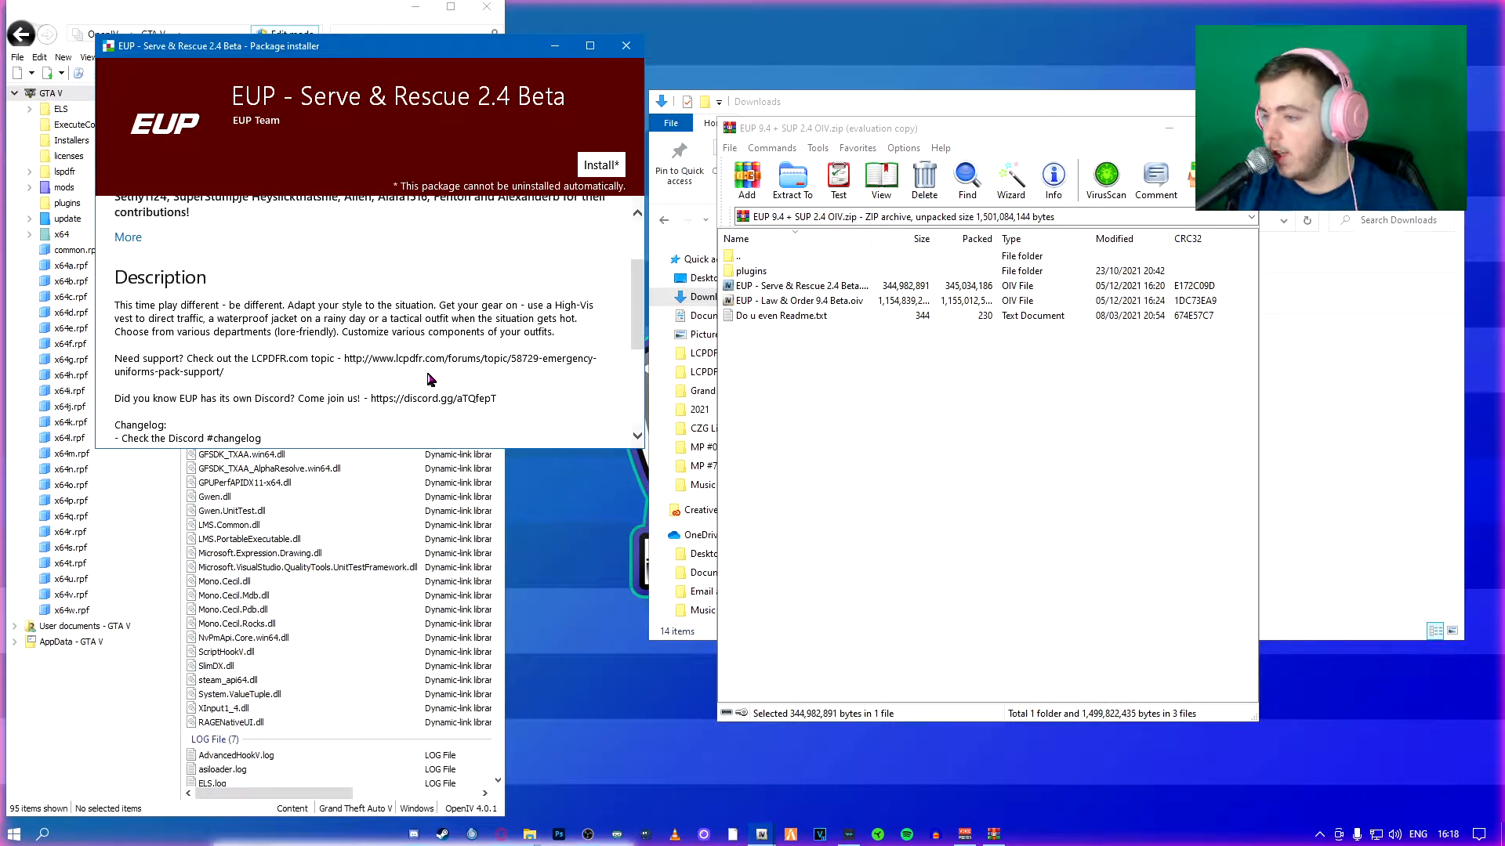
scroll(429, 380, "up", 2)
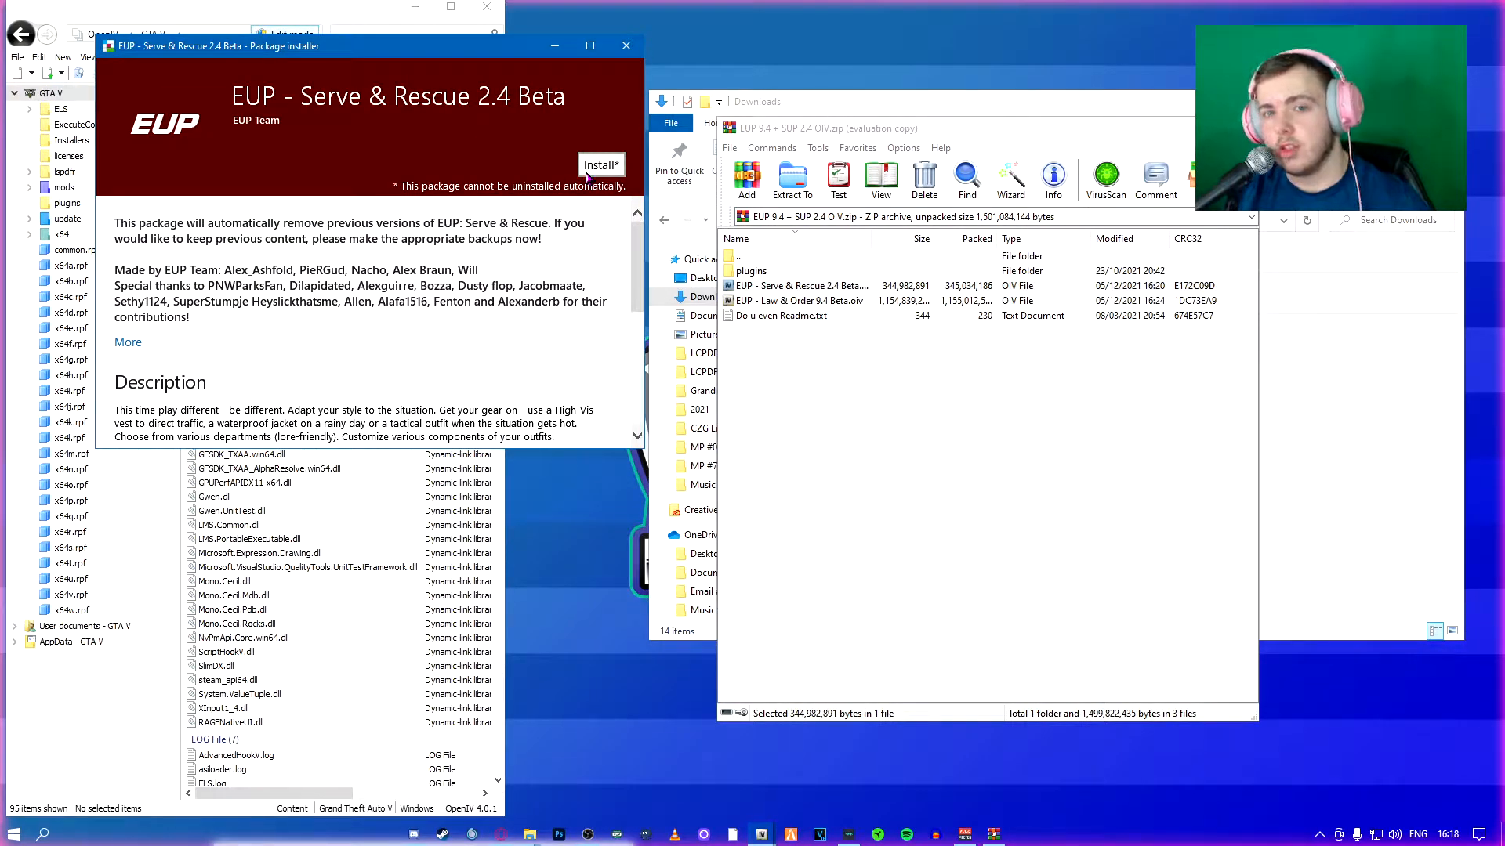
Install the Serve & Rescue package into the "mods" folder, confirm the installation, and close the installer when it finishes
left_click(597, 167)
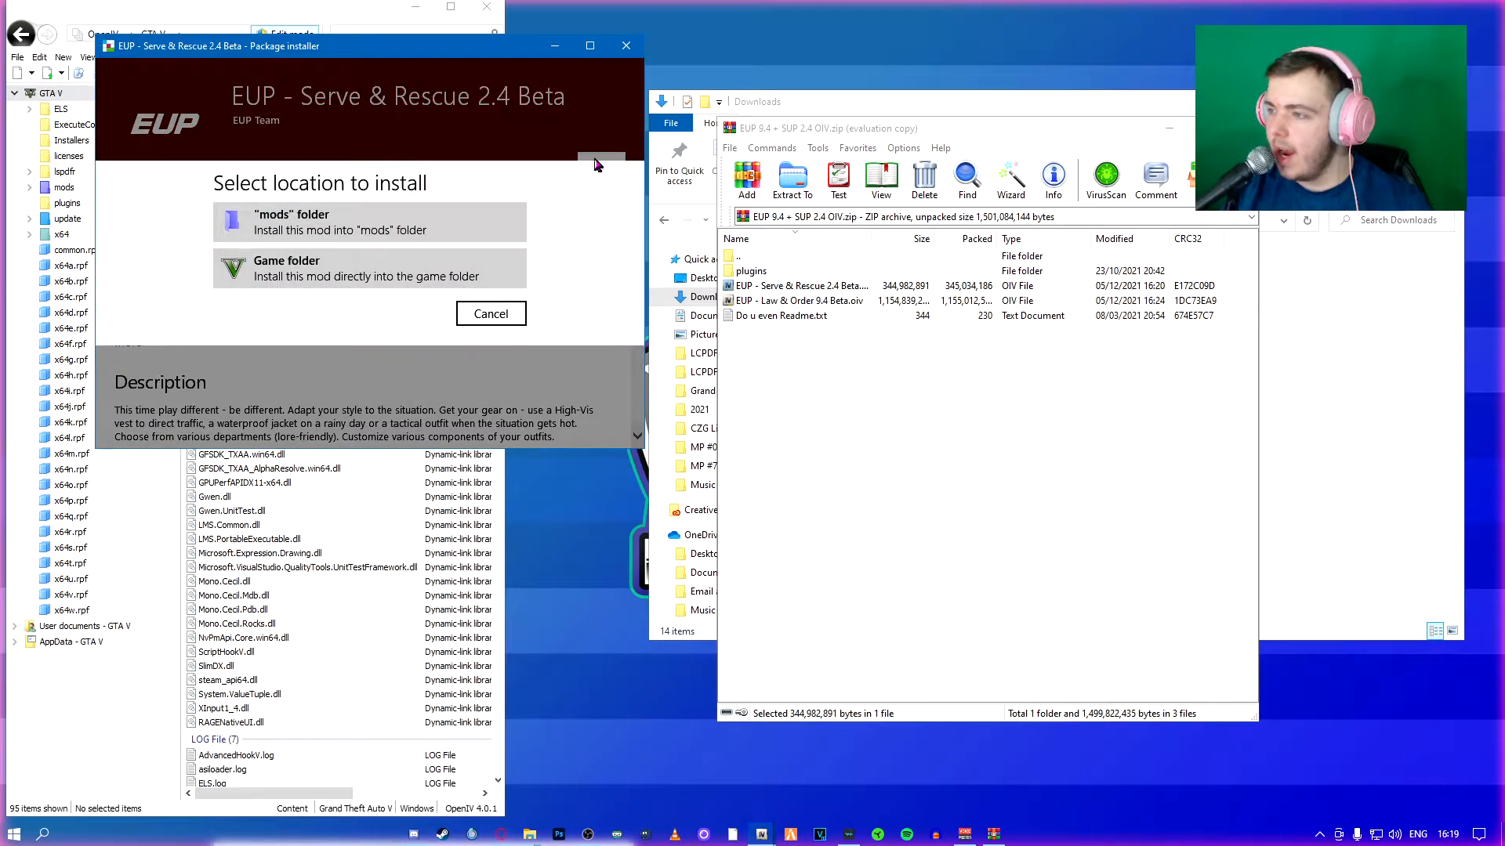
left_click(354, 224)
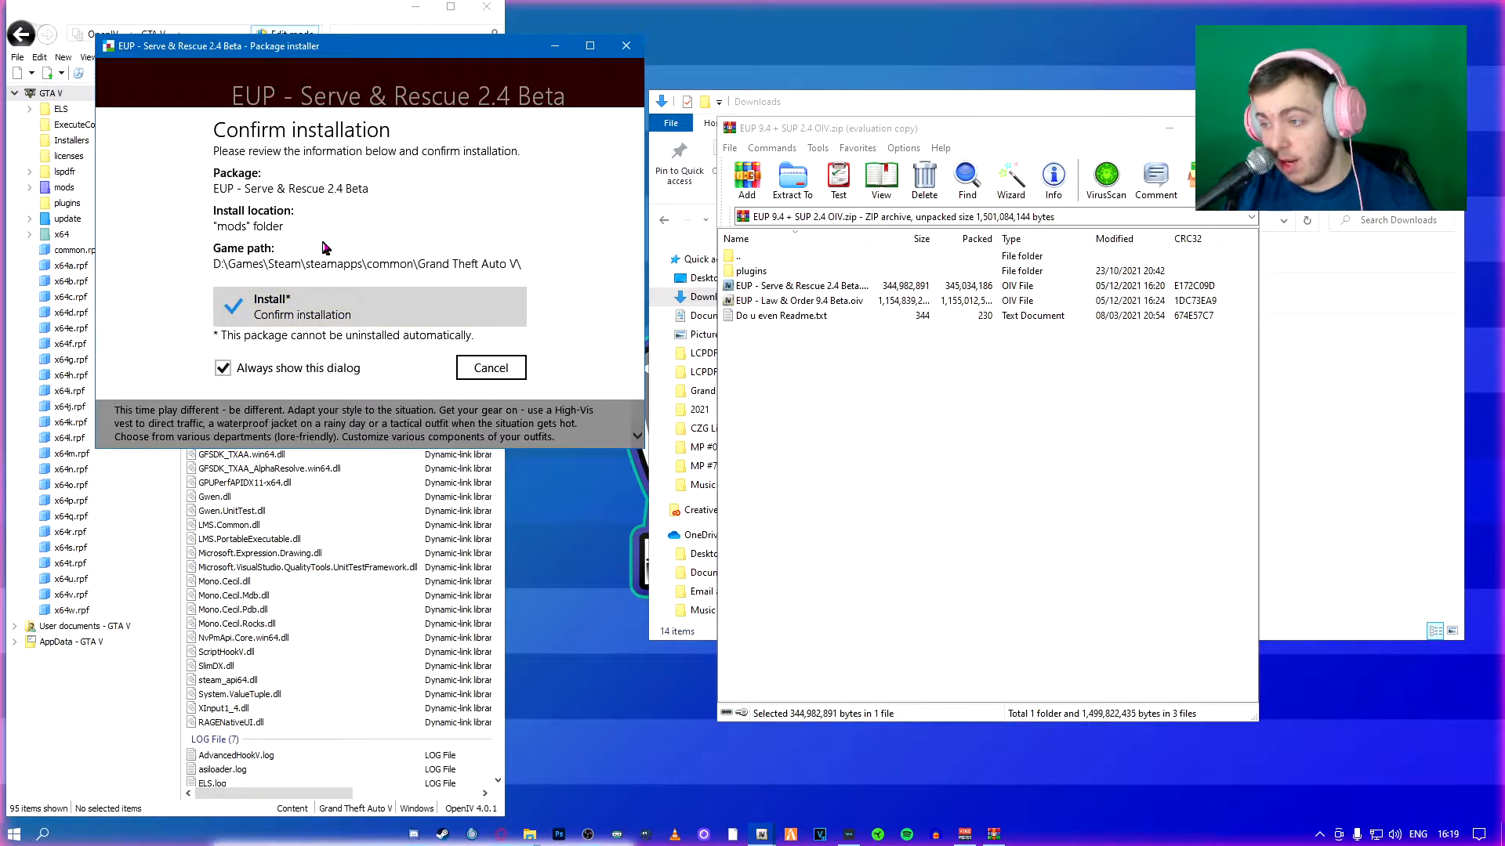
left_click(310, 321)
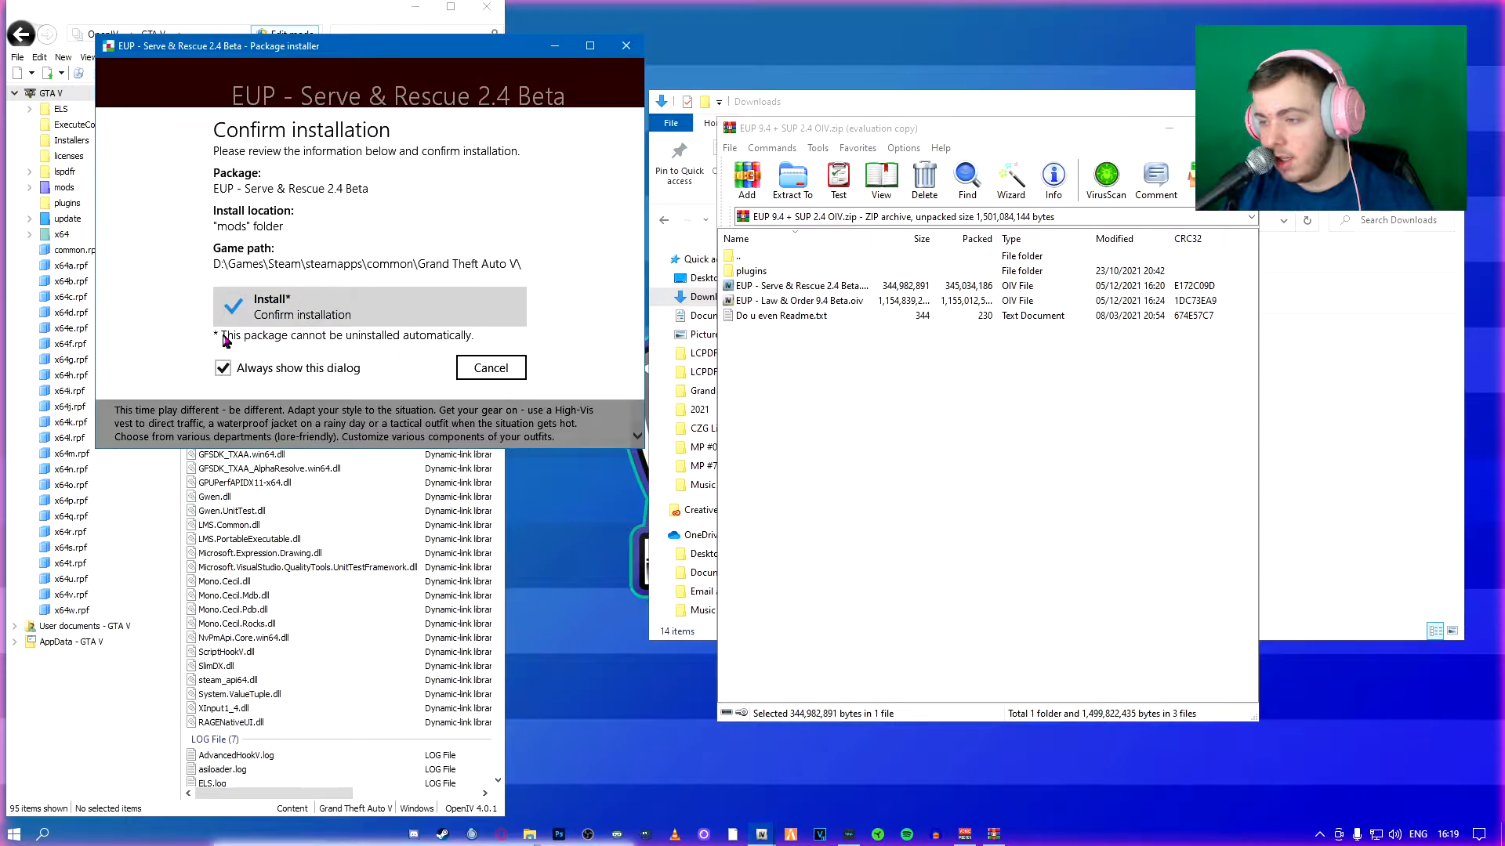
left_click(314, 309)
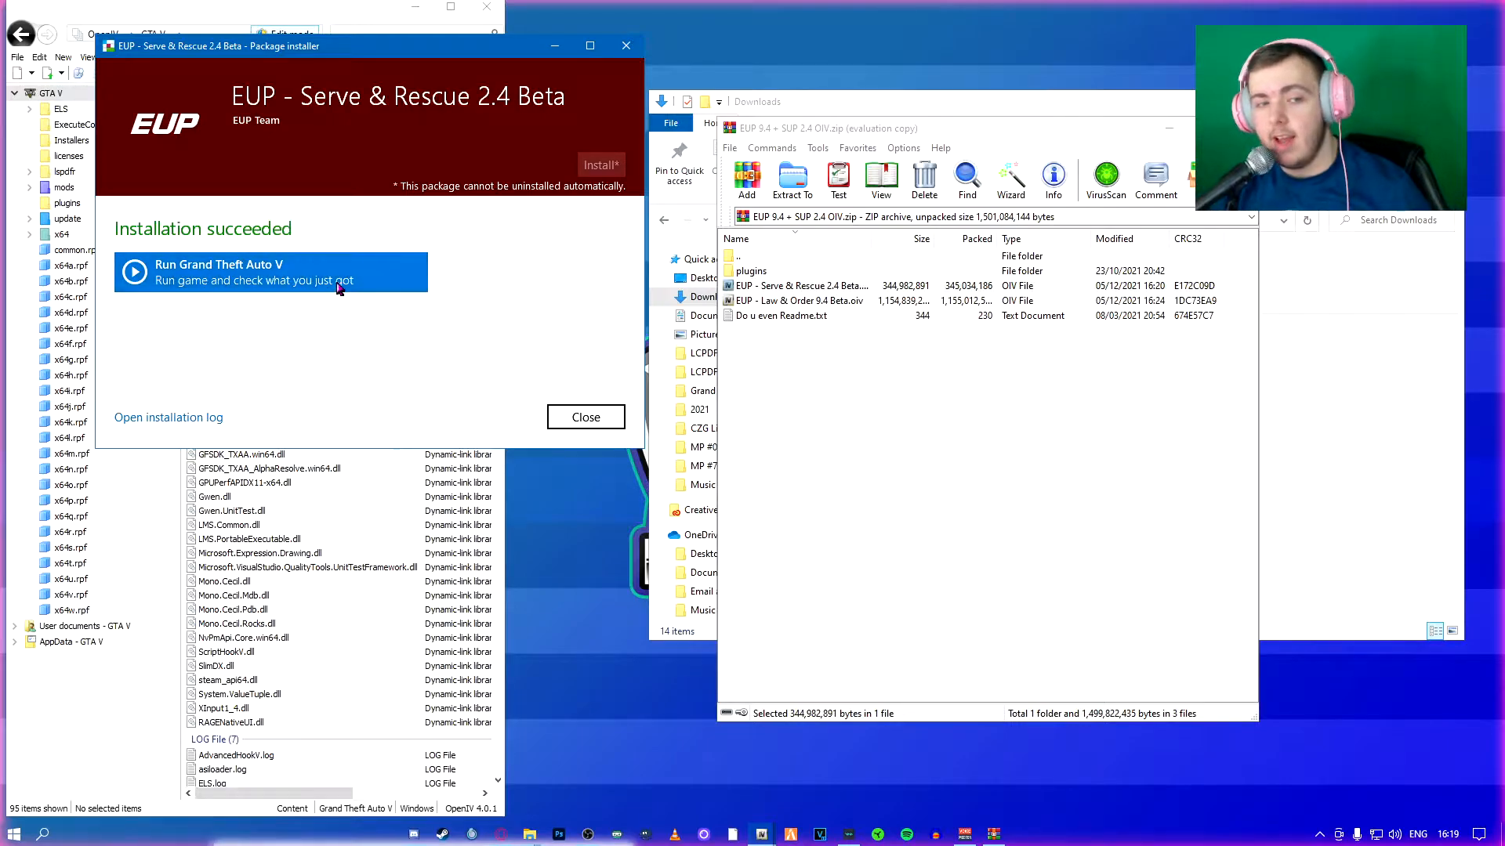
left_click(580, 418)
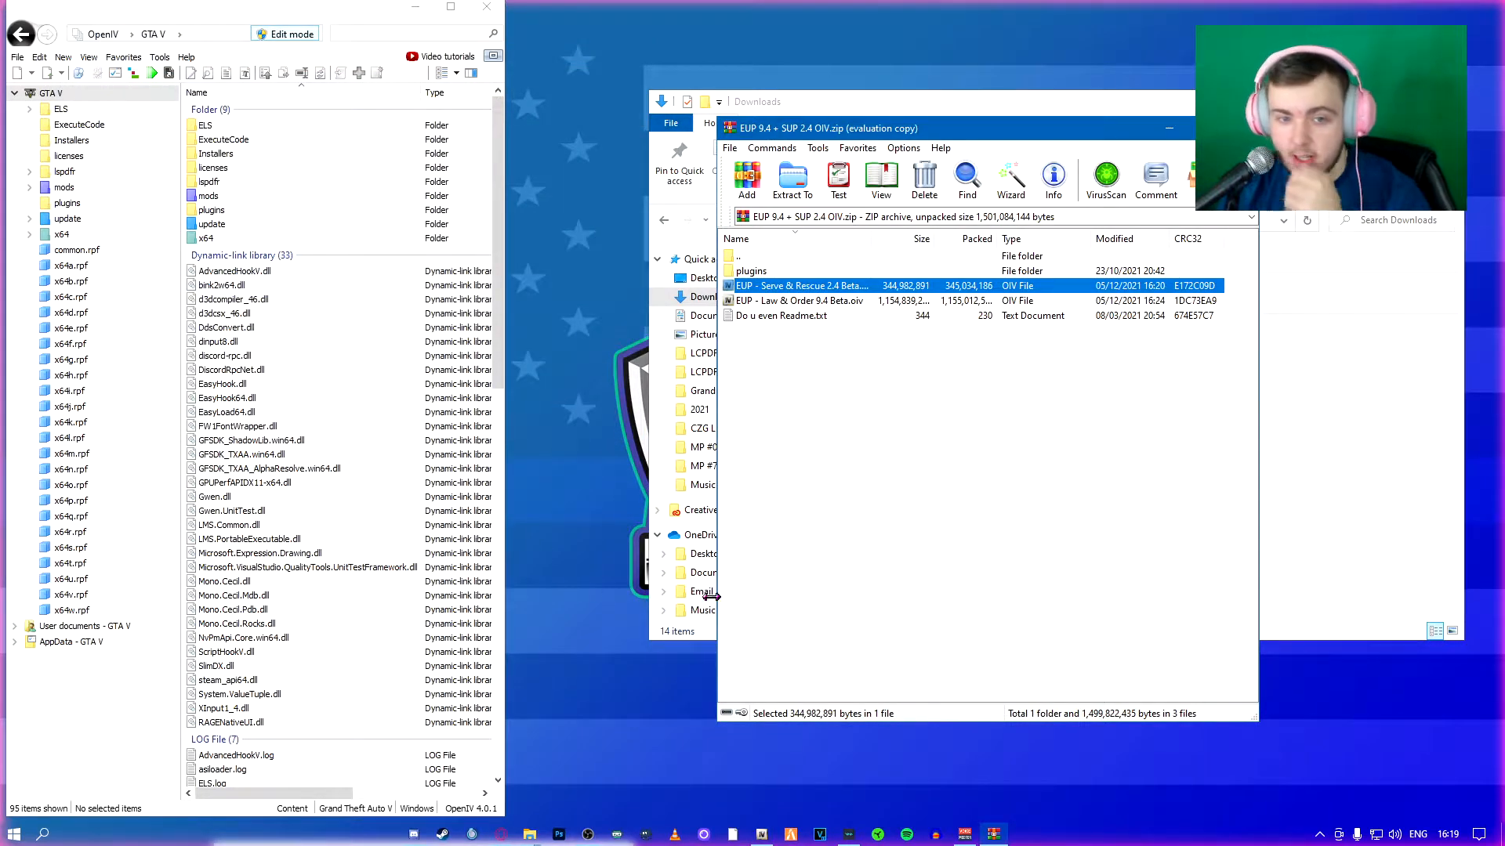
Load the EUP - Law & Order 9.4 Beta.oiv package from the archive into OpenIV's package installer
left_click(798, 304)
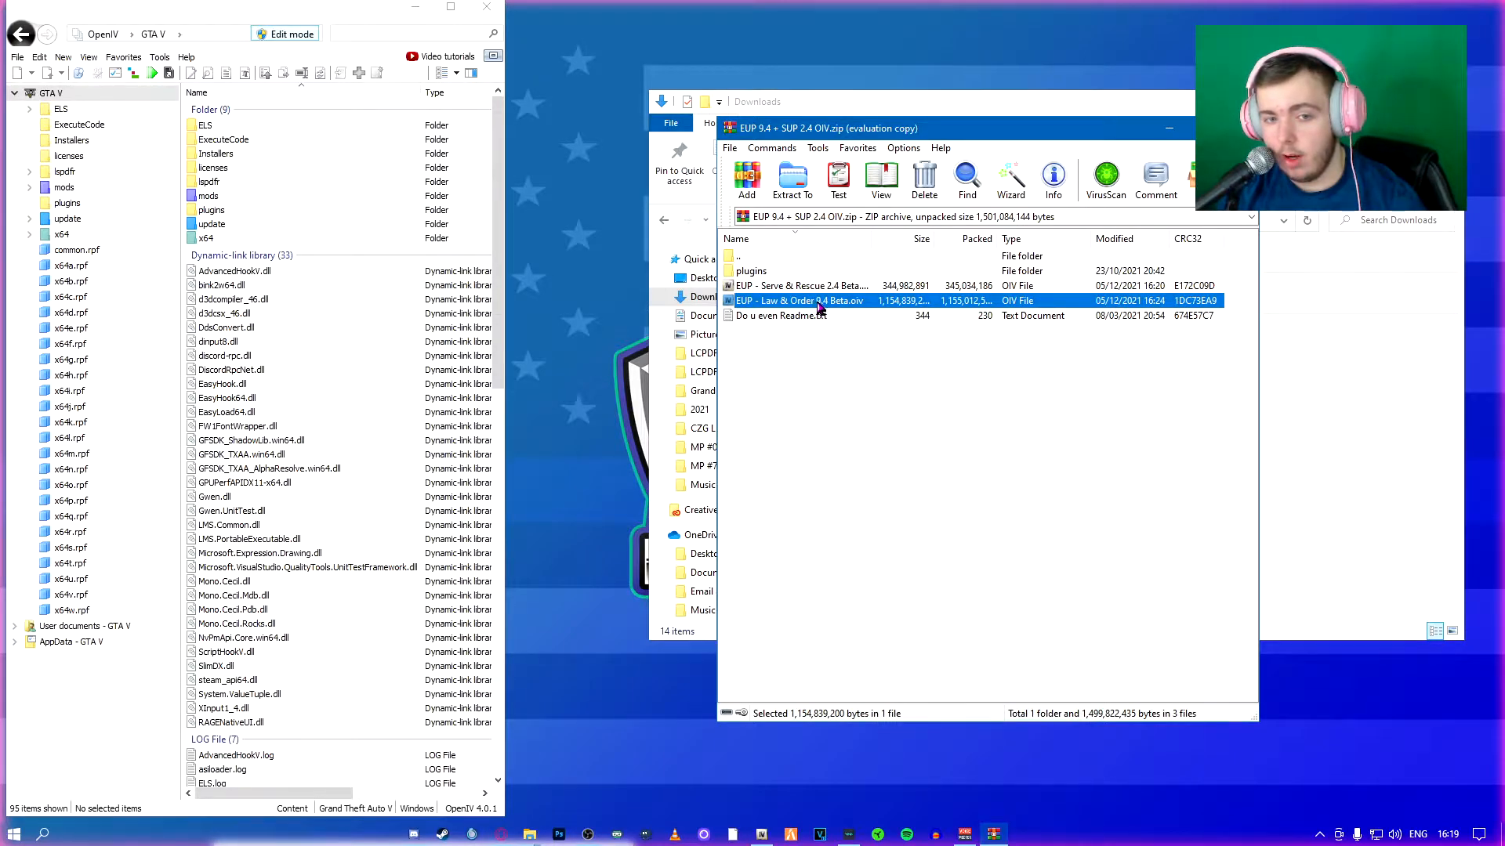
left_click_drag(829, 307, 413, 445)
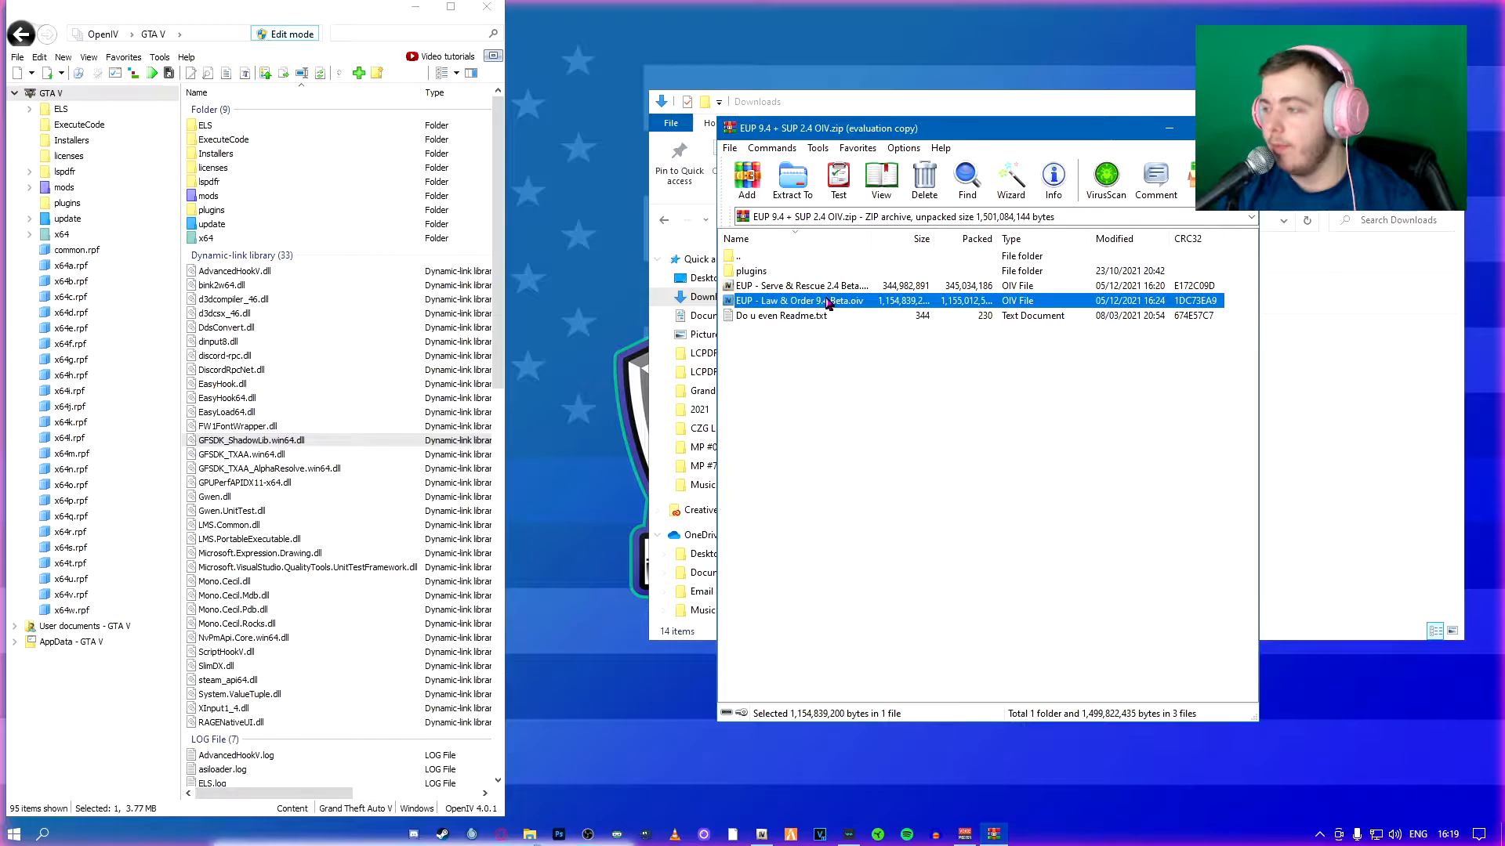
left_click_drag(852, 304, 298, 17)
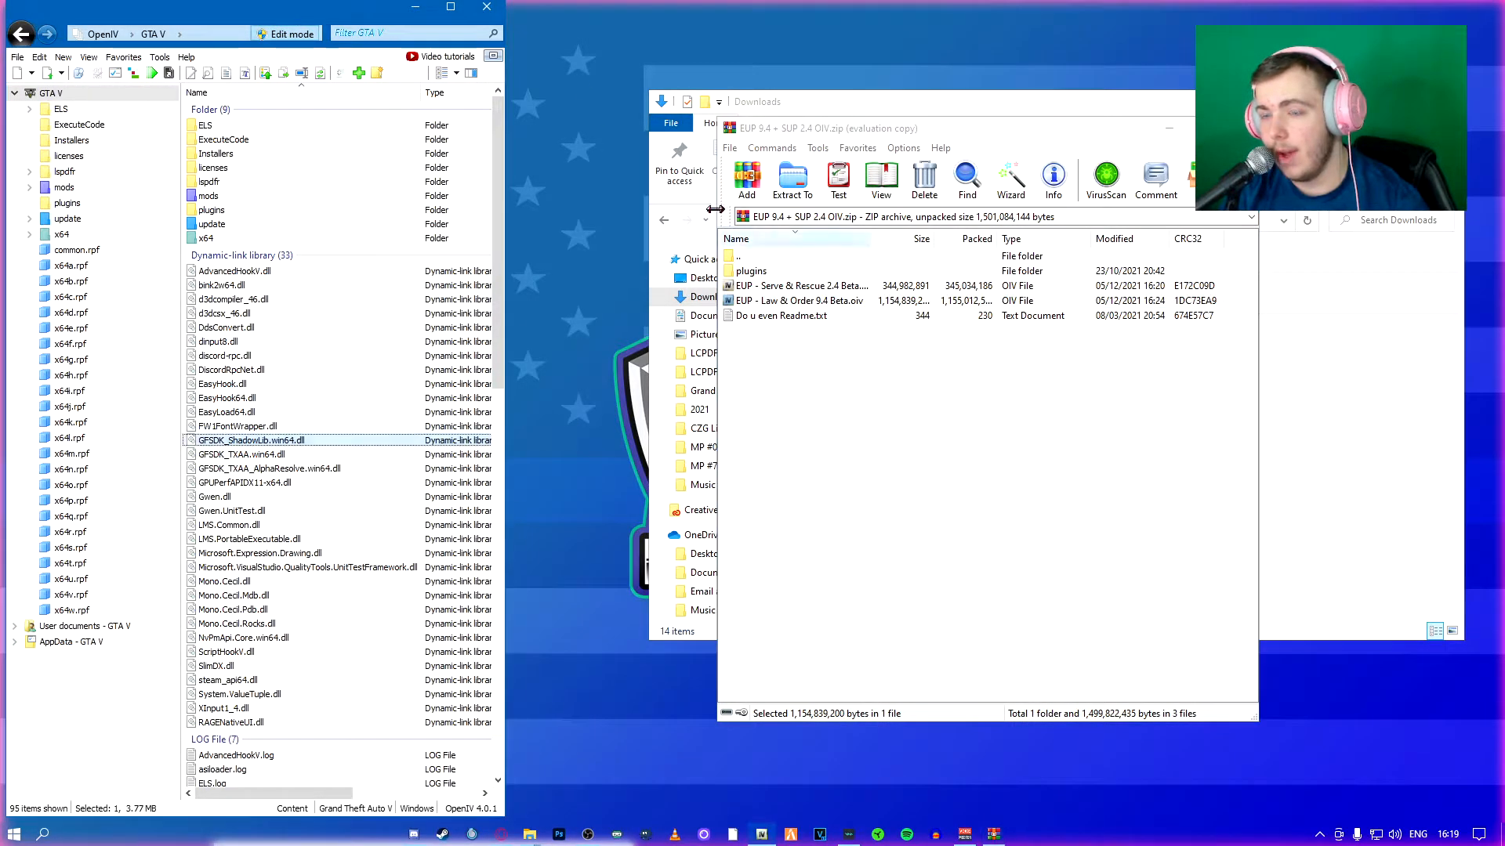
left_click_drag(810, 304, 257, 428)
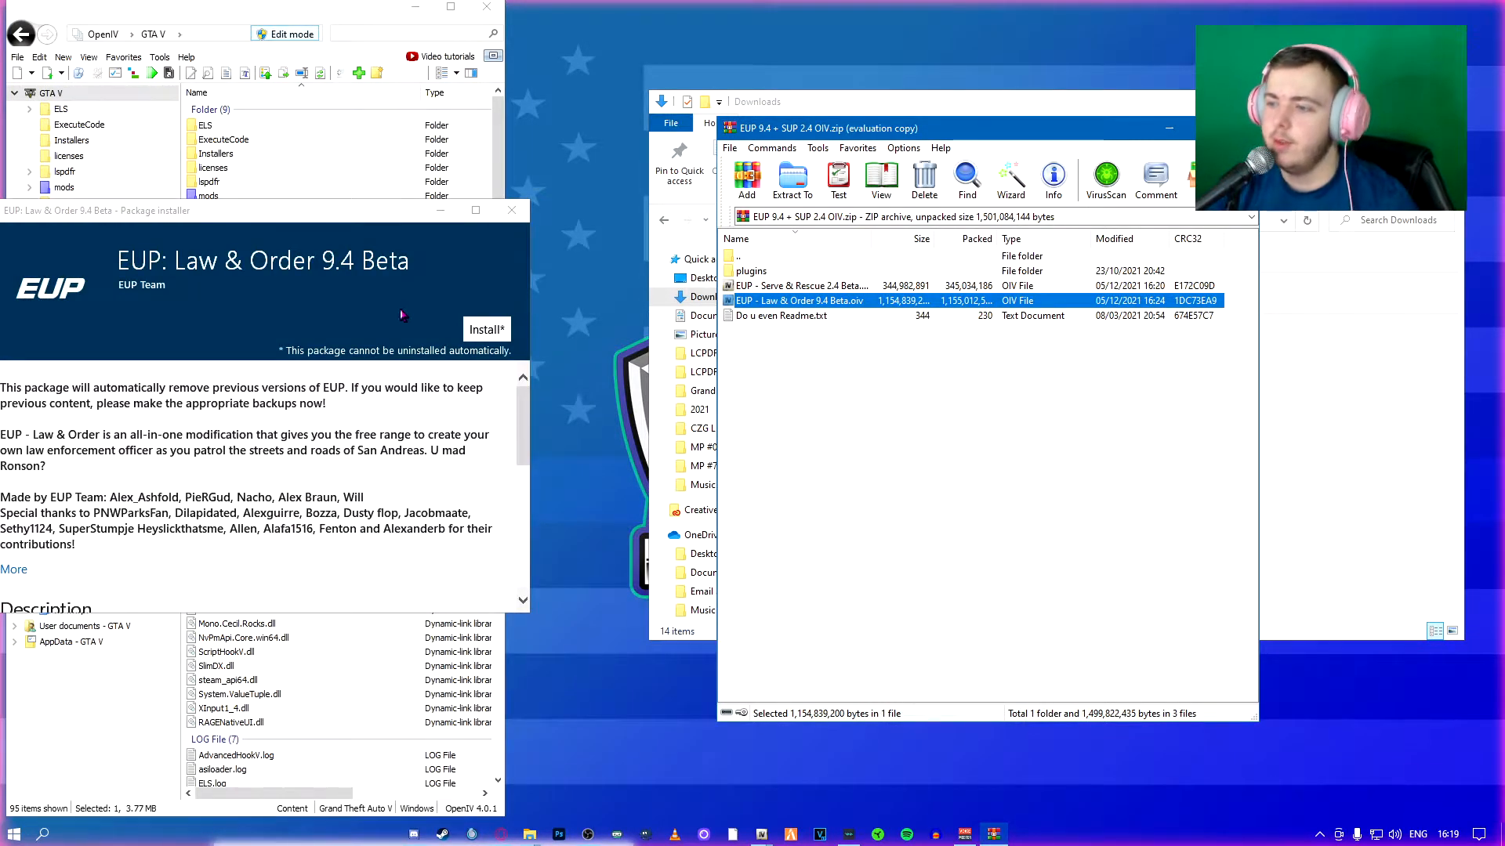
left_click_drag(243, 213, 294, 96)
Read through the EUP: Law & Order 9.4 Beta description and install the package into the "mods" folder, confirming the installation
scroll(407, 361, "down", 5)
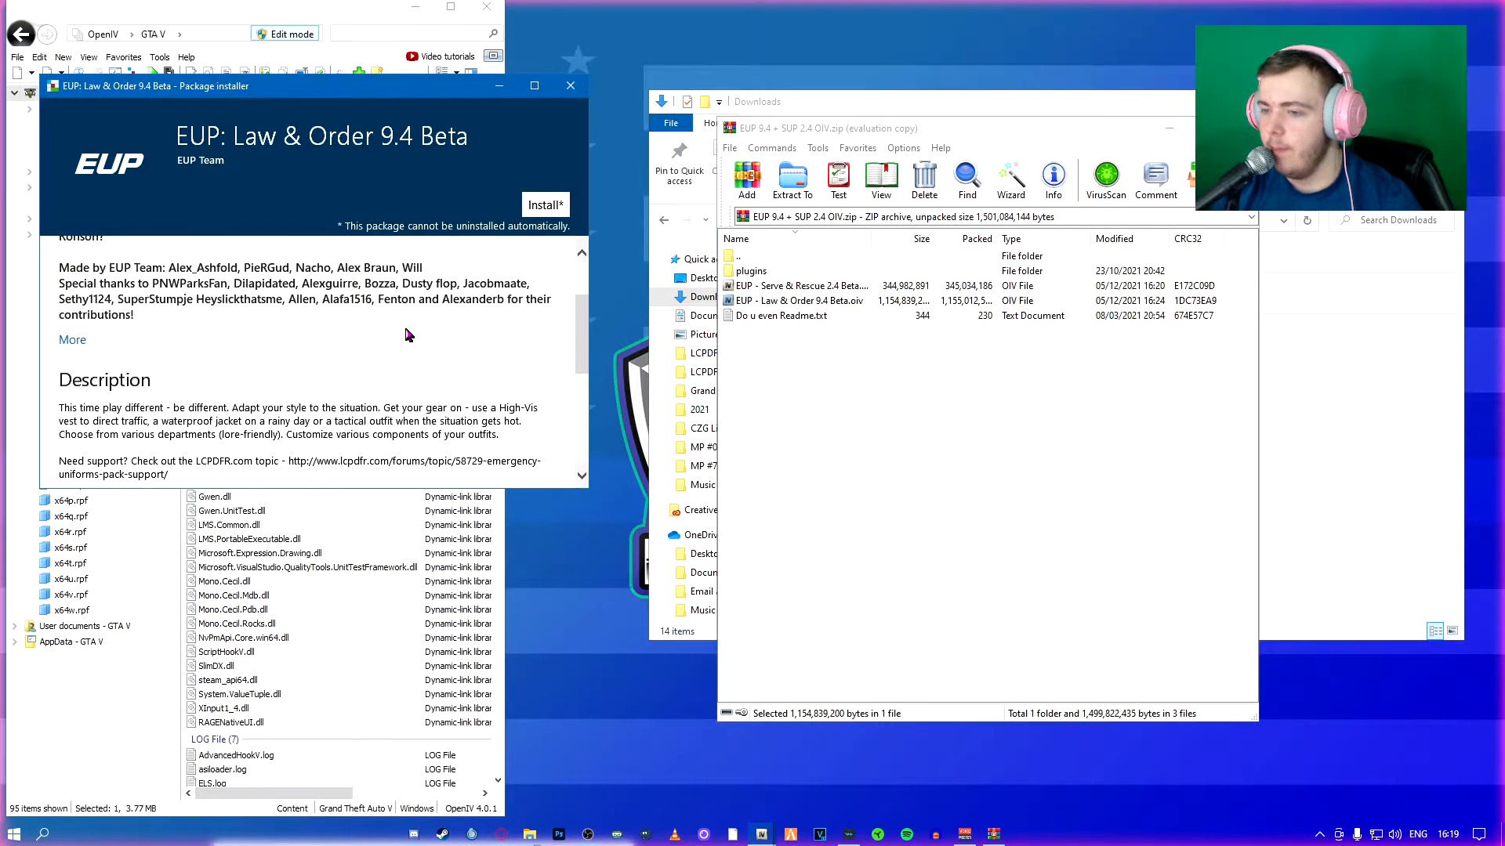
scroll(392, 391, "up", 5)
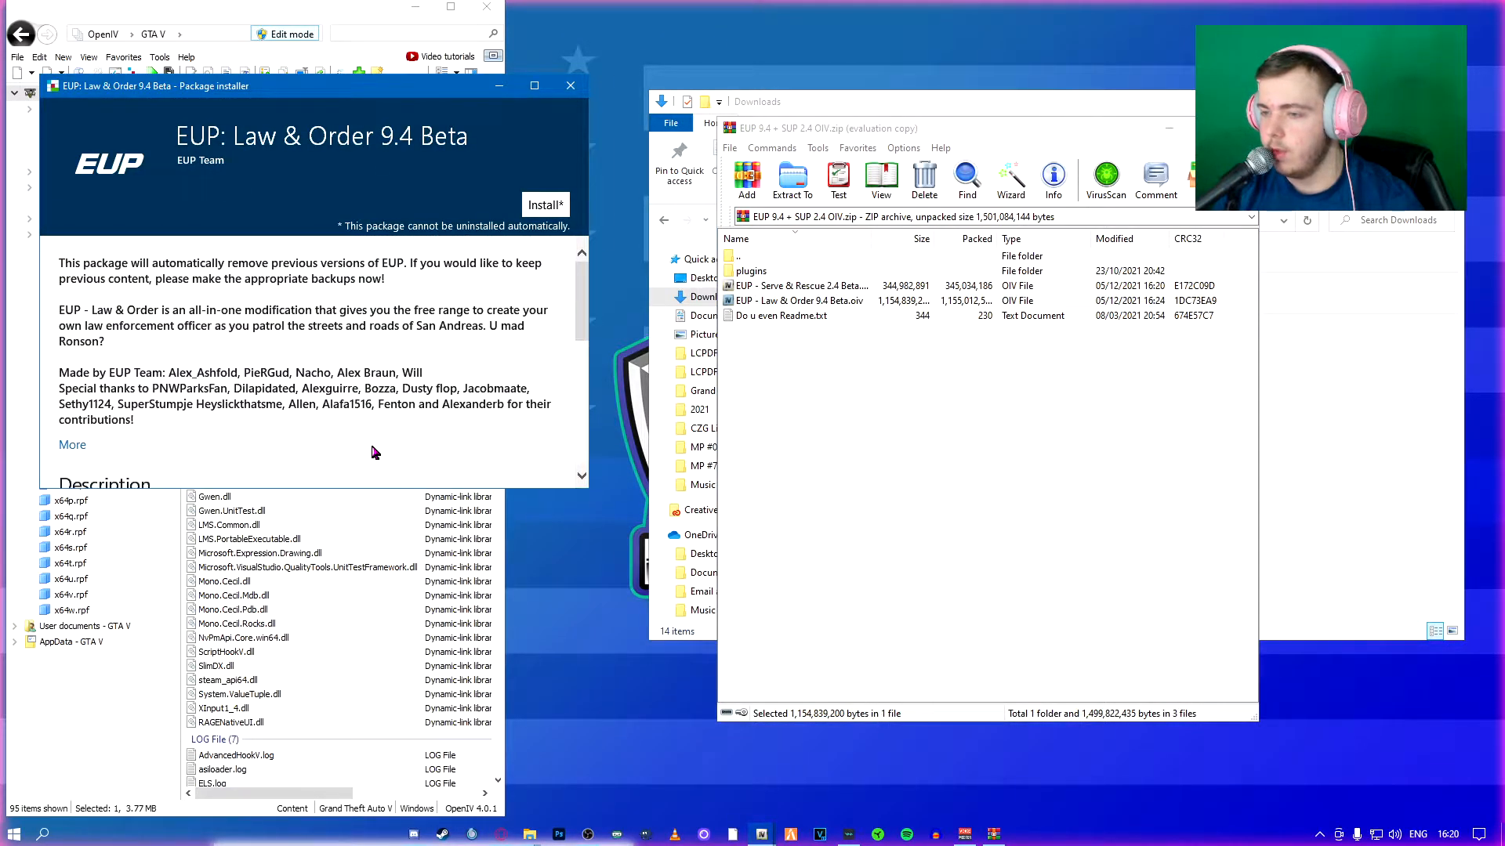
scroll(159, 416, "down", 3)
scroll(226, 306, "up", 3)
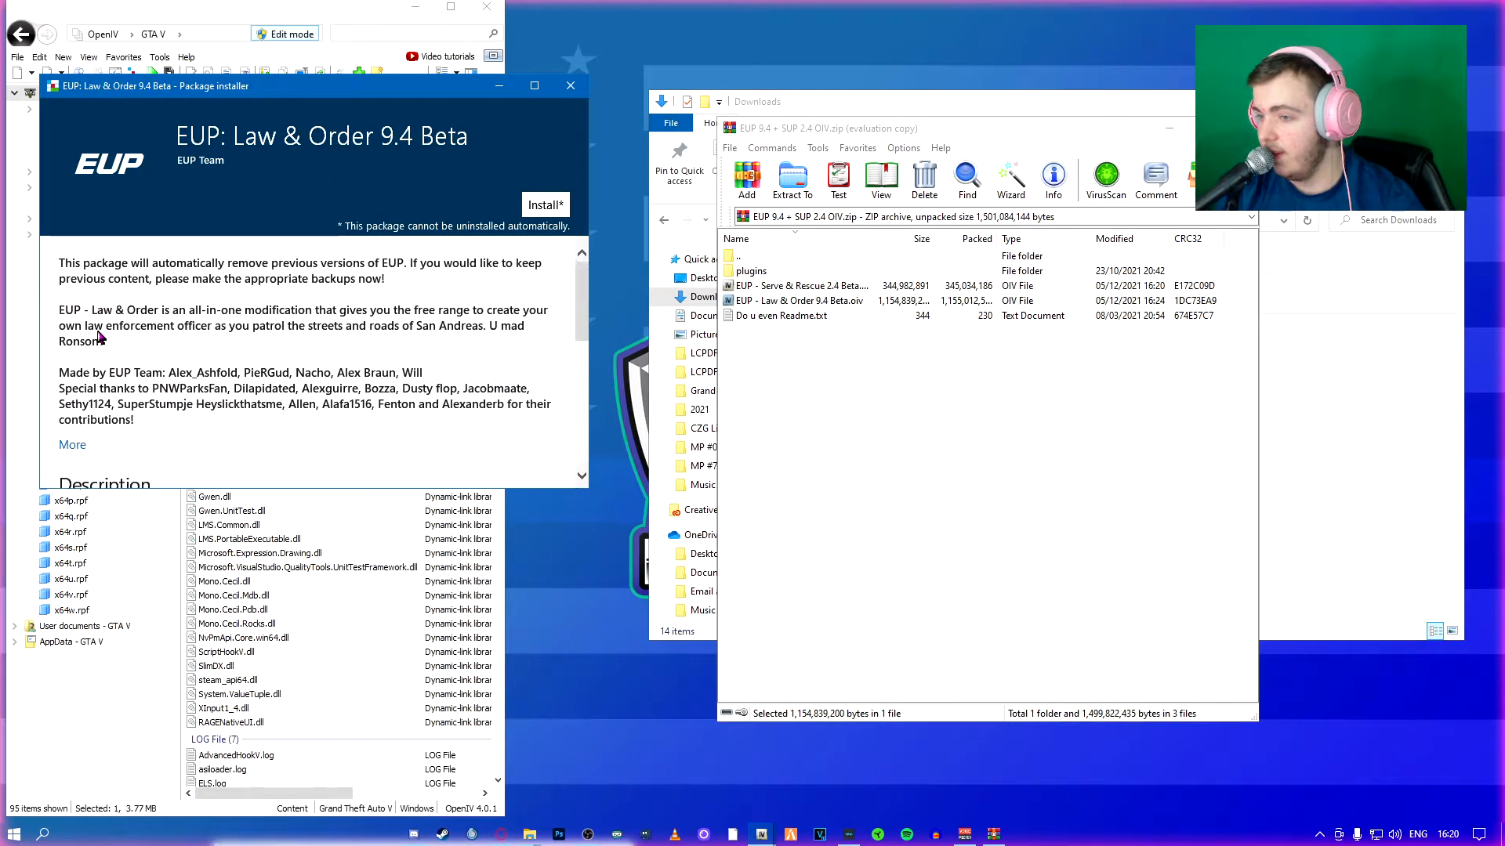
left_click(552, 201)
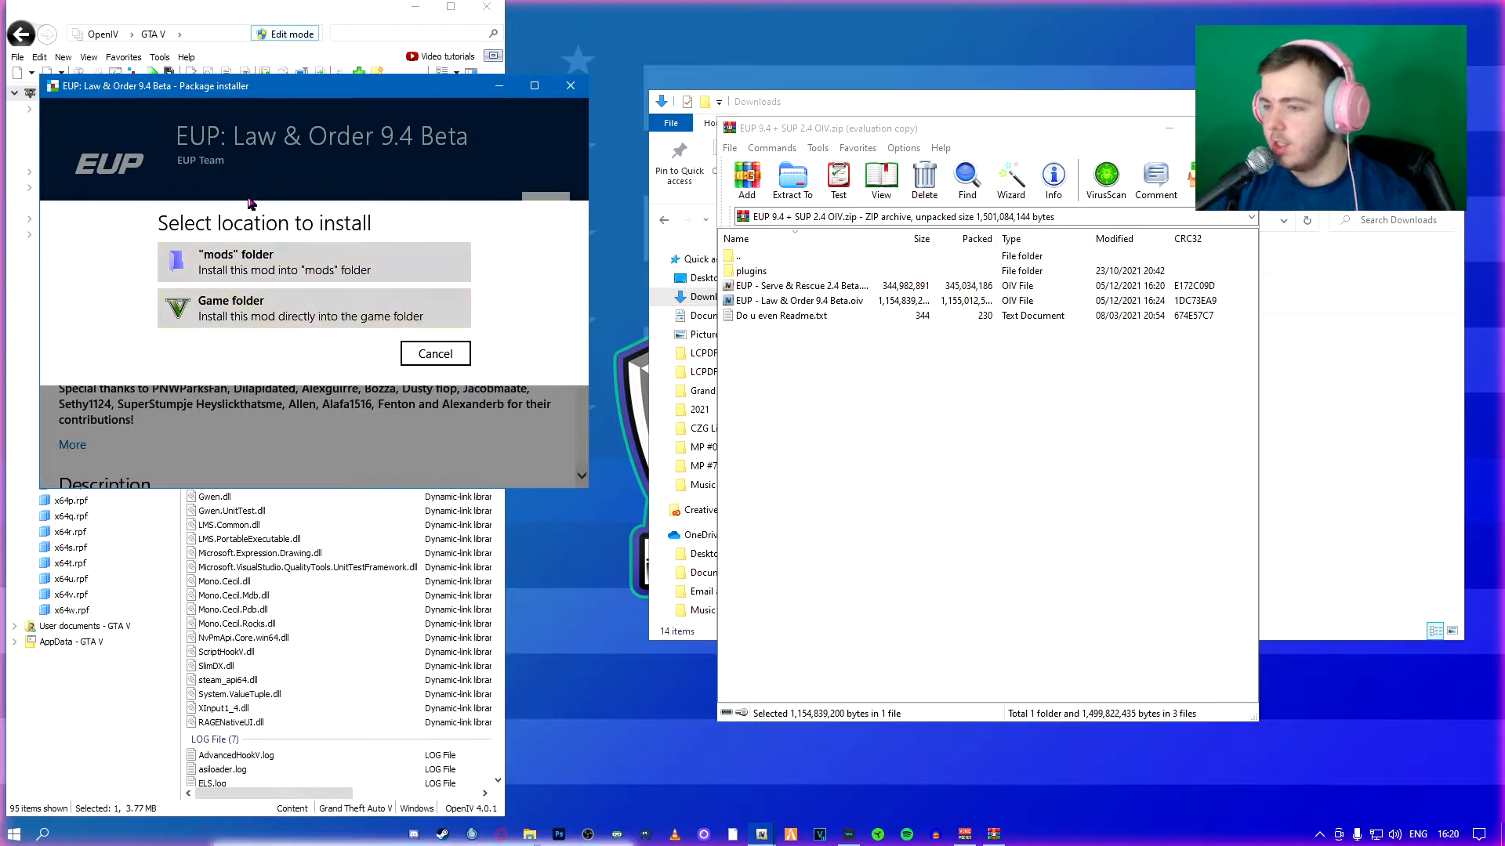
left_click(259, 262)
left_click(275, 336)
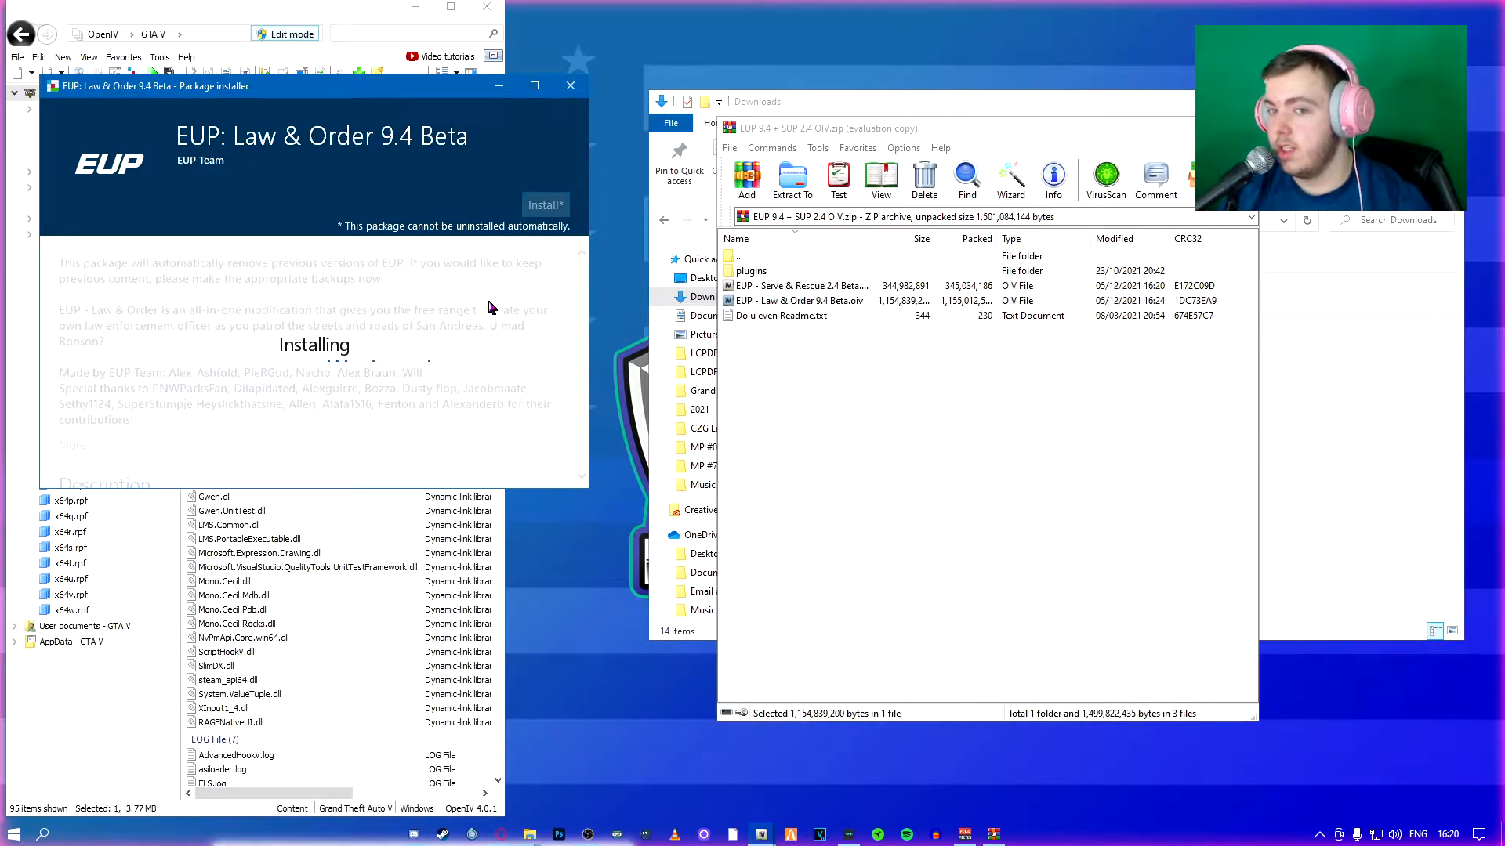
Move the archive window clear of the installer and inspect its plugins folder and EUP subfolder, returning to the archive root
left_click_drag(902, 133, 1058, 72)
double_click(944, 203)
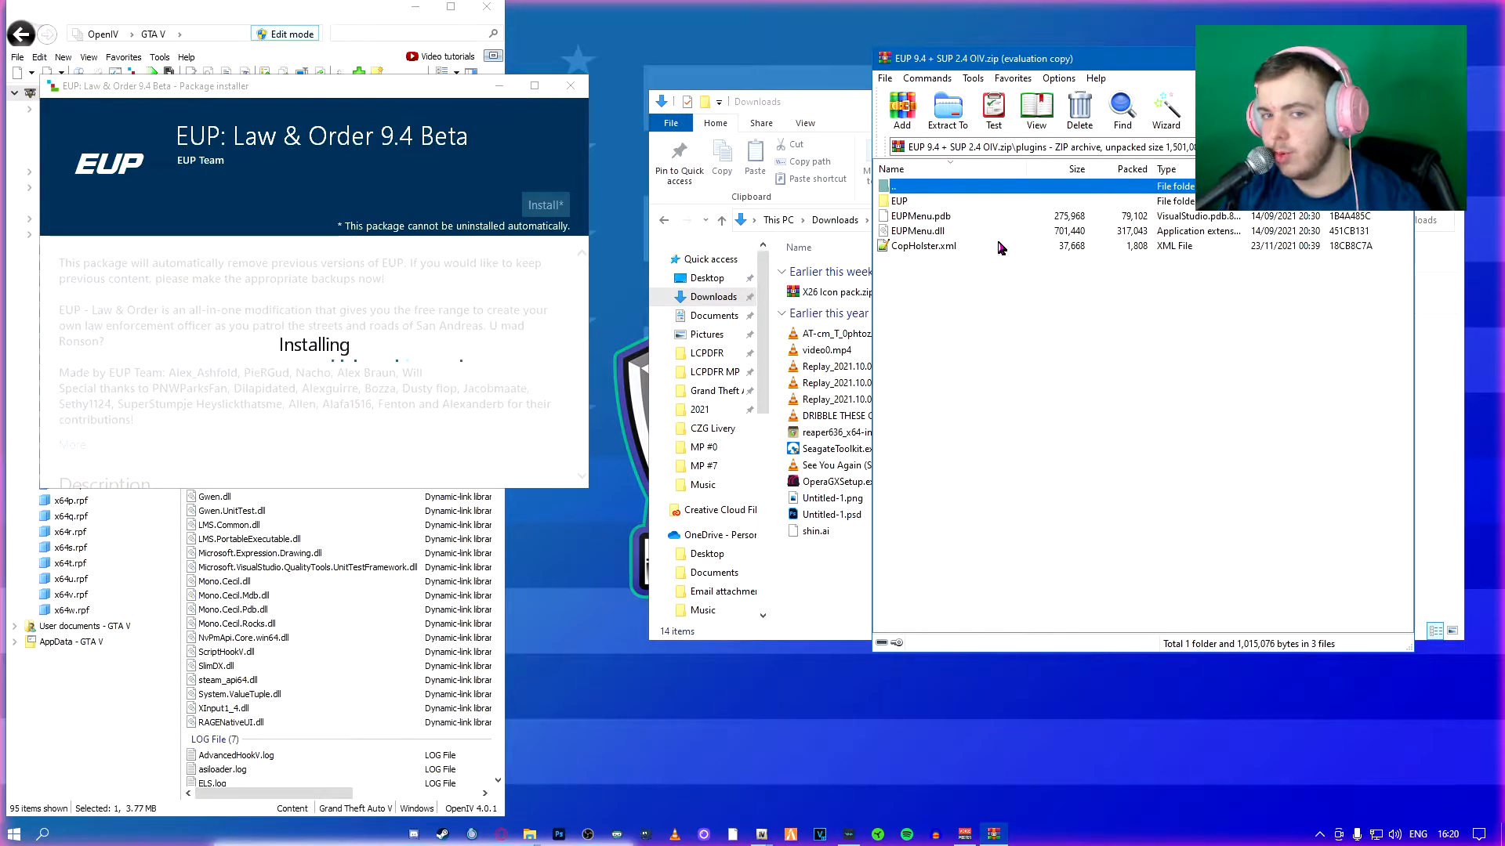
double_click(1072, 201)
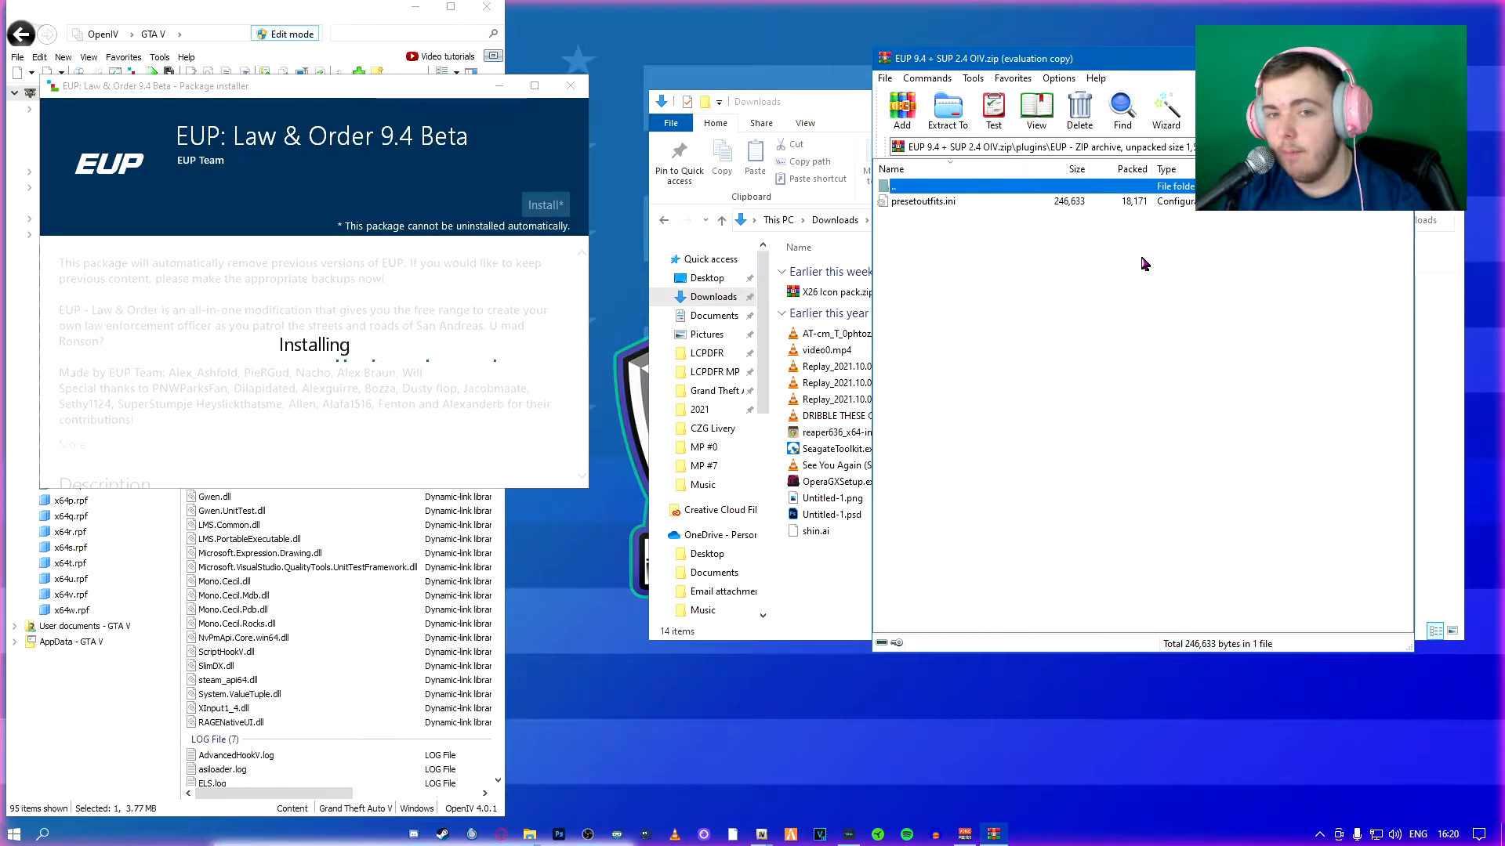
double_click(985, 189)
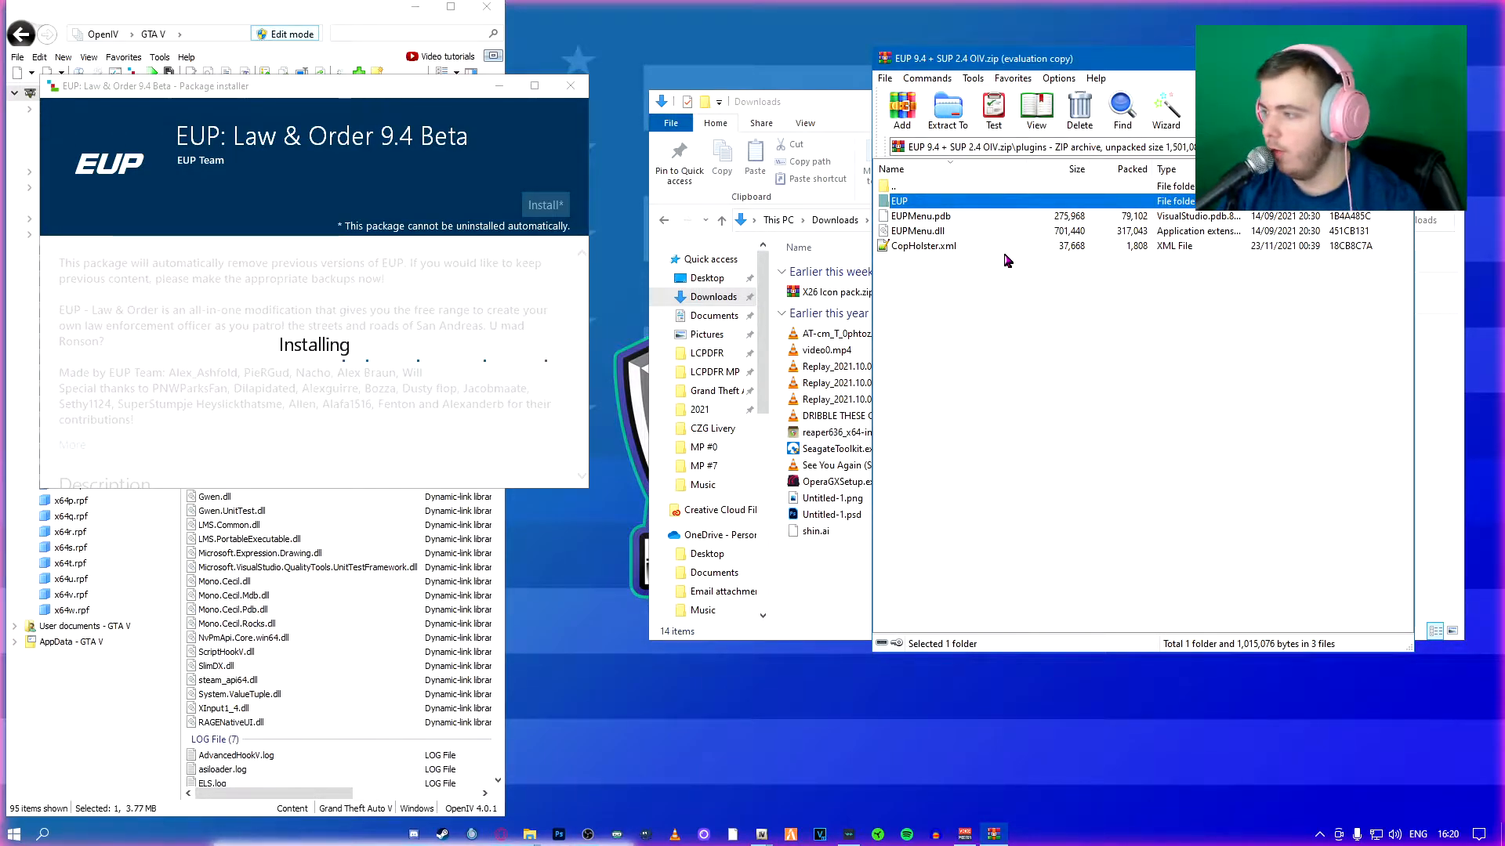
double_click(1018, 185)
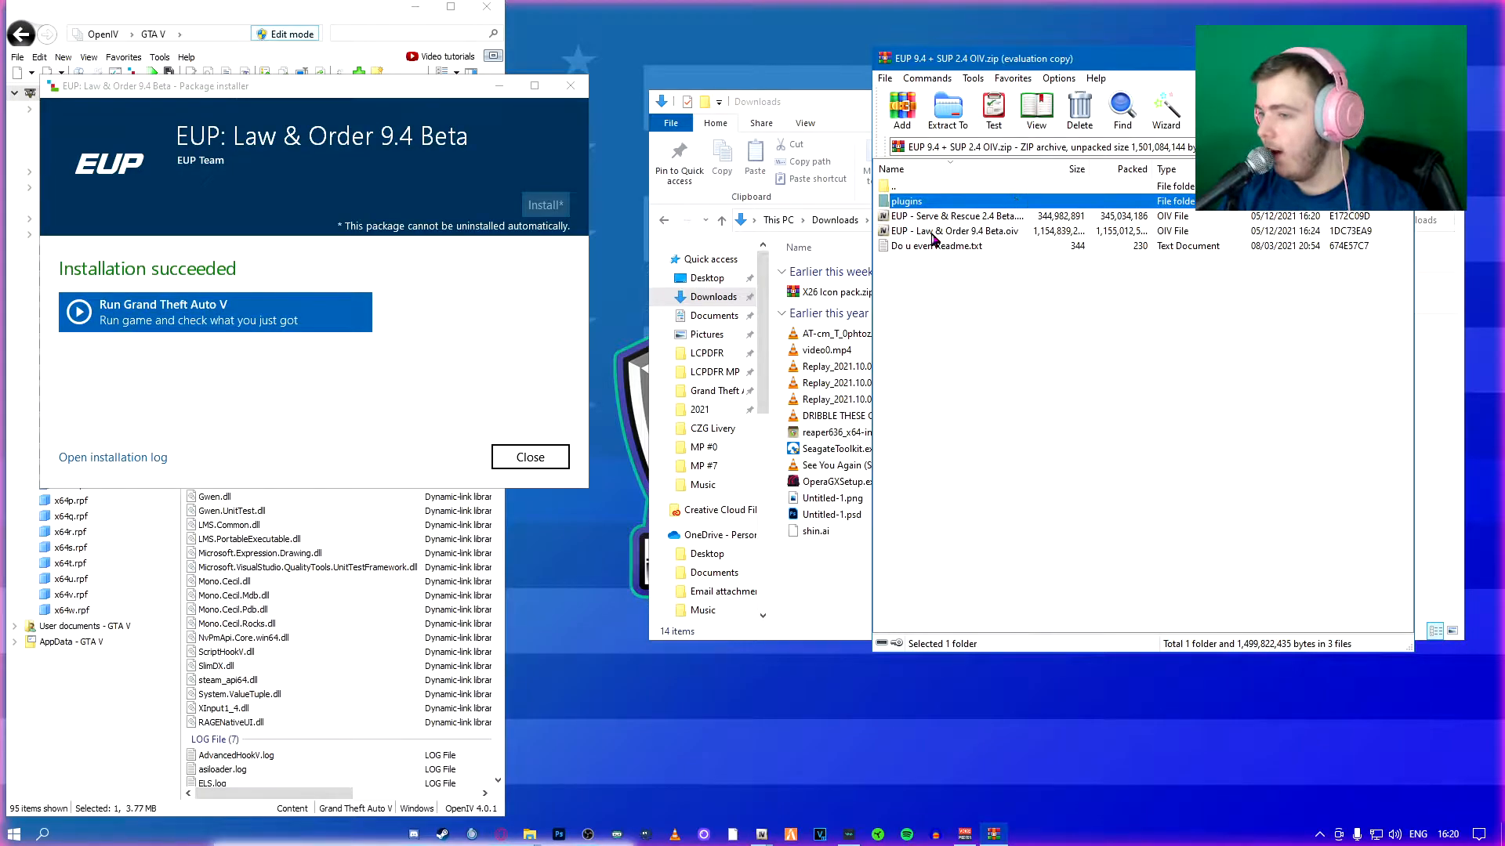
Close the finished installer and copy EUP, EUPMenu.pdb, EUPMenu.dll and CopHolster.xml from the archive into the GTA V plugins folder
left_click(527, 458)
double_click(225, 210)
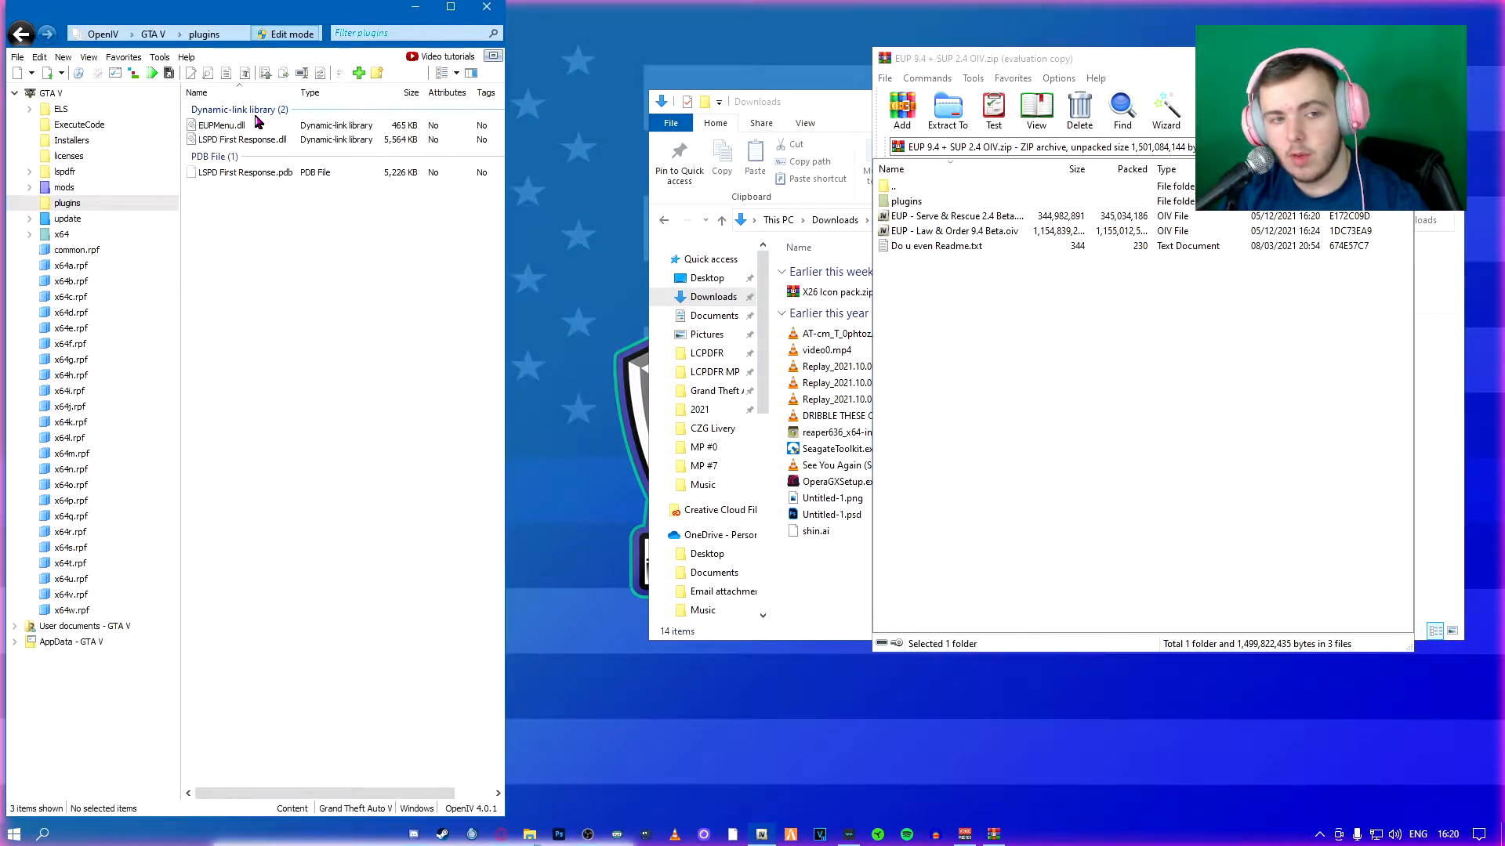
double_click(904, 202)
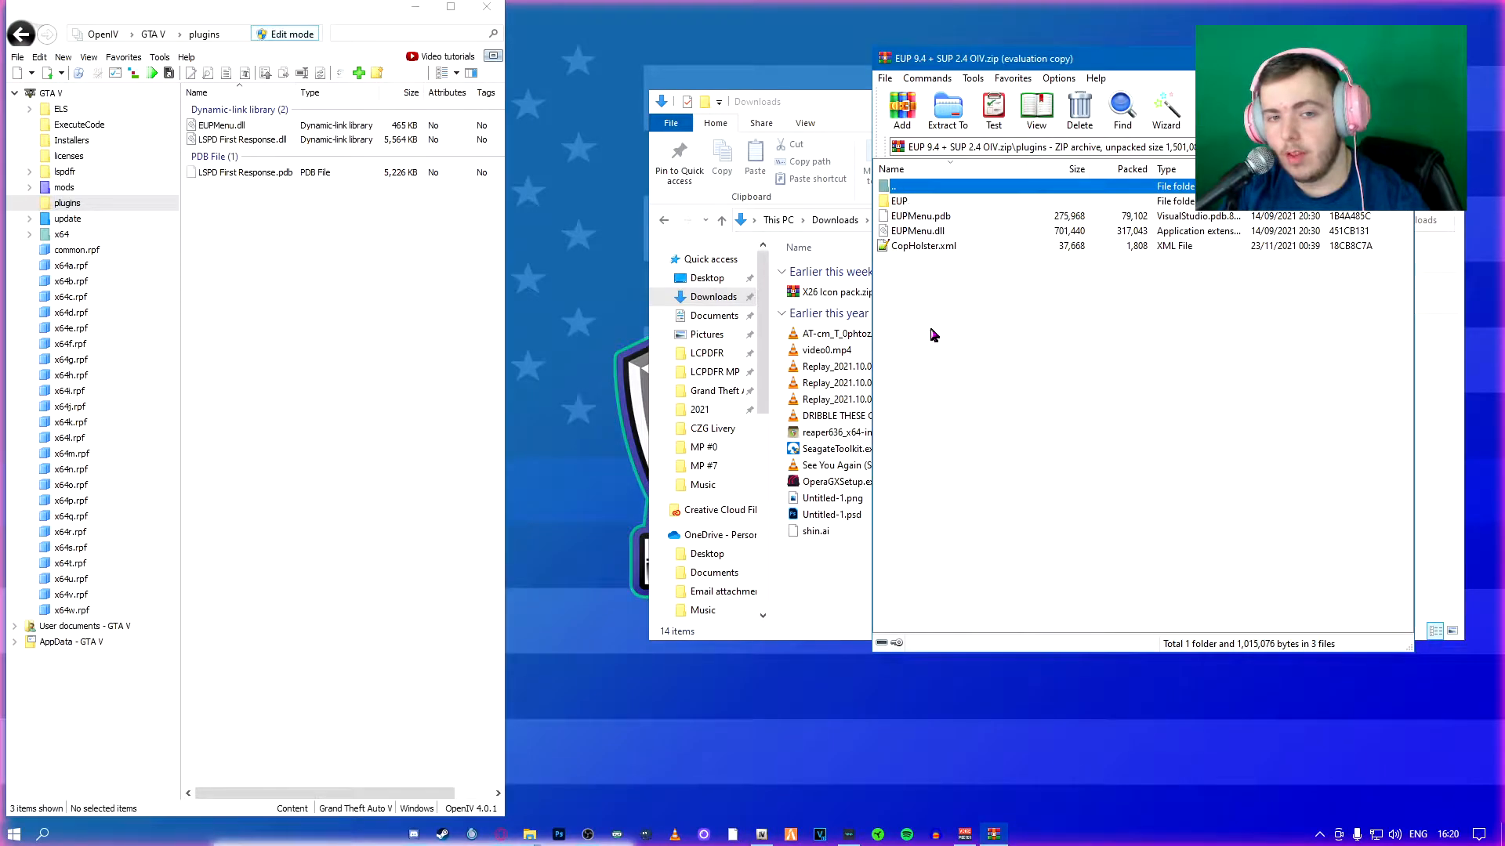
key("ctrl+a")
left_click_drag(952, 246, 322, 285)
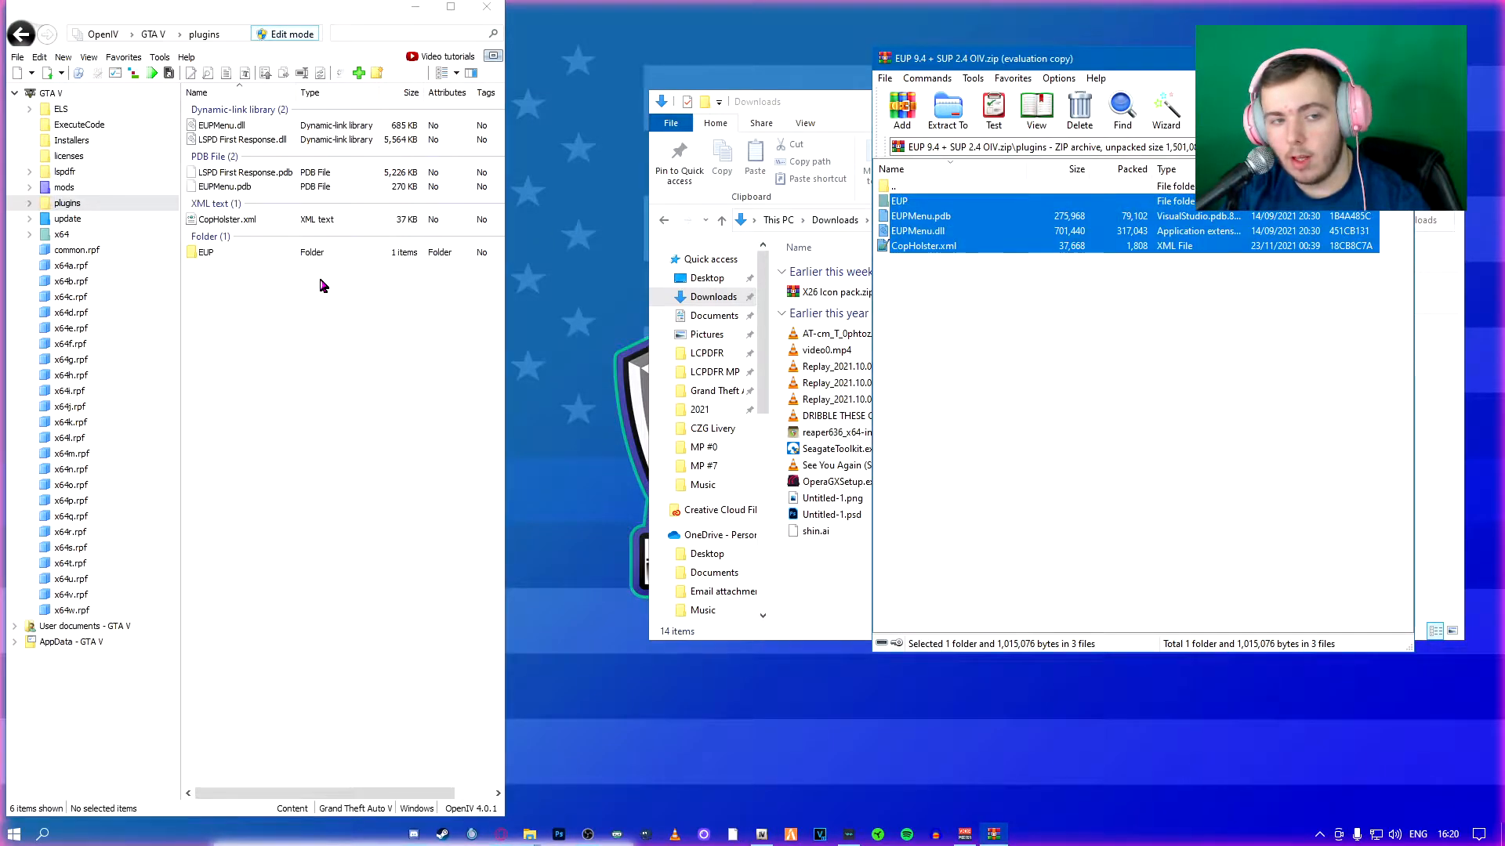
left_click(321, 339)
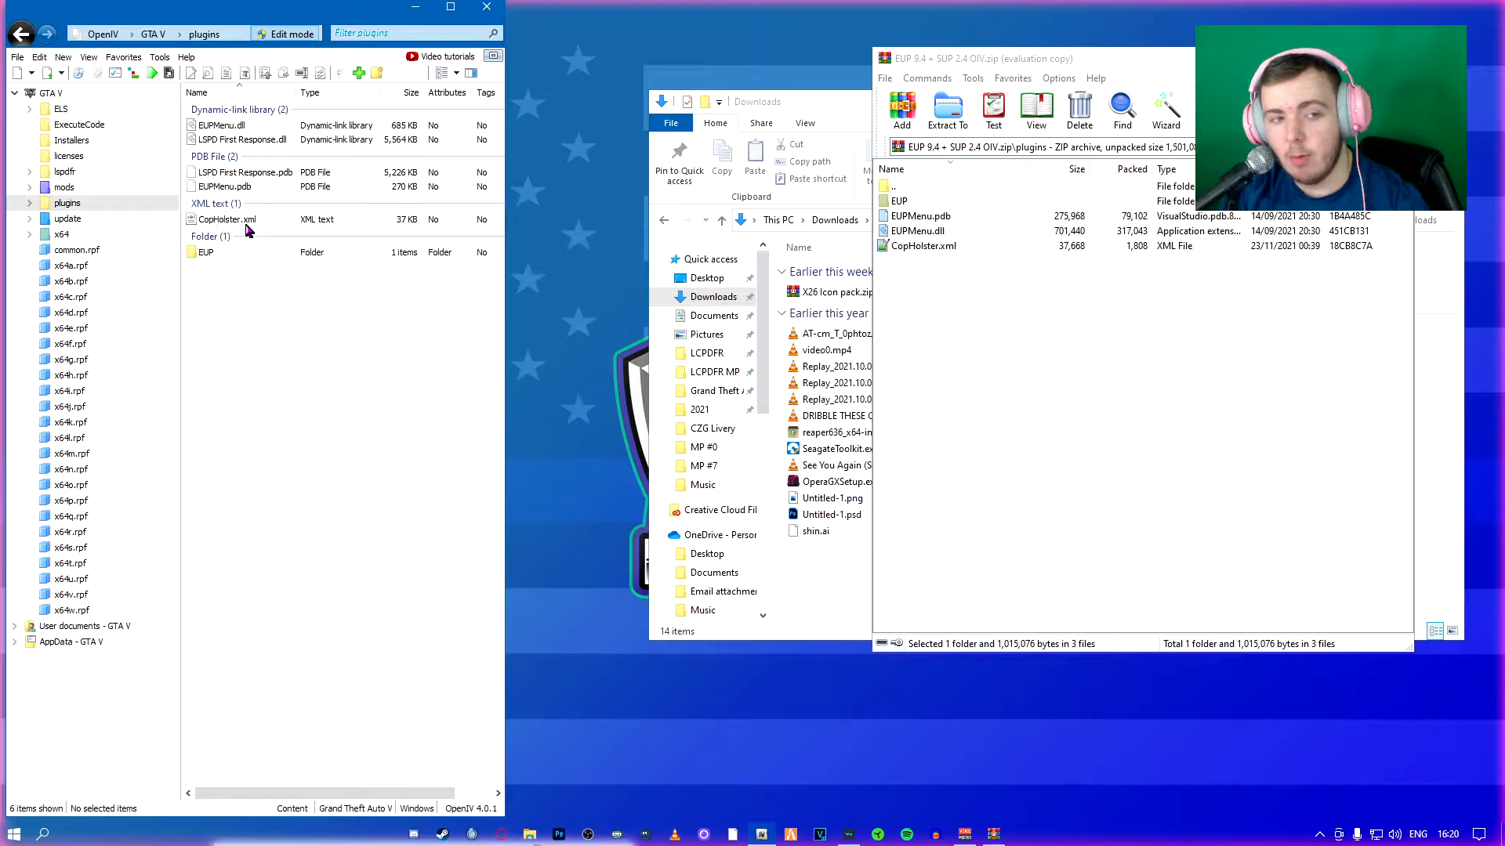
View the installed CopHolster.xml in the text viewer, look over its weapon sets and ped entries, and close it
left_click(321, 222)
double_click(321, 222)
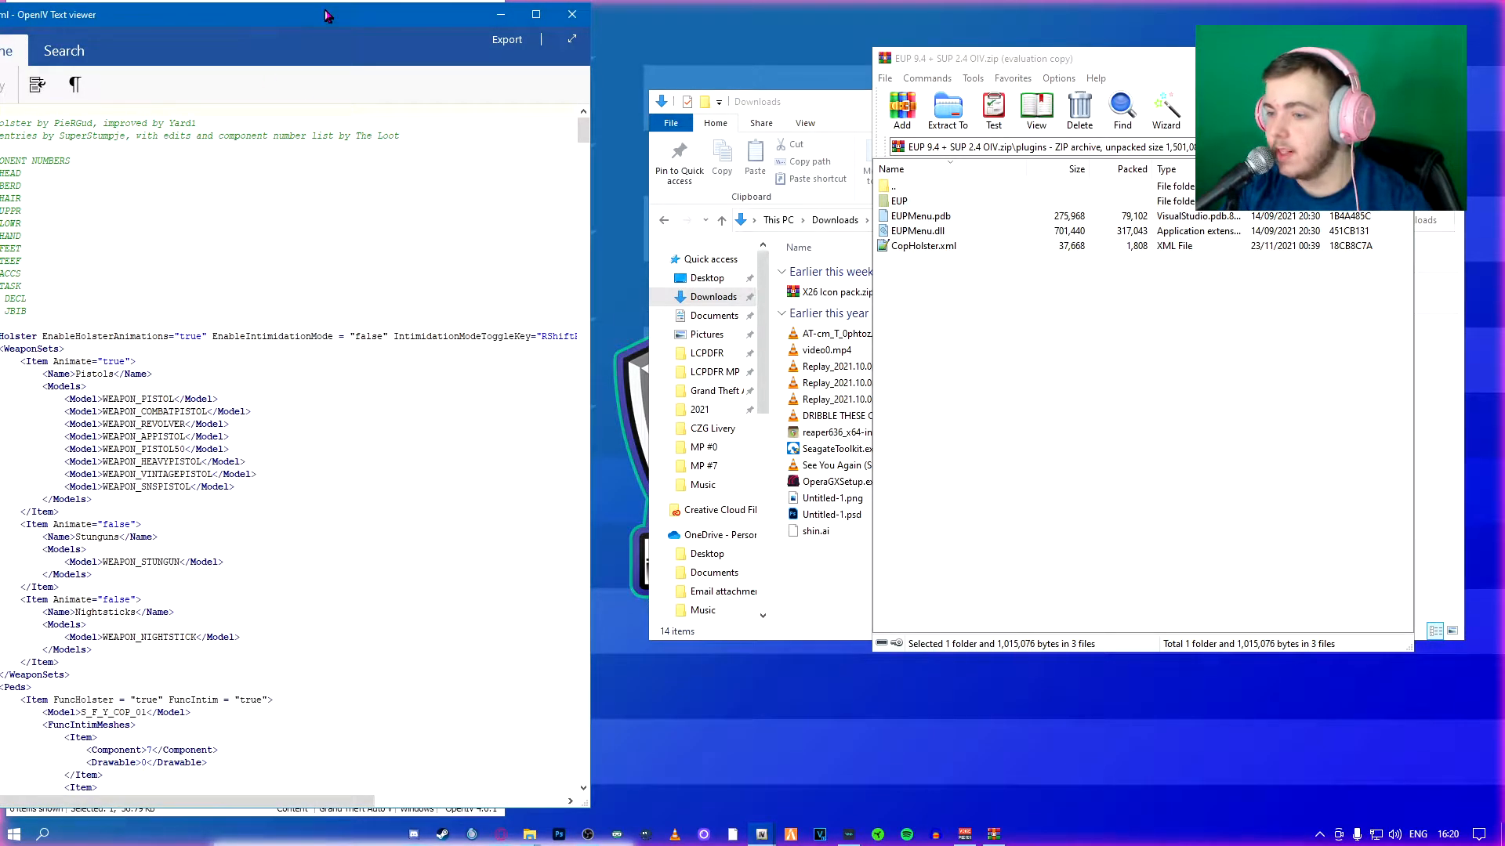
left_click_drag(333, 23, 490, 23)
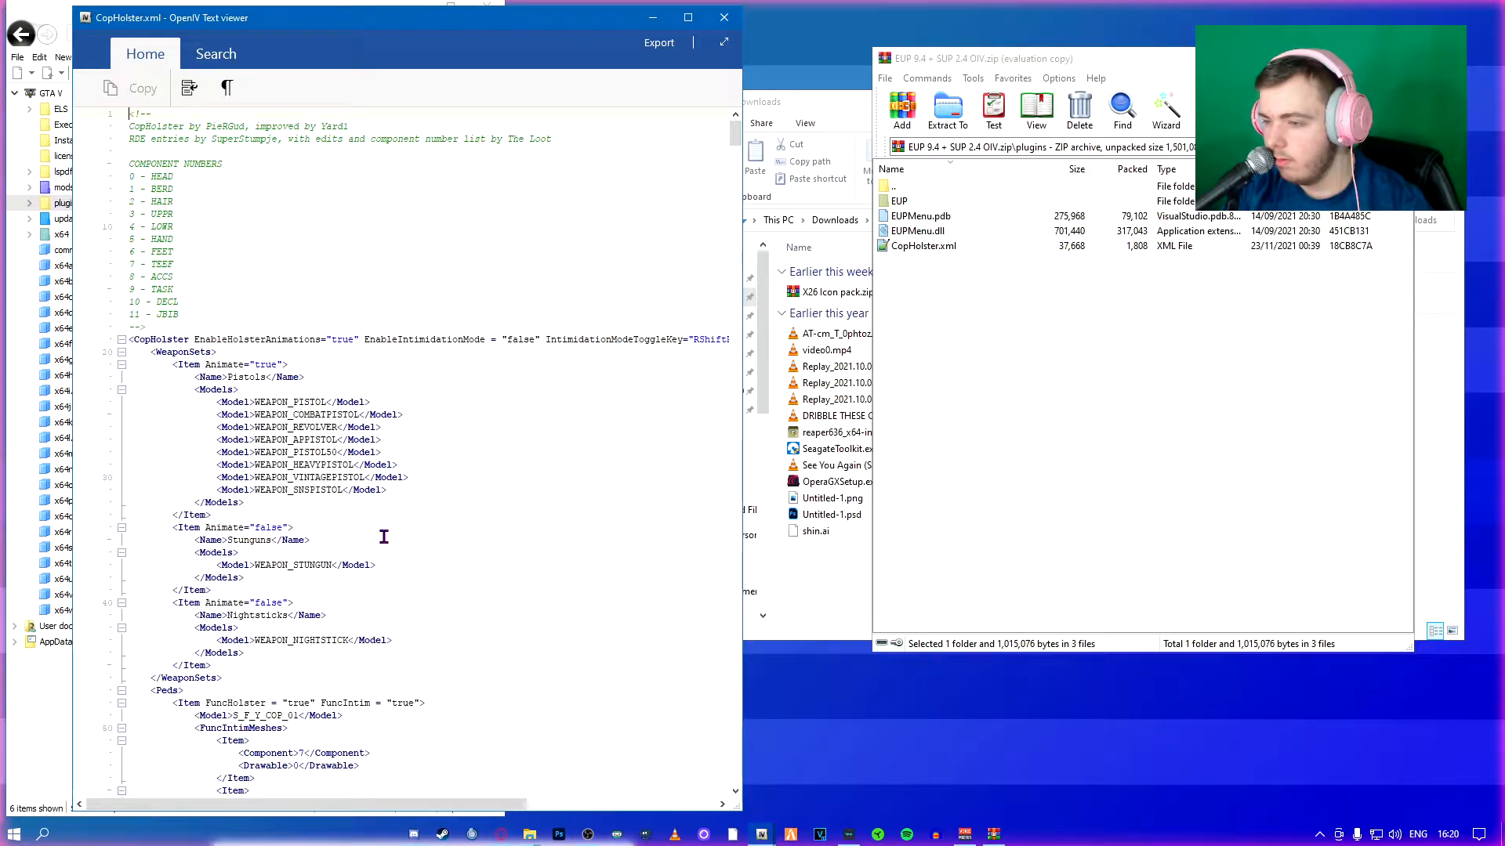
scroll(383, 537, "down", 9)
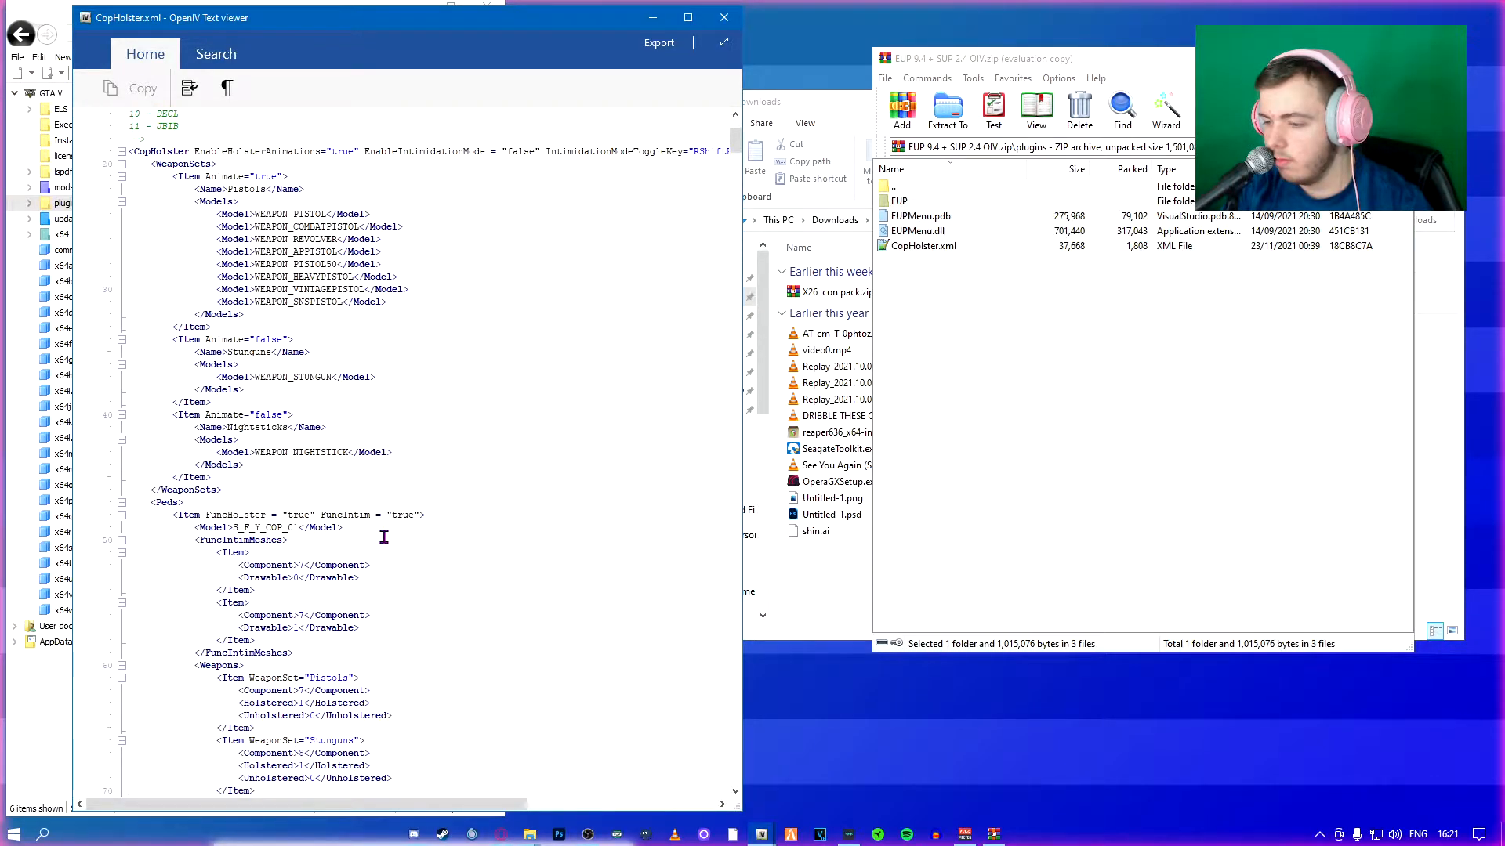
scroll(385, 535, "up", 7)
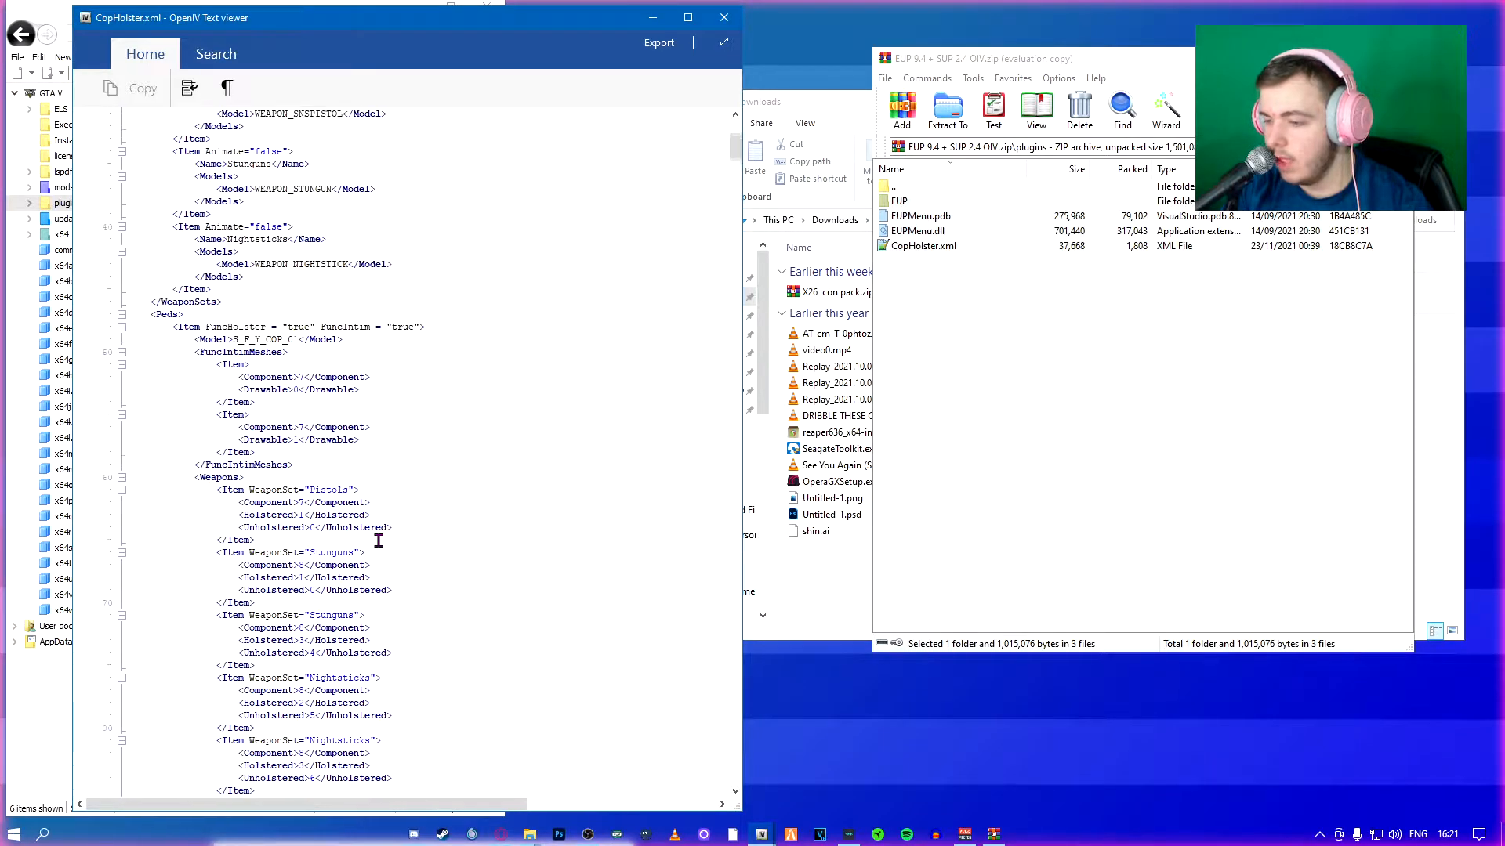
scroll(284, 449, "up", 2)
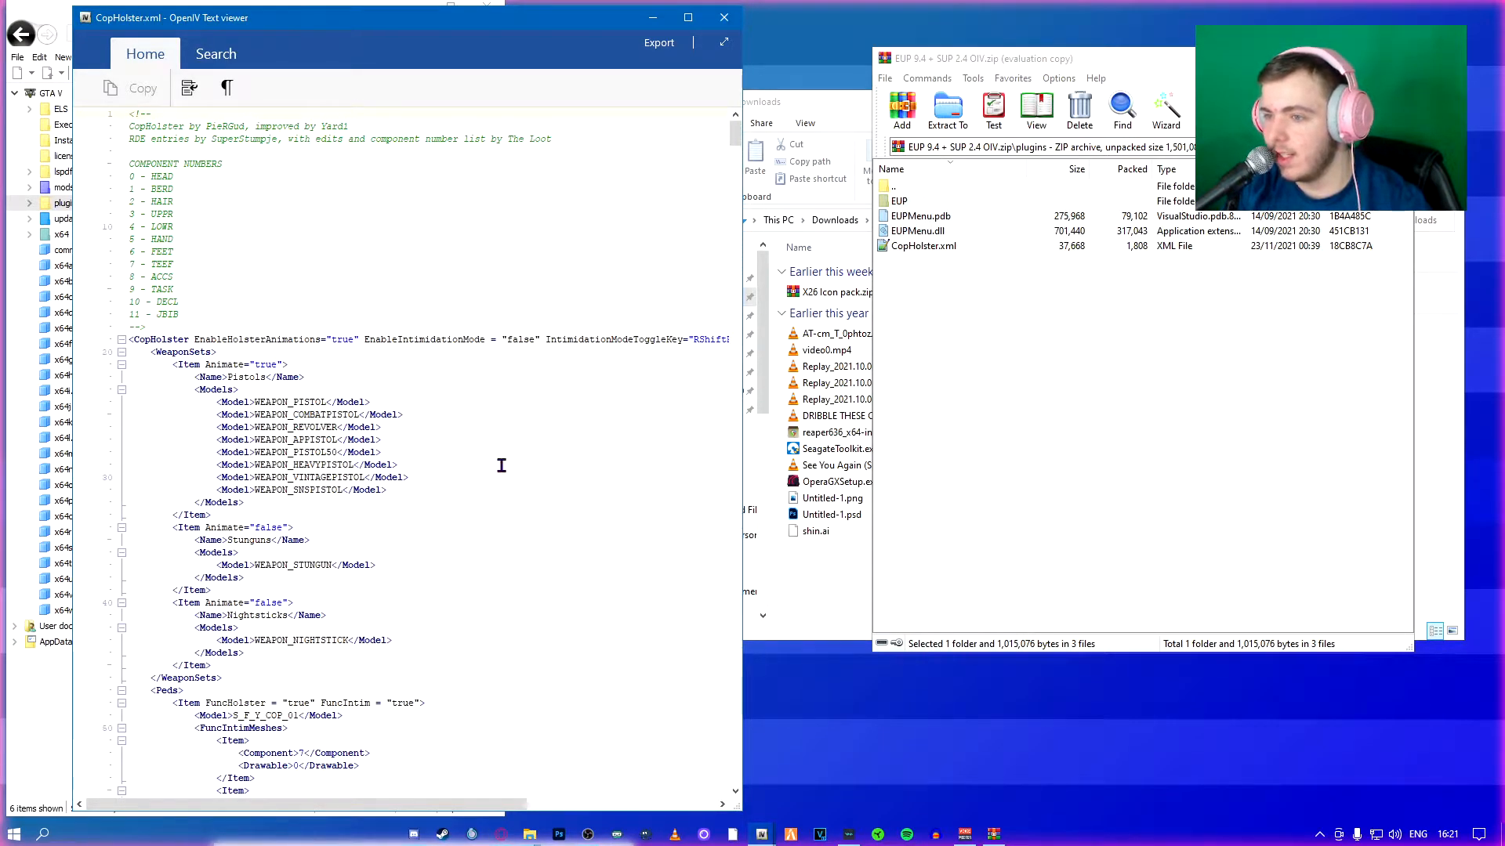
left_click(722, 17)
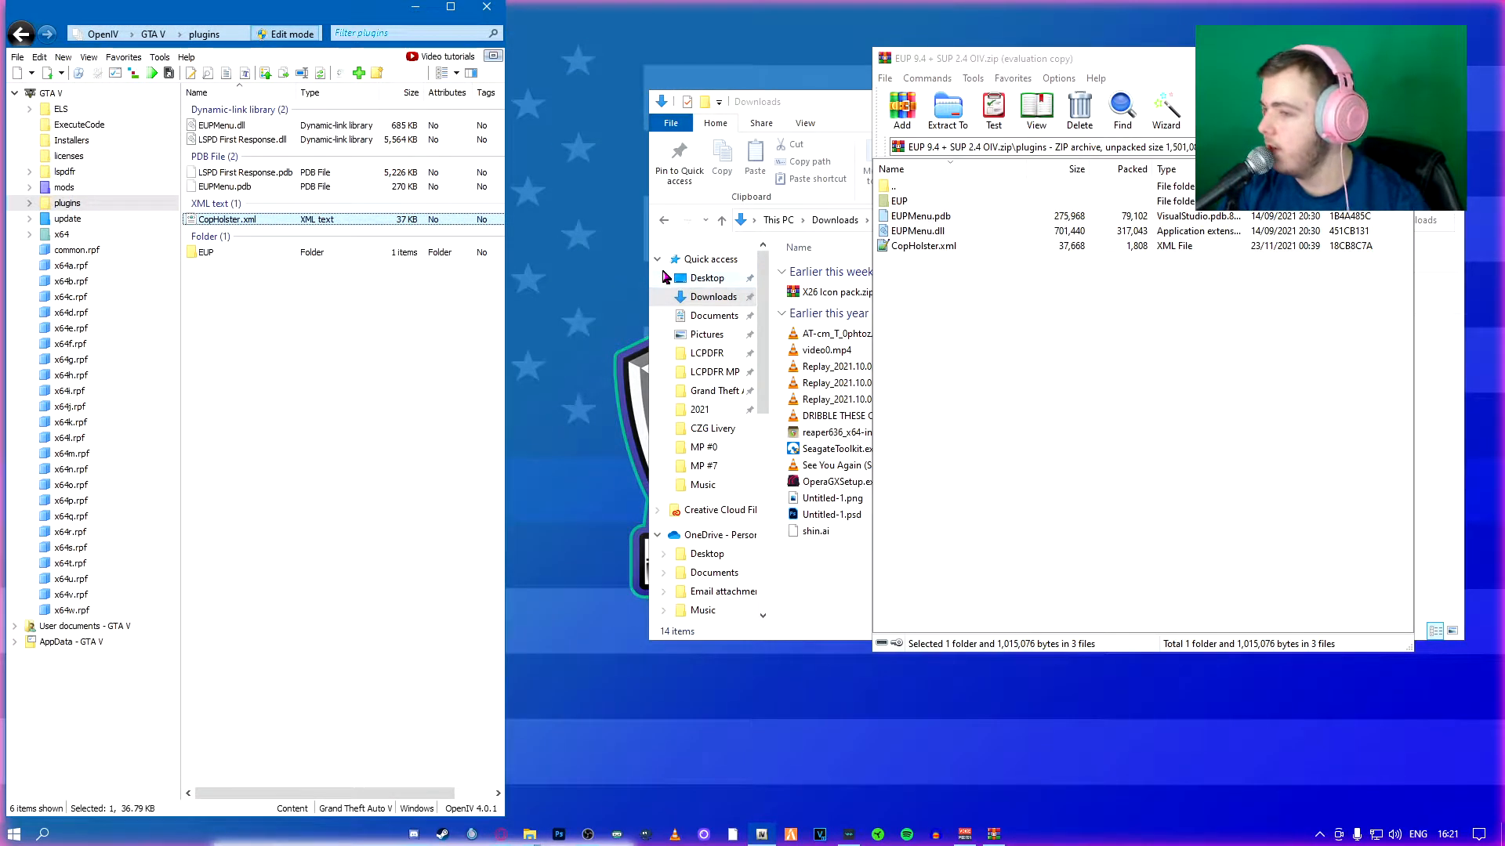
Close the EUP 9.4 + SUP 2.4 OIV.zip archive and the Downloads window
left_click(1049, 378)
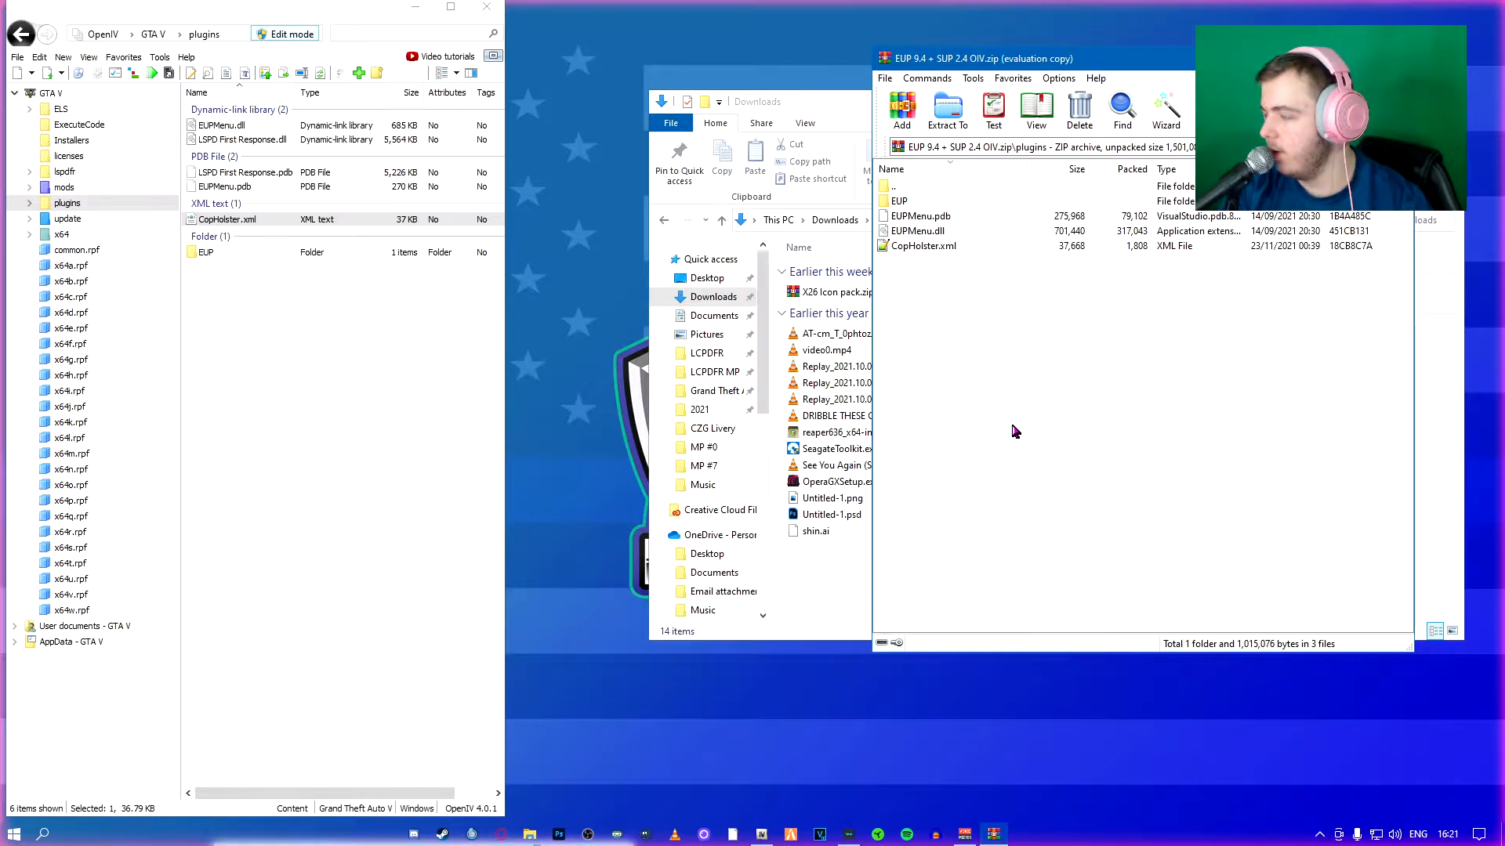
double_click(931, 186)
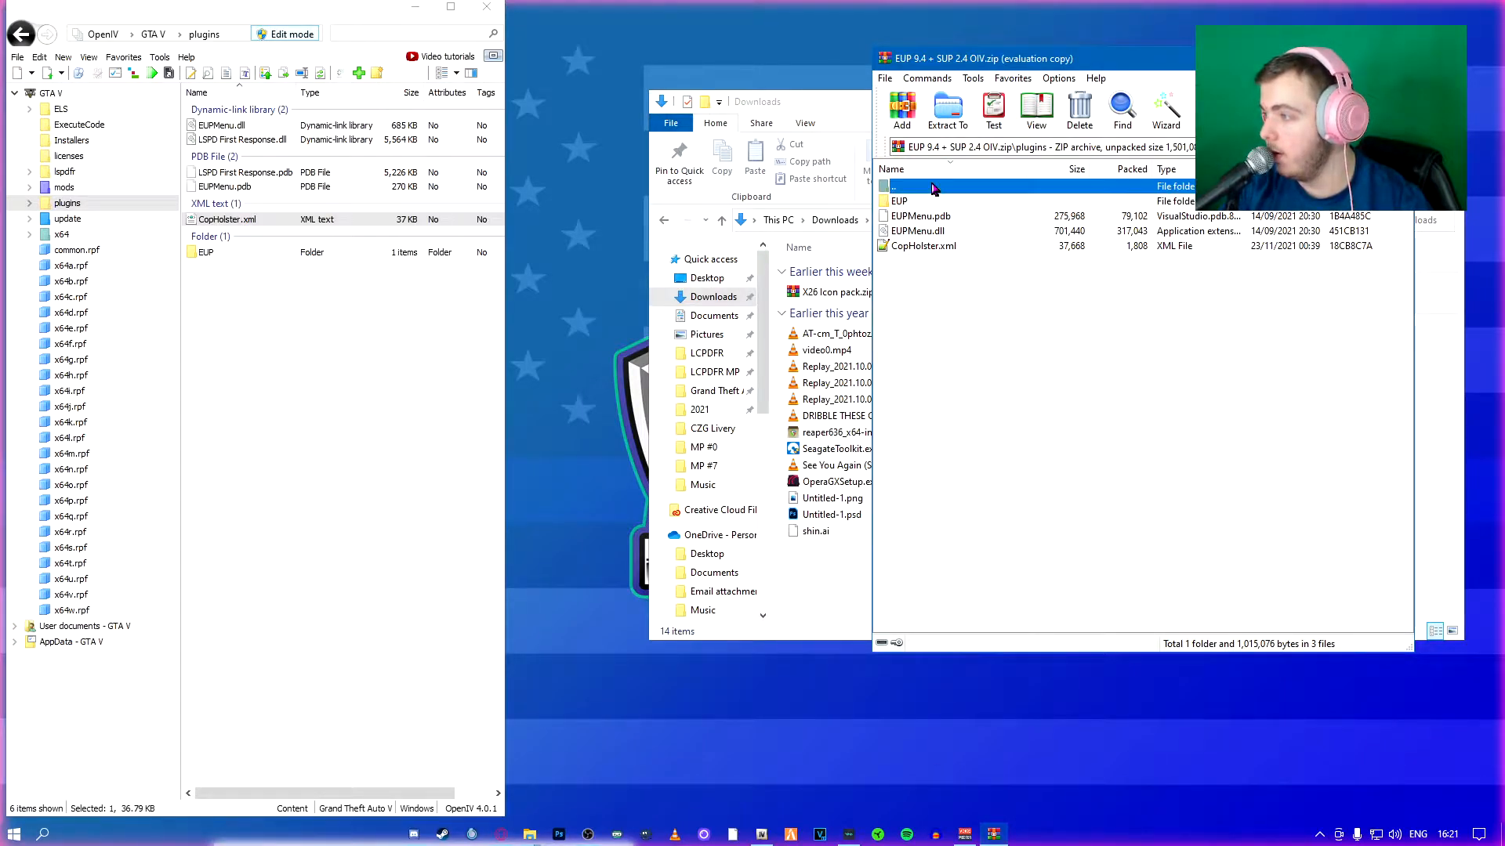
key("Escape")
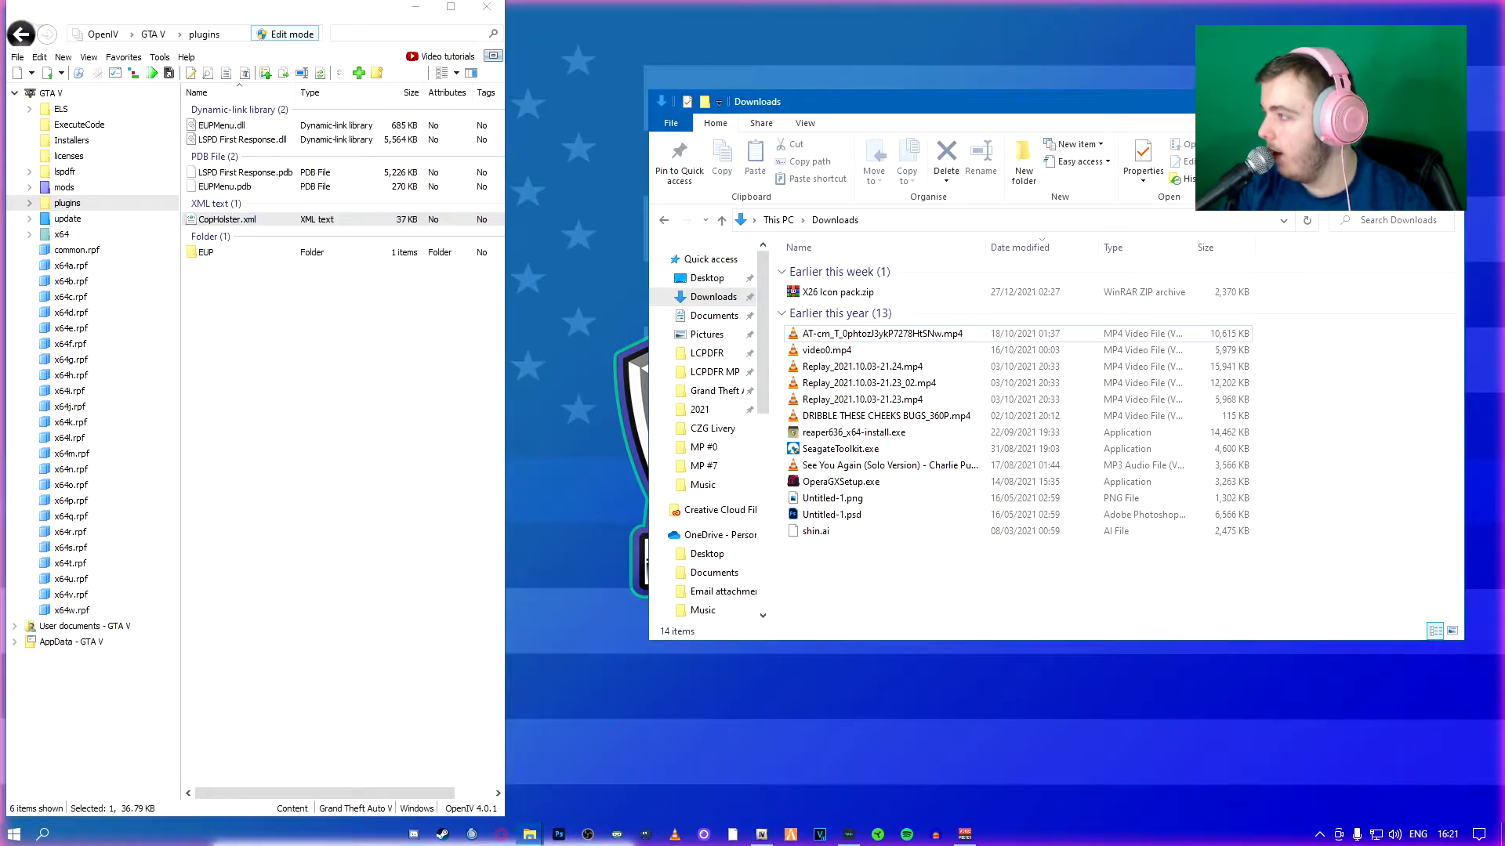
key("alt+F4")
Bring up the CopHolster_Release_3_2_0_0 folder in File Explorer and check the contents of its Plugins subfolder
mouse_move(530, 833)
left_click(712, 790)
left_click_drag(838, 91, 874, 73)
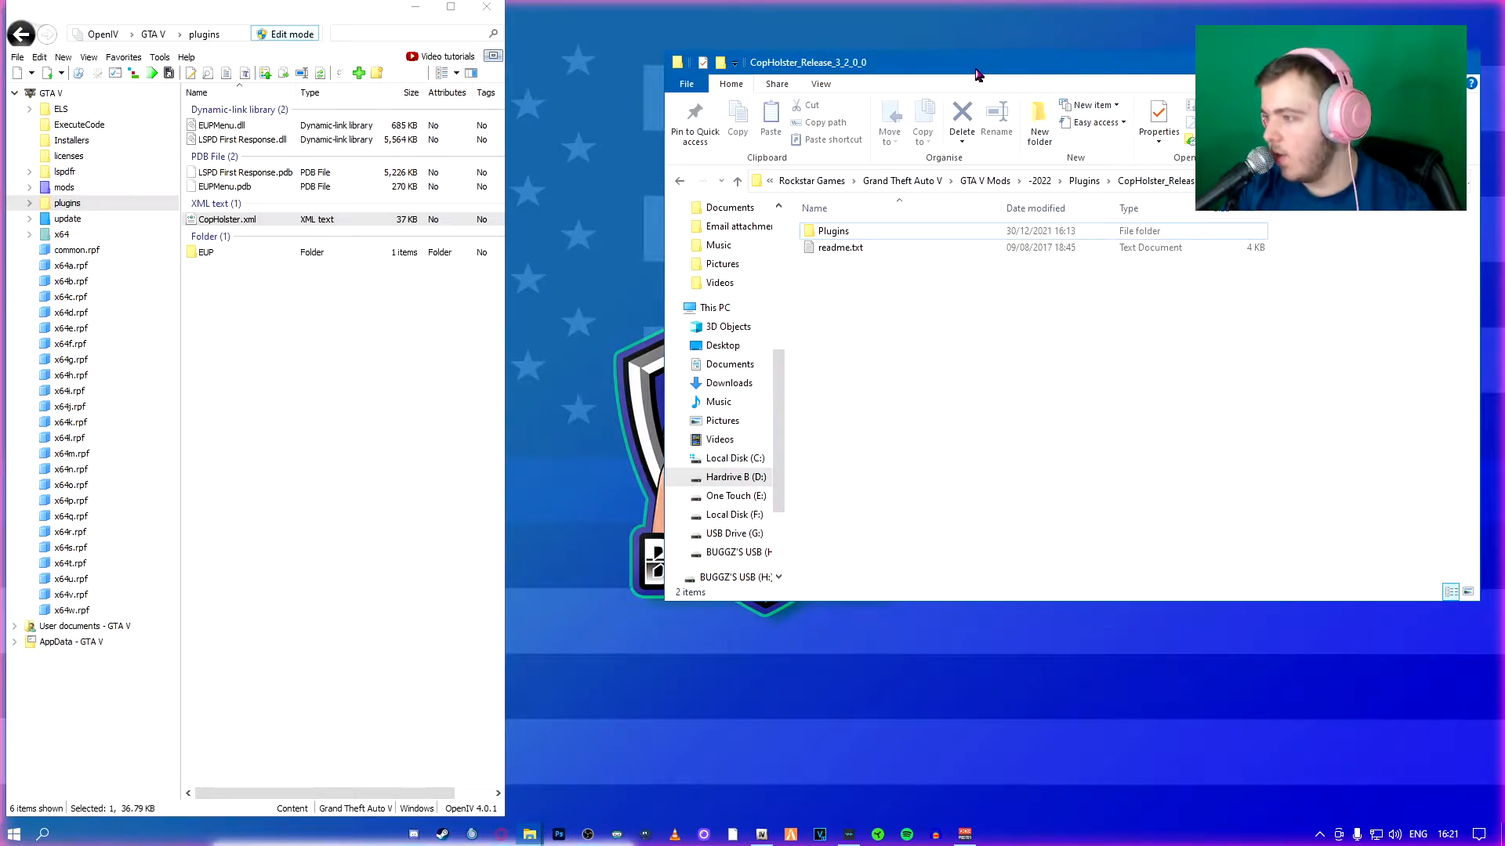
left_click_drag(958, 70, 937, 64)
double_click(937, 228)
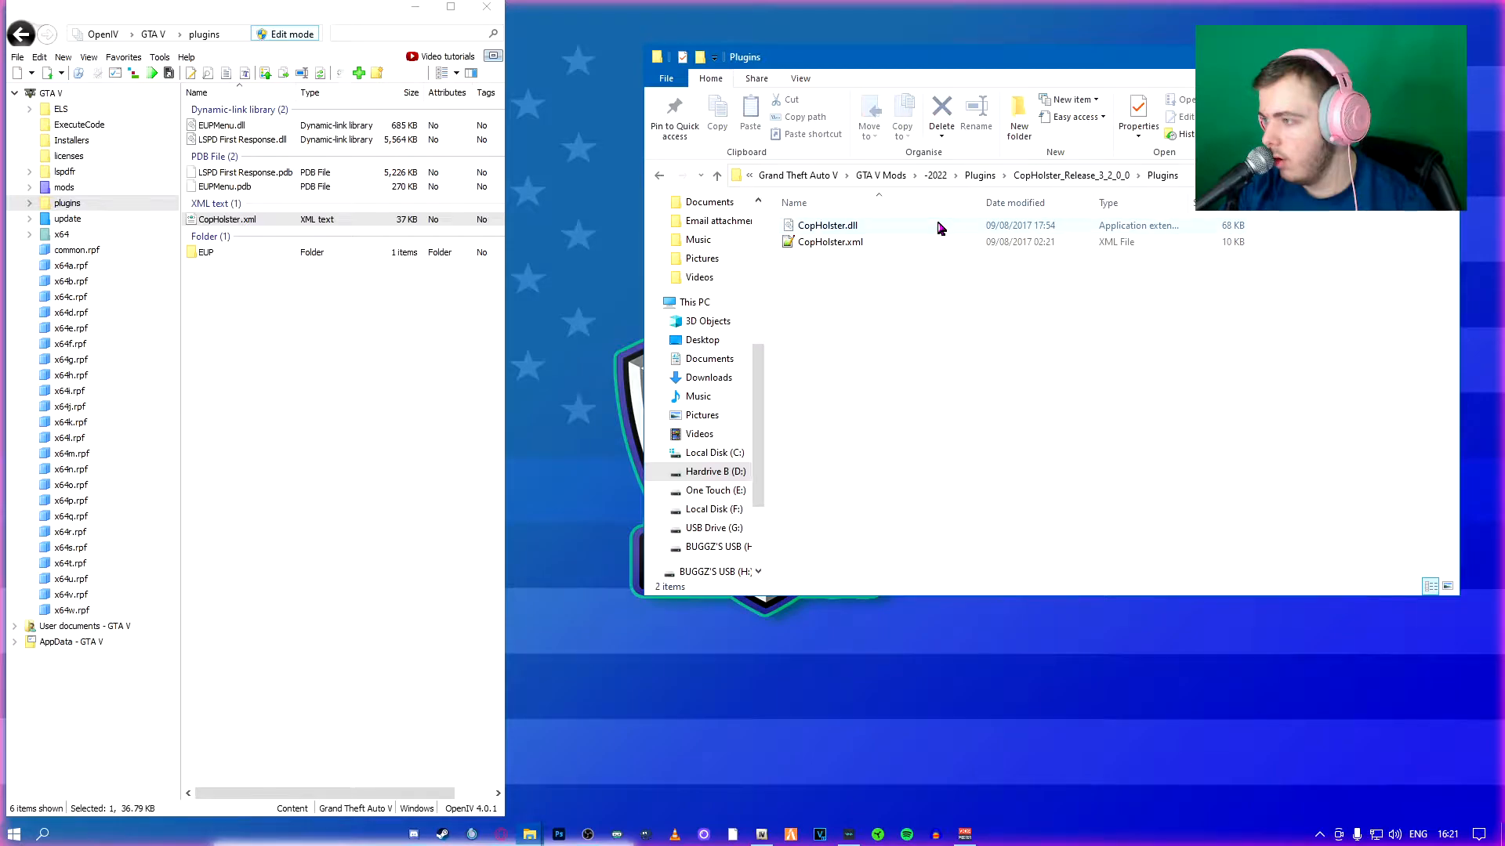
left_click(1050, 175)
left_click(992, 294)
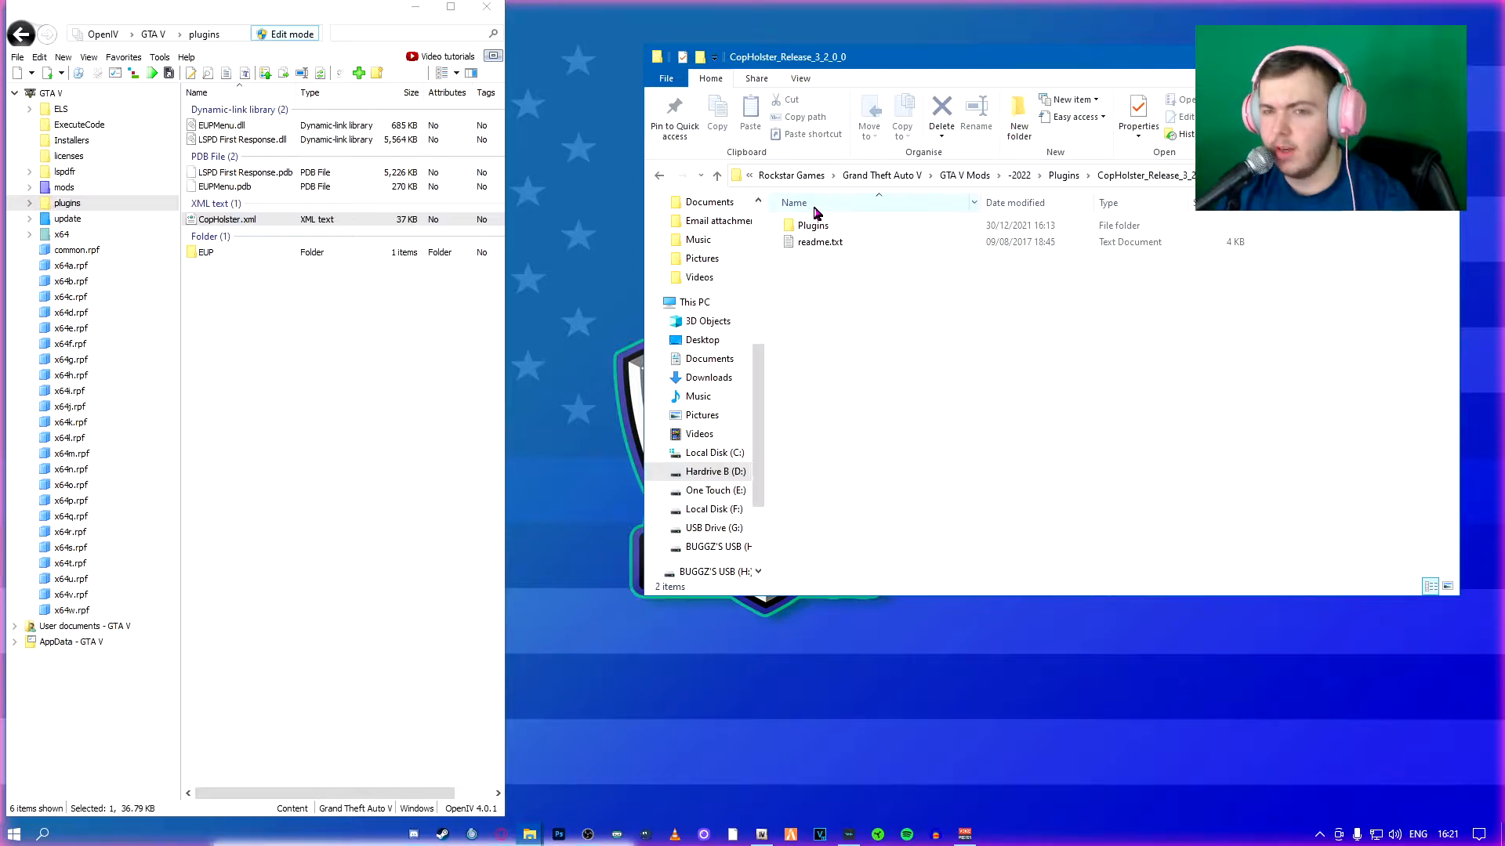
Read the Cop Holster readme.txt, checking the installation instructions, EUP support and holster model notes, and close it
left_click(885, 244)
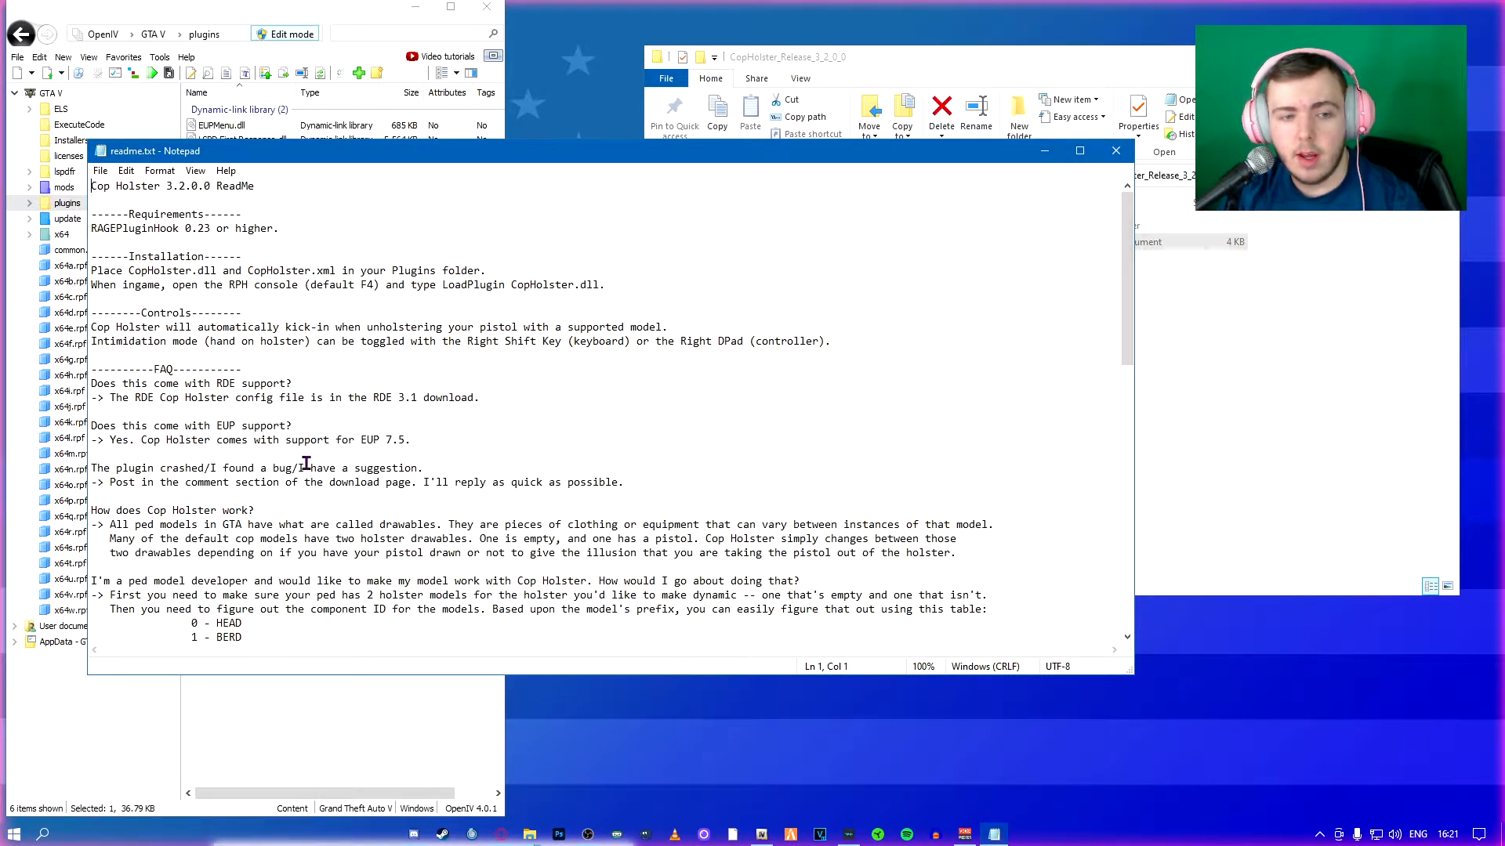
left_click_drag(164, 439, 374, 447)
left_click(317, 584)
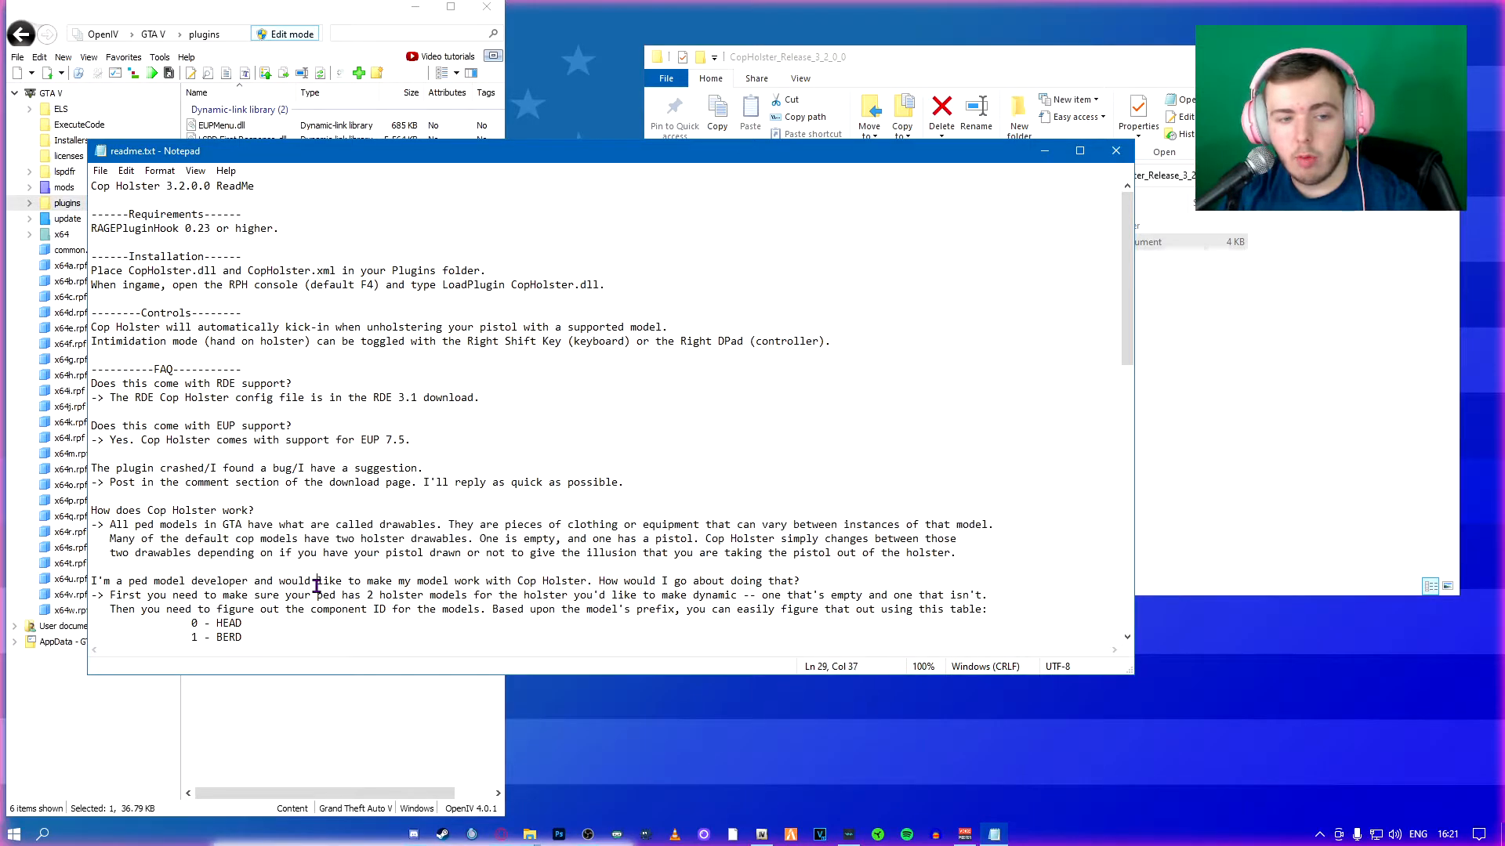
scroll(221, 522, "down", 5)
scroll(277, 604, "down", 5)
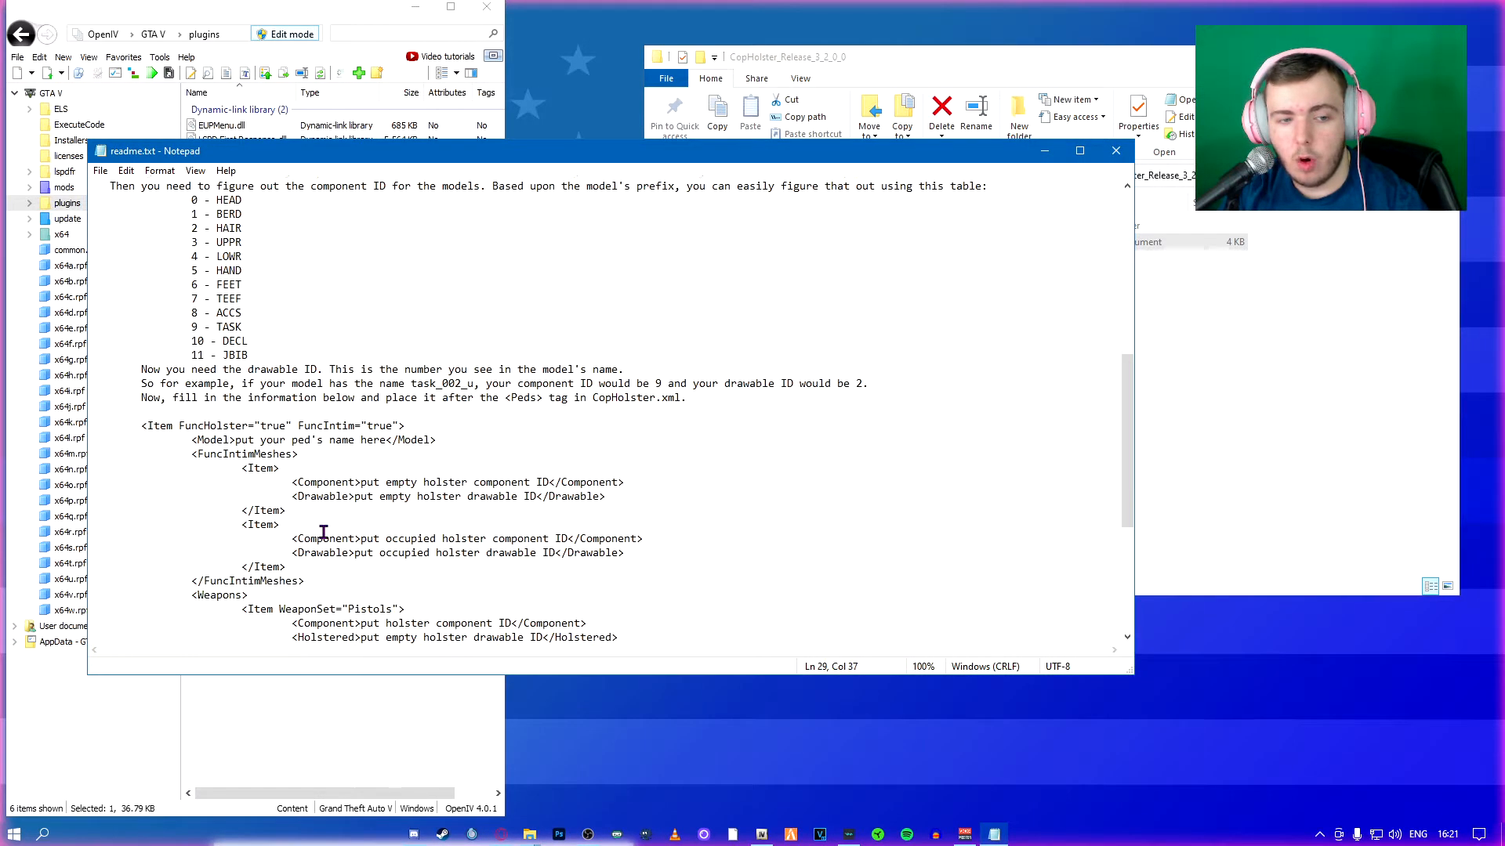
scroll(397, 537, "down", 6)
scroll(578, 573, "up", 20)
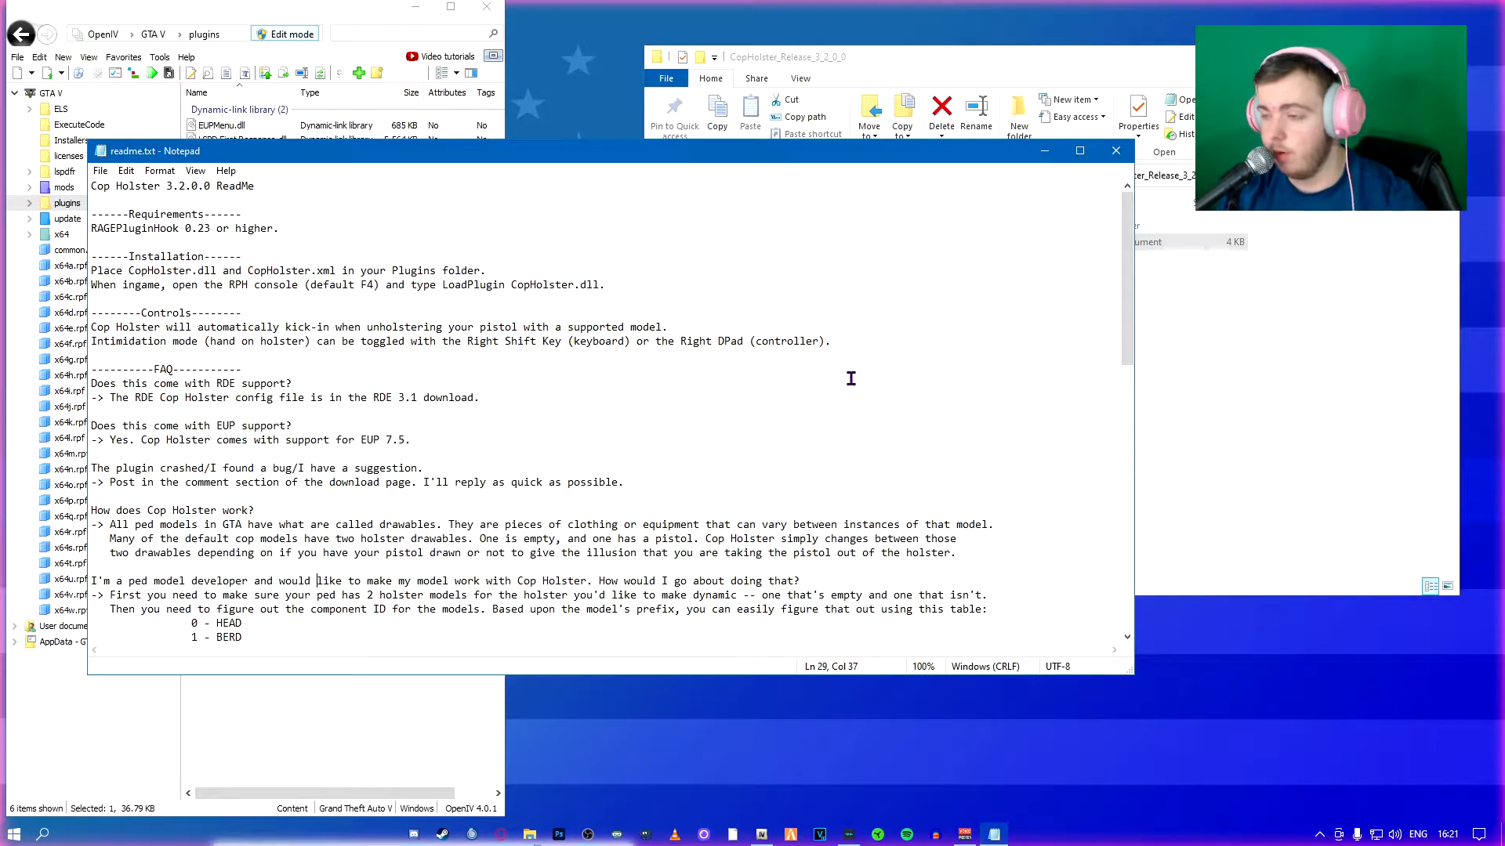
left_click_drag(92, 271, 602, 287)
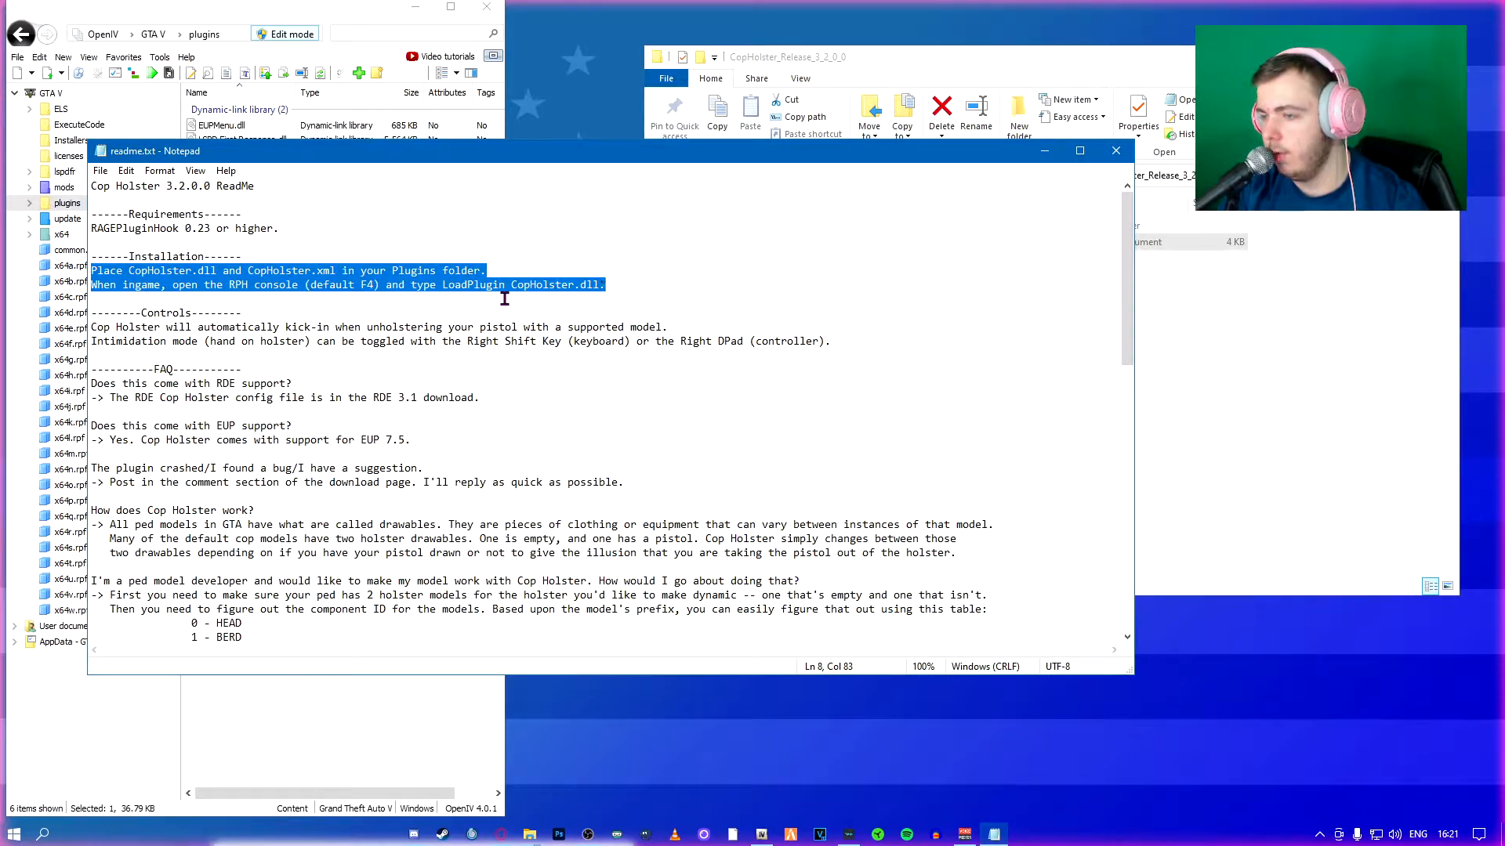
left_click(422, 315)
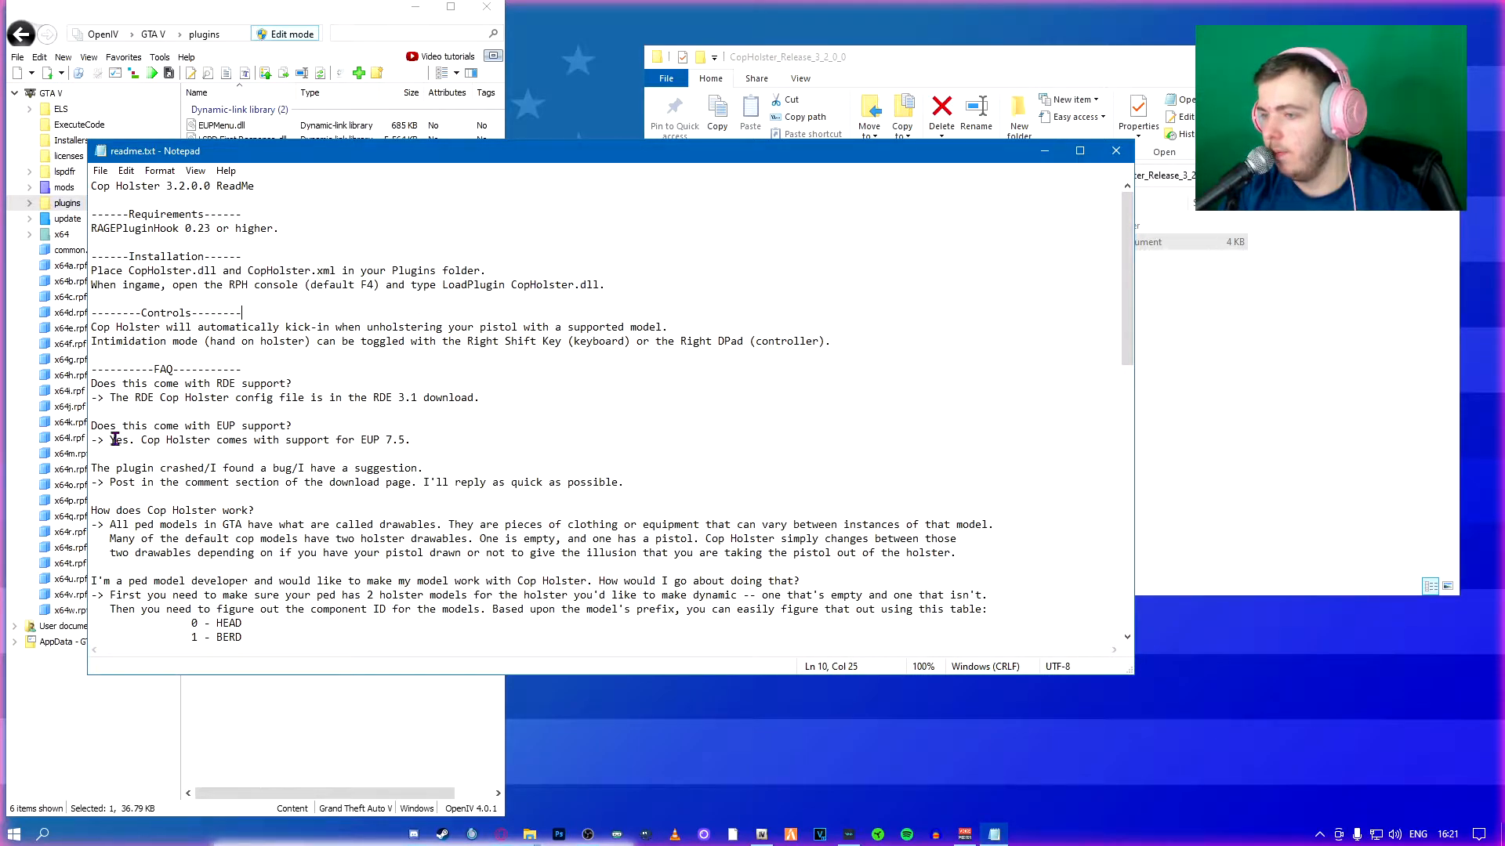
left_click(1116, 152)
Copy only CopHolster.dll from the release's Plugins subfolder into the GTA V plugins folder in OpenIV
left_click(926, 229)
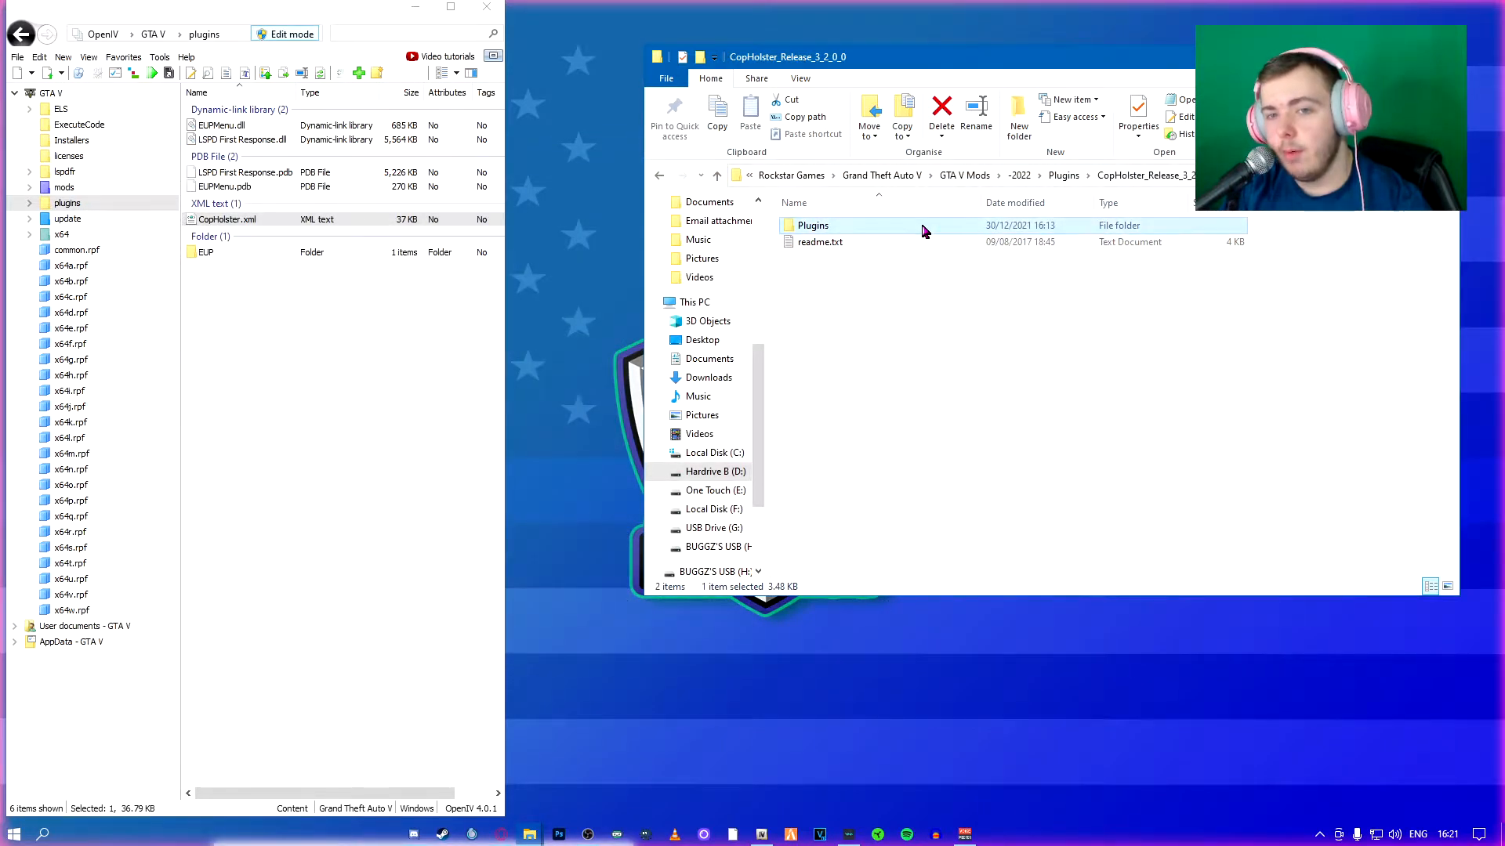
double_click(924, 227)
left_click(974, 227)
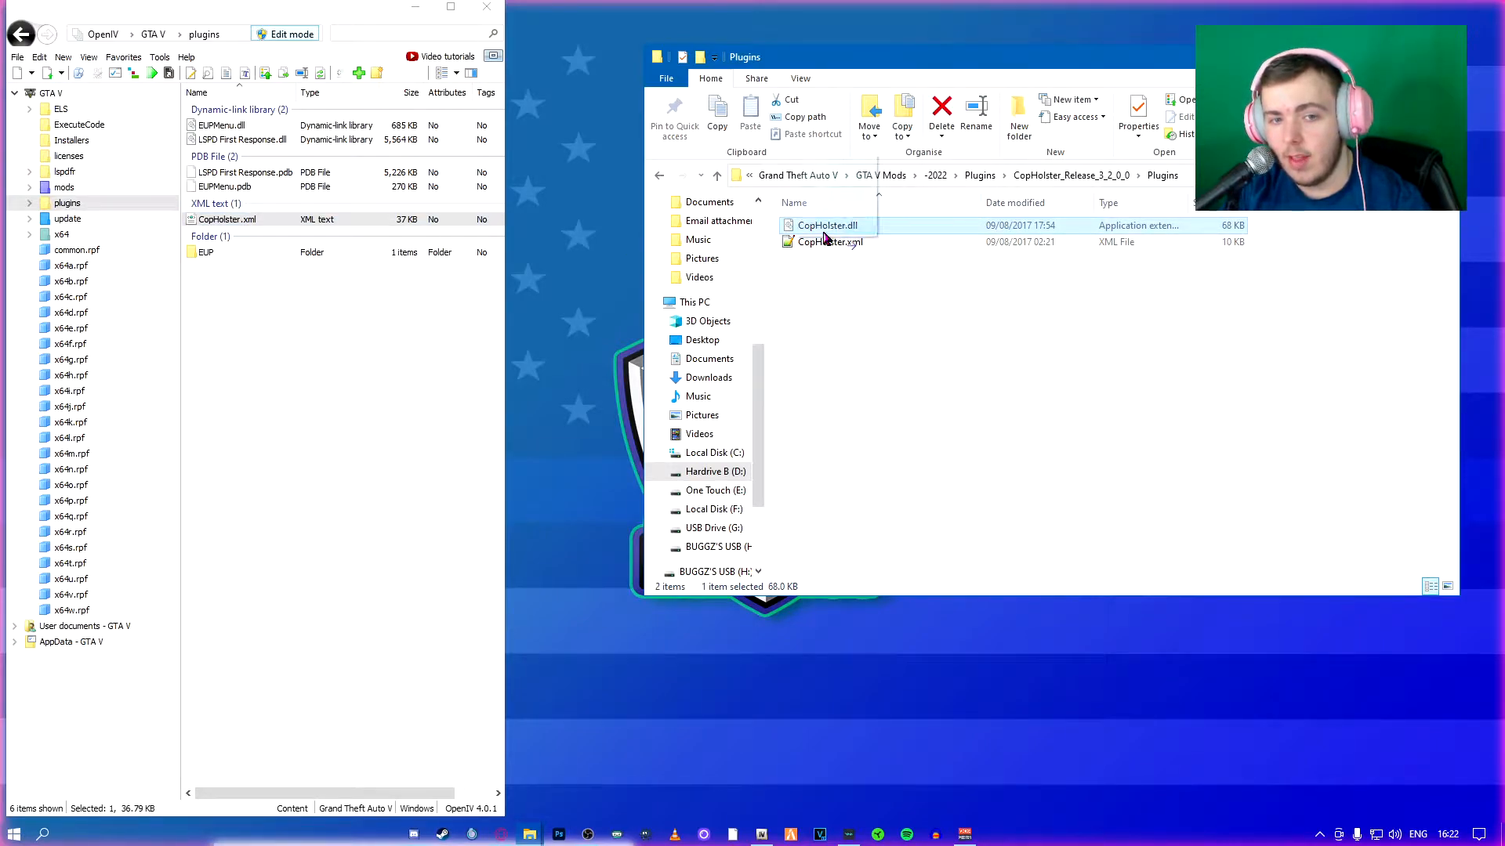
left_click_drag(846, 228, 290, 329)
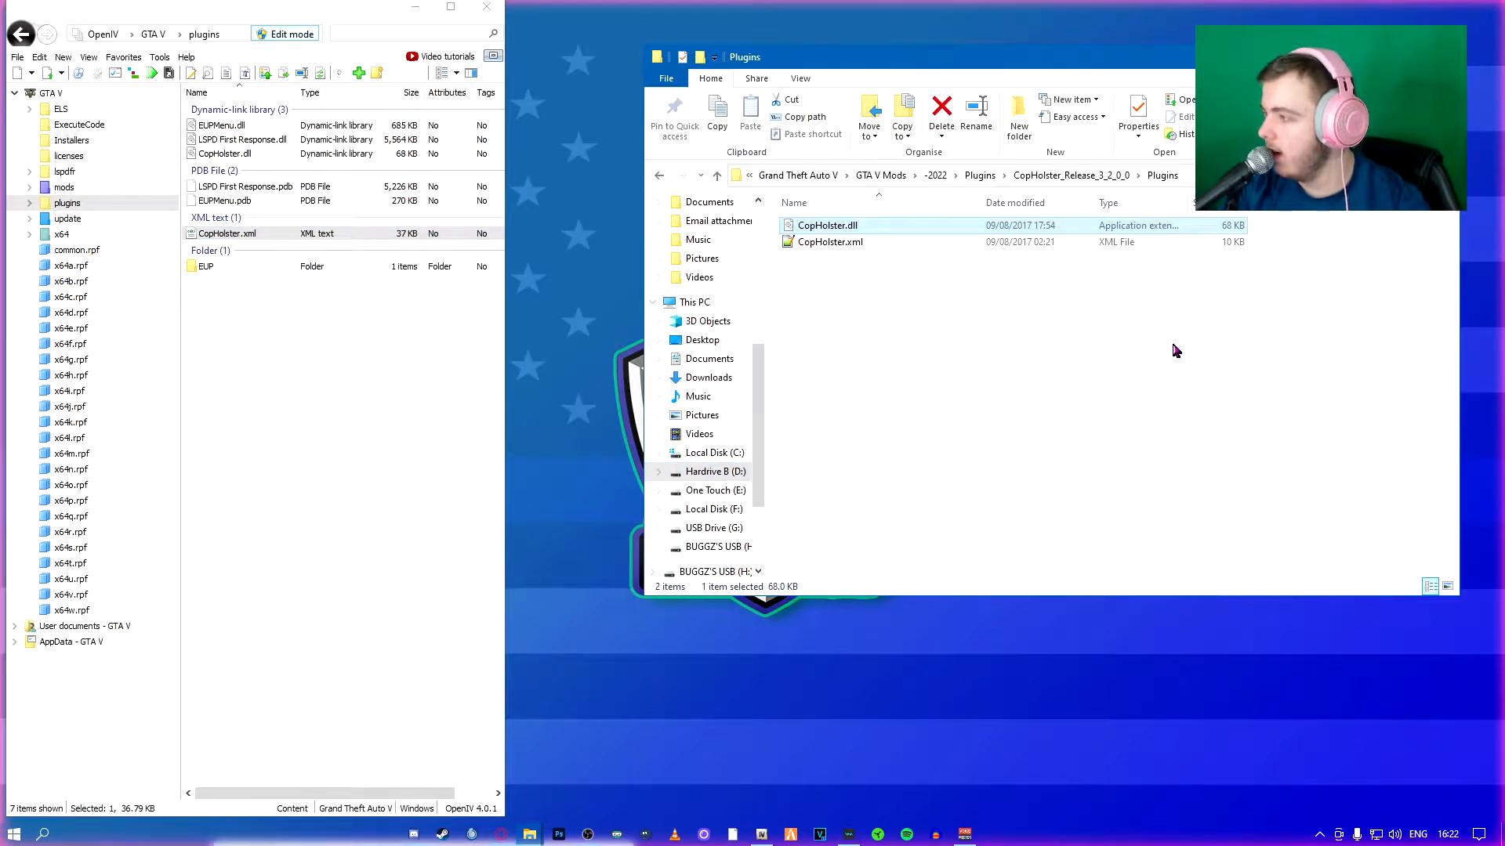
Return to the -2022 Plugins downloads folder and close the File Explorer window
left_click(1086, 175)
left_click(1057, 178)
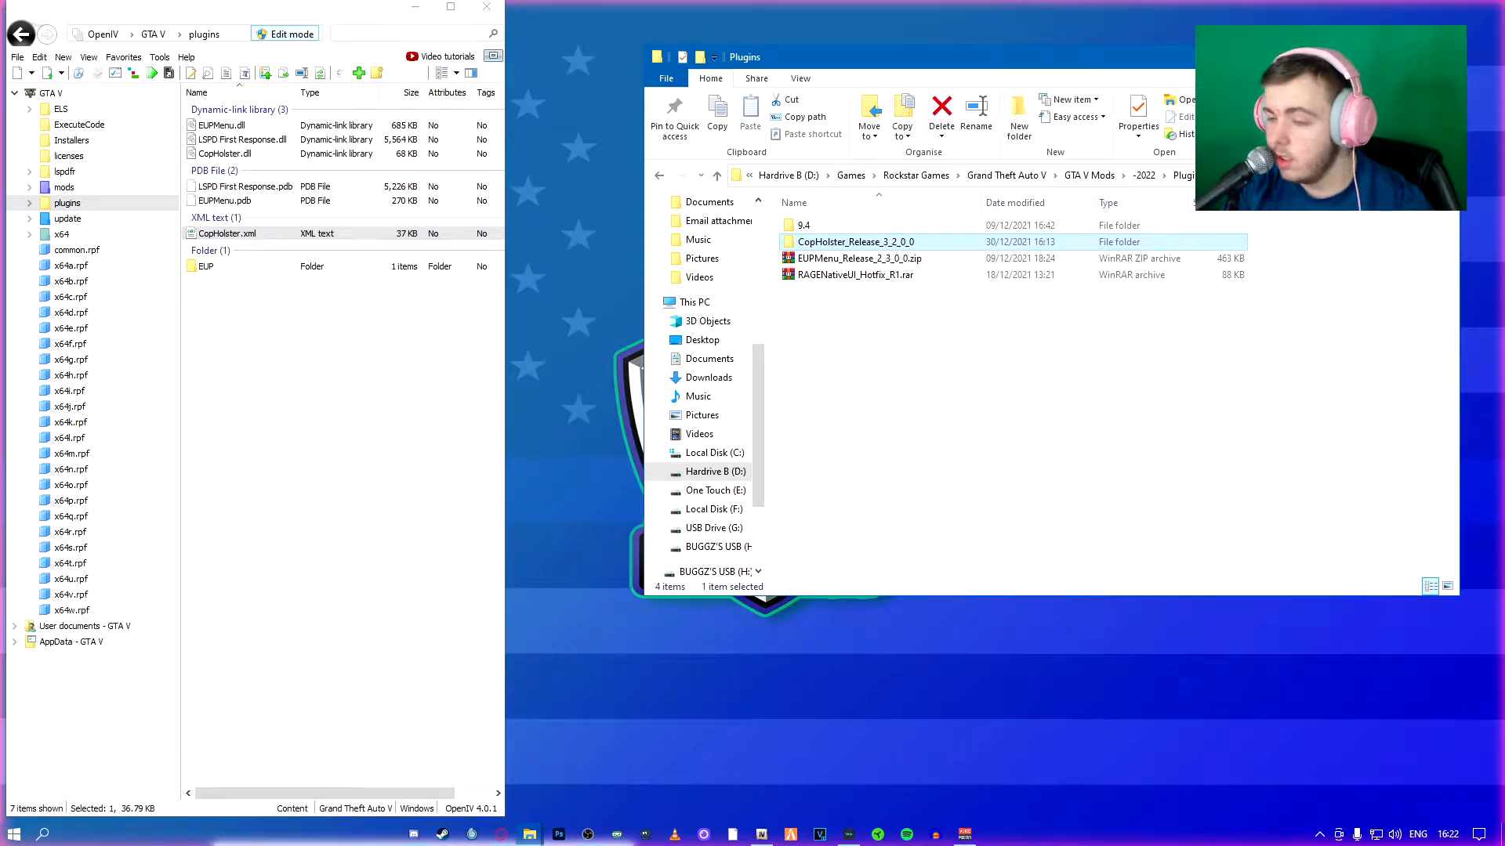
left_click_drag(862, 57, 899, 21)
left_click(1211, 383)
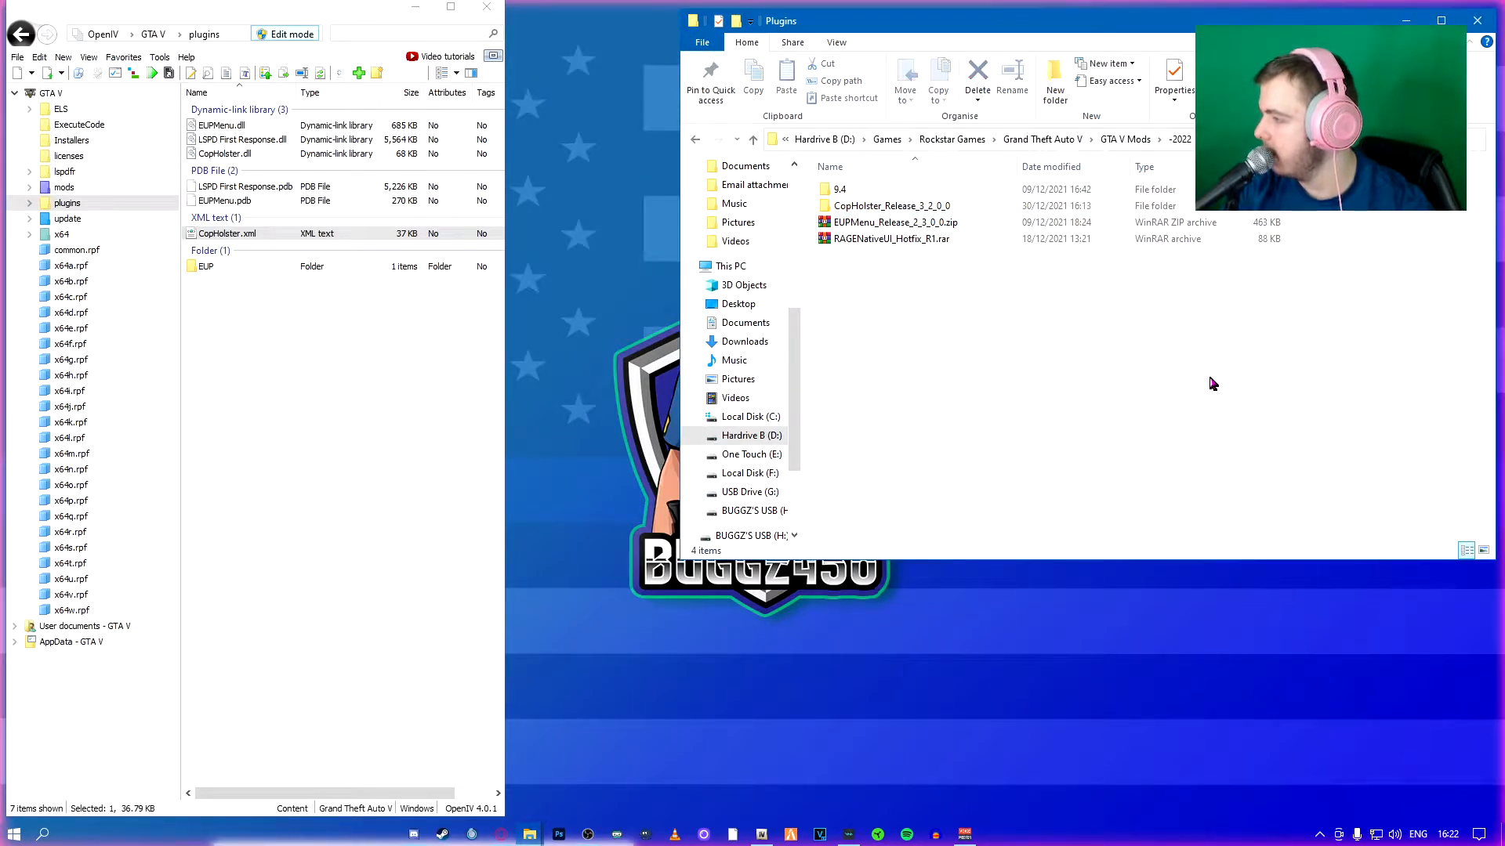
left_click(1477, 20)
Turn off Edit mode in OpenIV, return to the GTA V root folder, and minimize the window
left_click(286, 34)
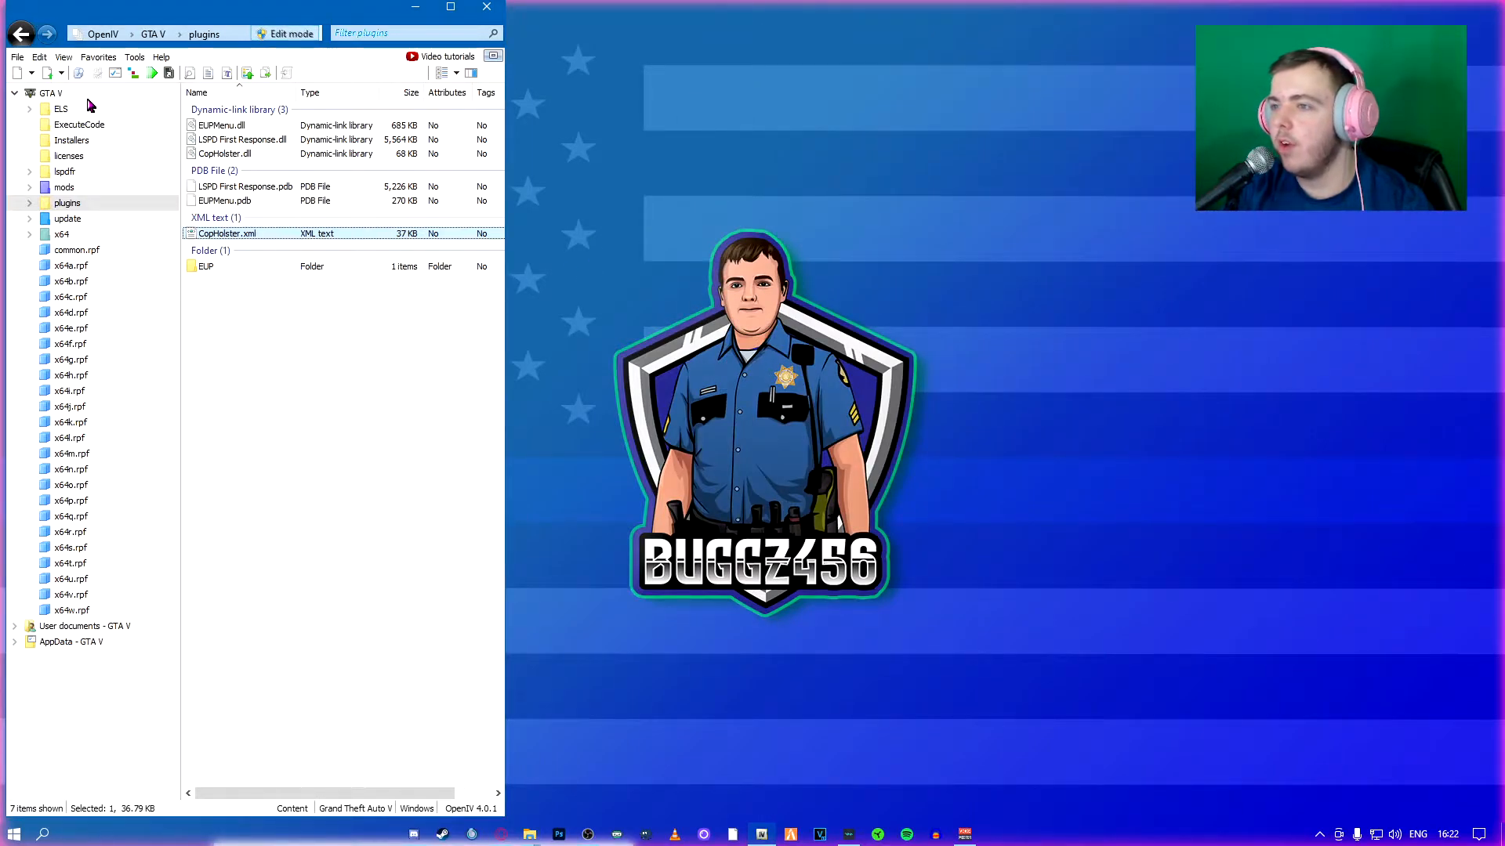
left_click(153, 34)
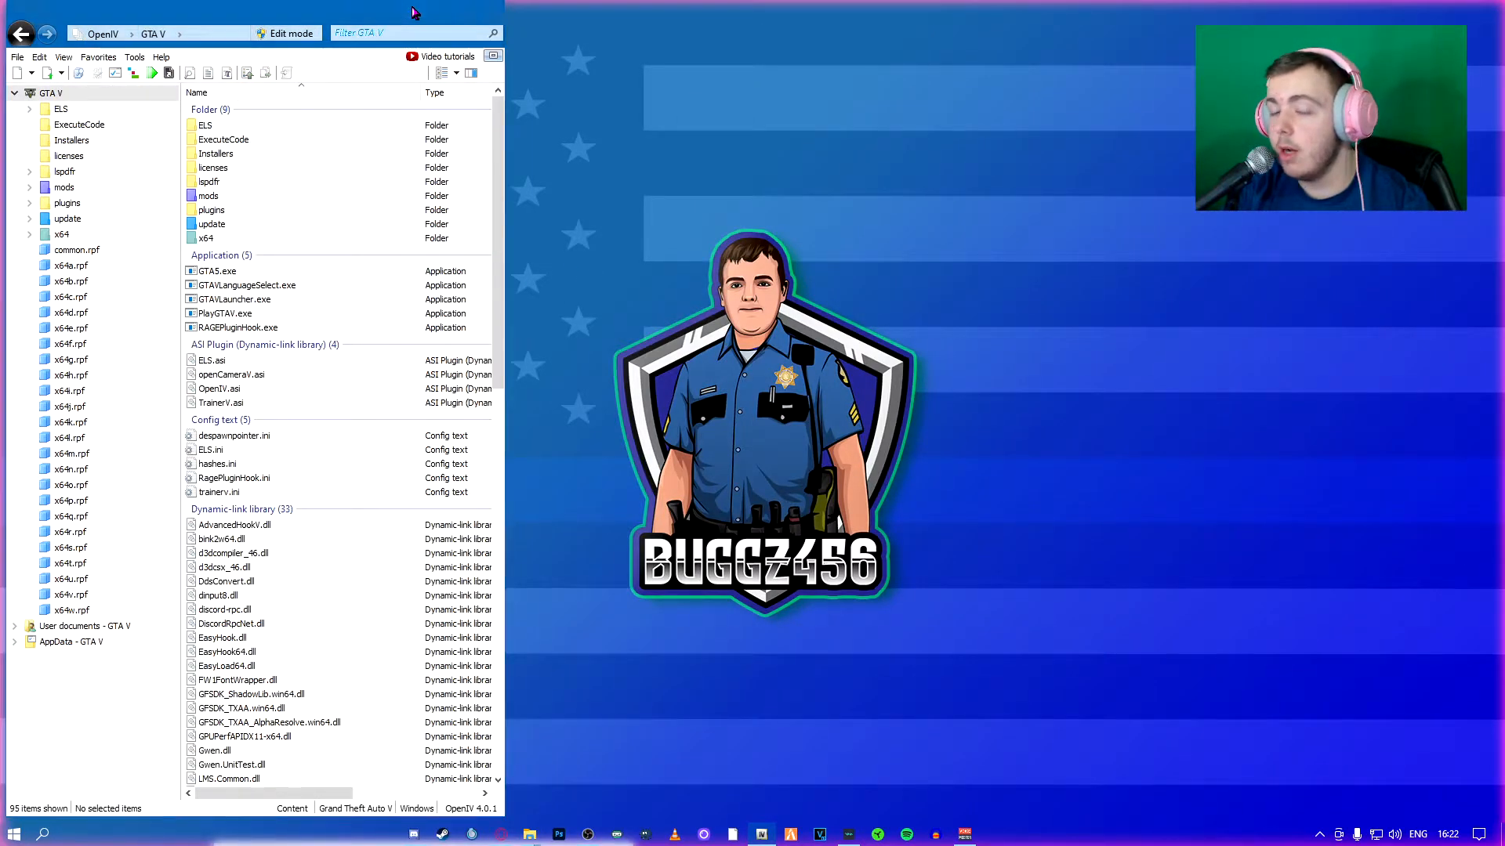
left_click(415, 7)
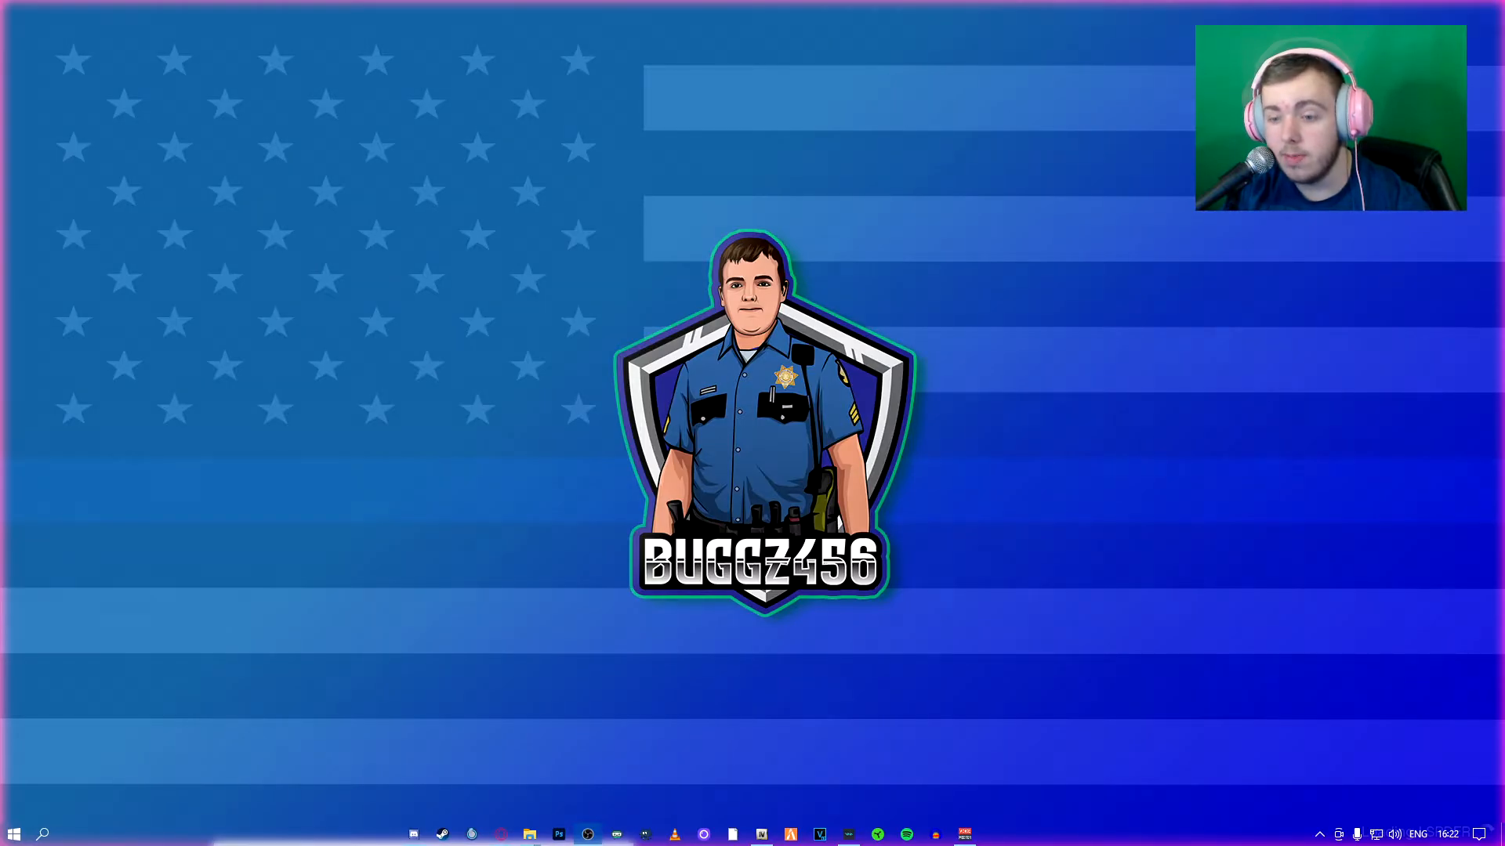